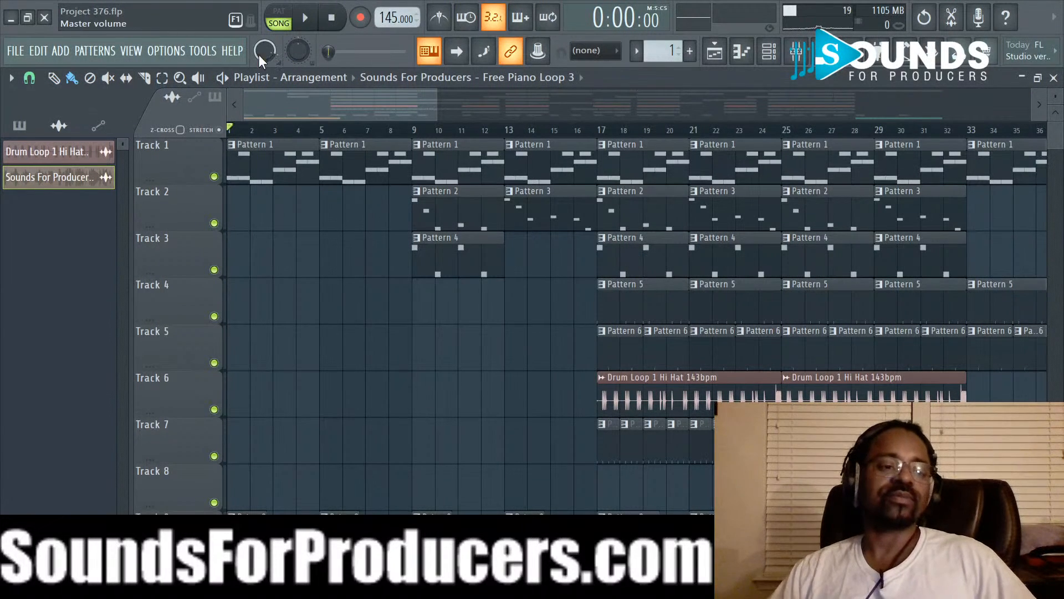
# Step: Check the live stream page in YouTube Studio and return to the FL Studio project
pyautogui.click(11, 17)
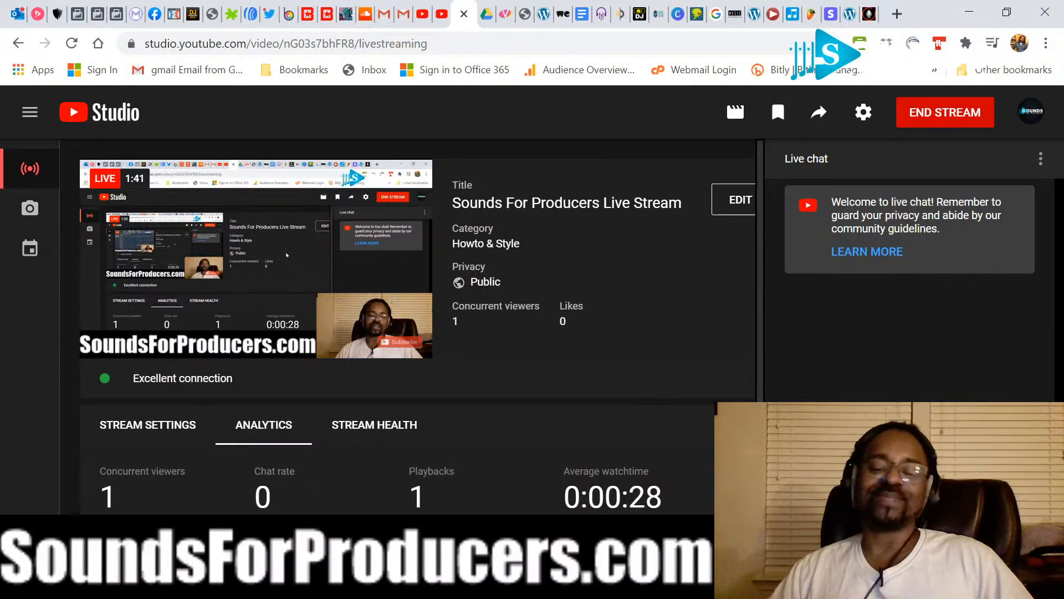
pyautogui.click(620, 585)
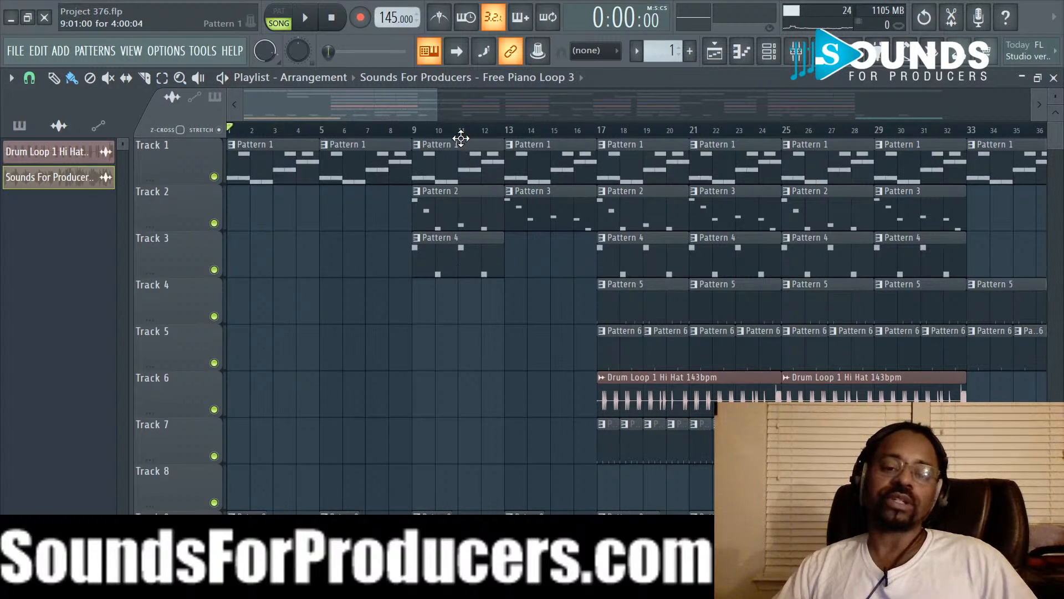
# Step: Show the file browser with the FREE DEMO PACK's Piano Loops folder alongside the playlist arrangement
pyautogui.scroll(-5, 461, 138)
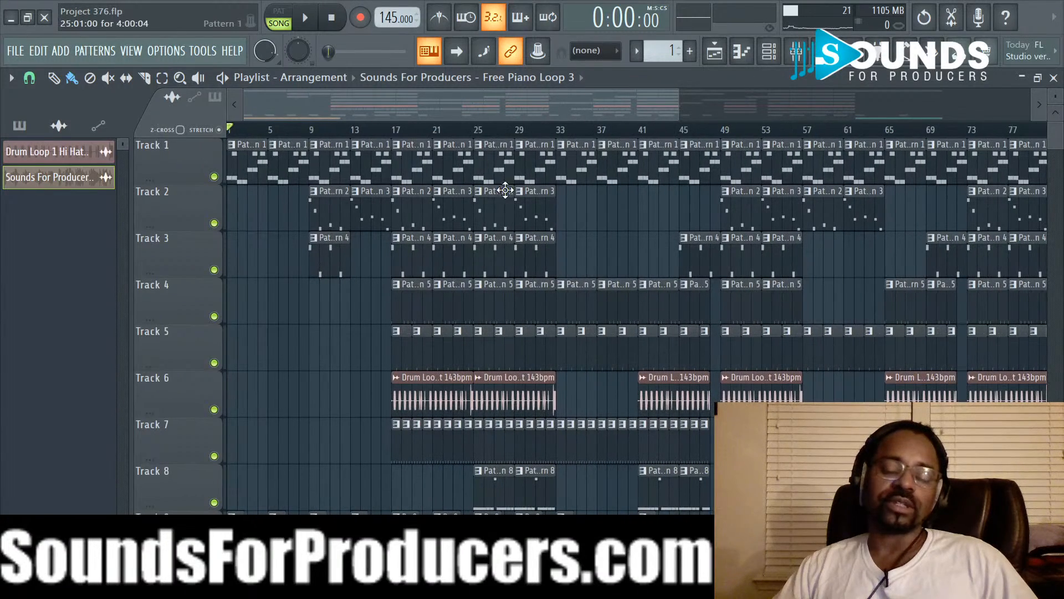
pyautogui.scroll(3, 474, 135)
pyautogui.moveTo(400, 103); pyautogui.dragTo(331, 108)
pyautogui.scroll(-3, 341, 136)
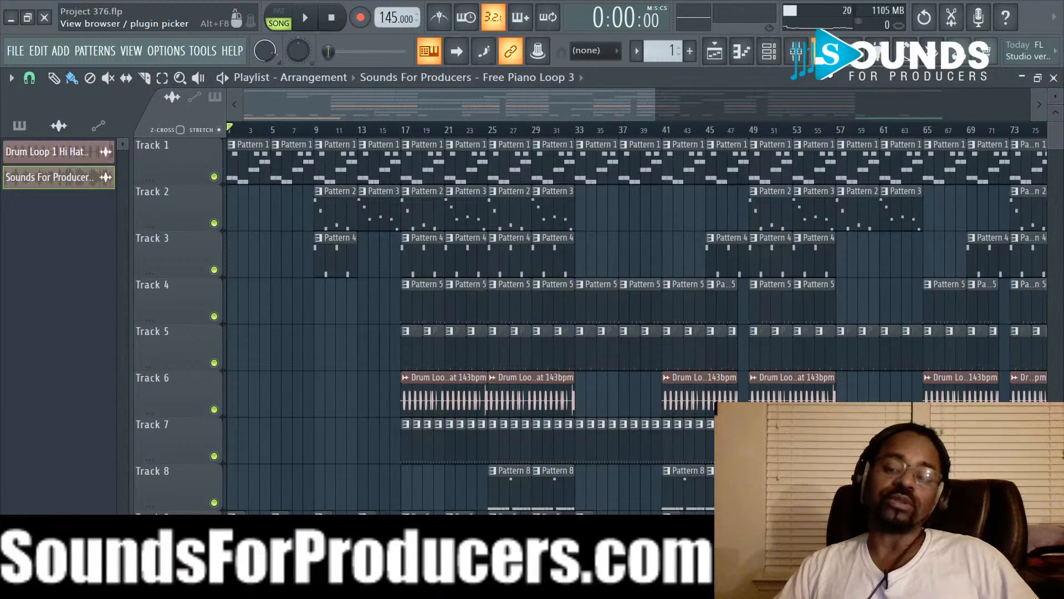
pyautogui.click(823, 51)
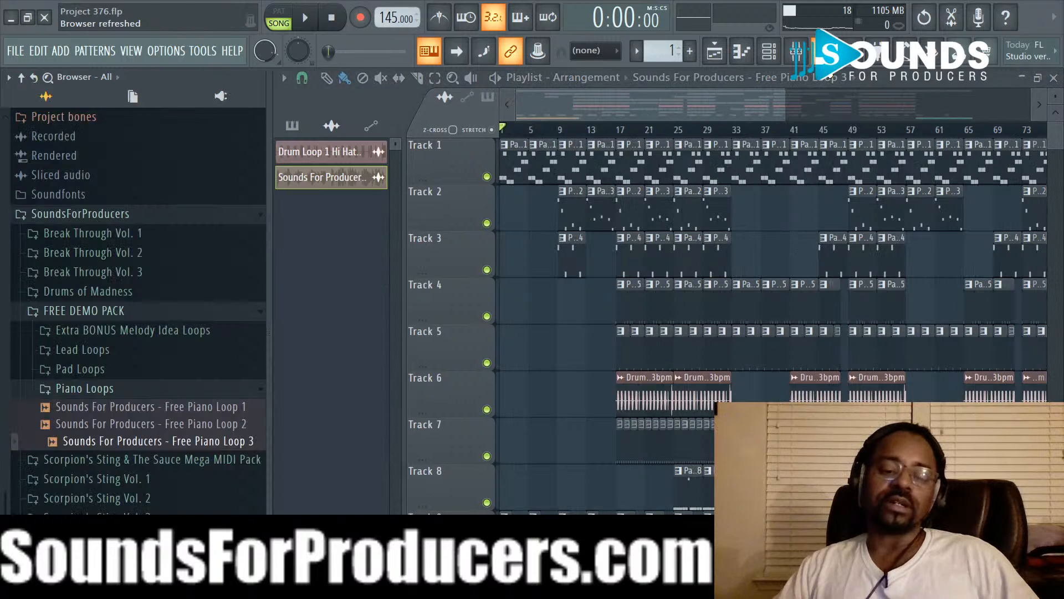
pyautogui.click(823, 51)
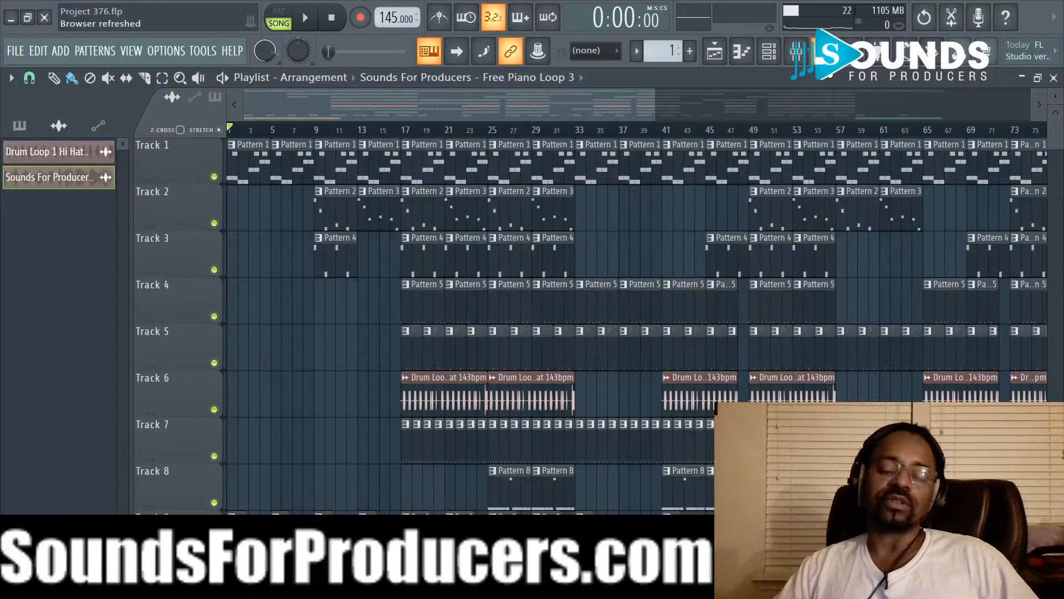
pyautogui.click(823, 51)
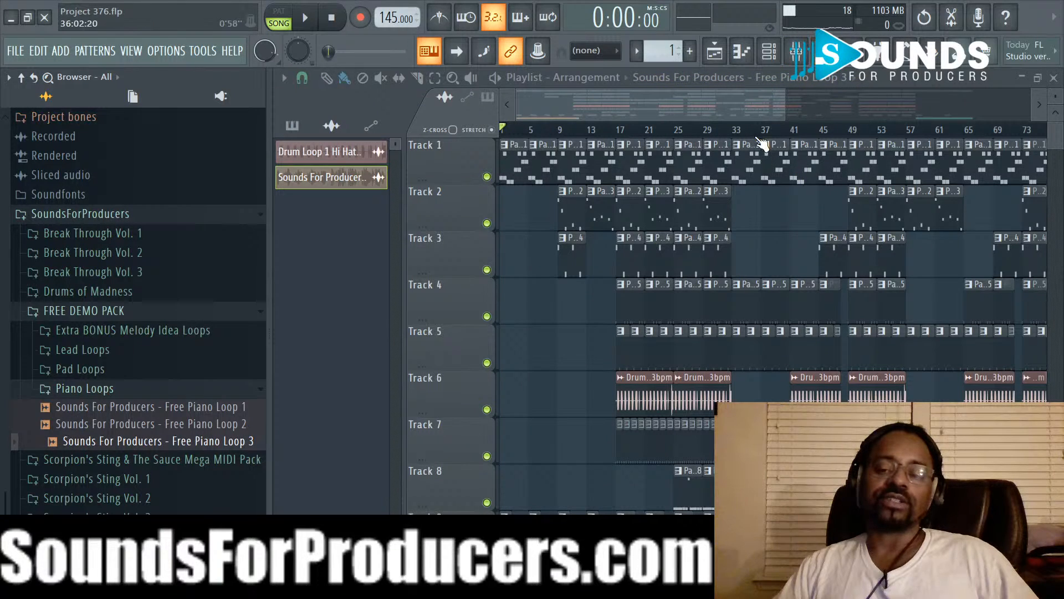
pyautogui.scroll(3, 764, 136)
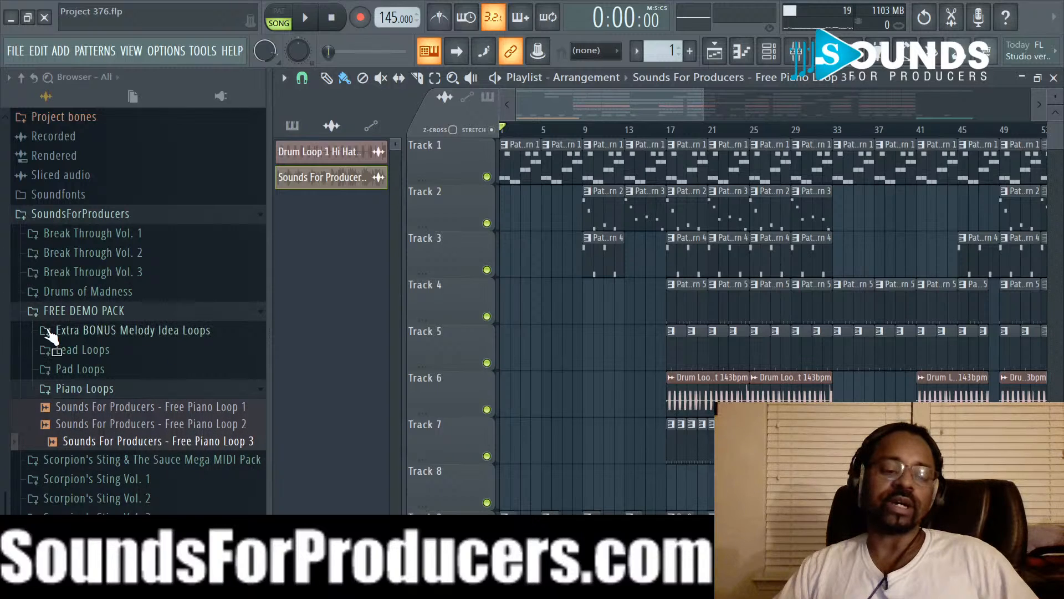
pyautogui.moveTo(260, 334); pyautogui.dragTo(671, 395)
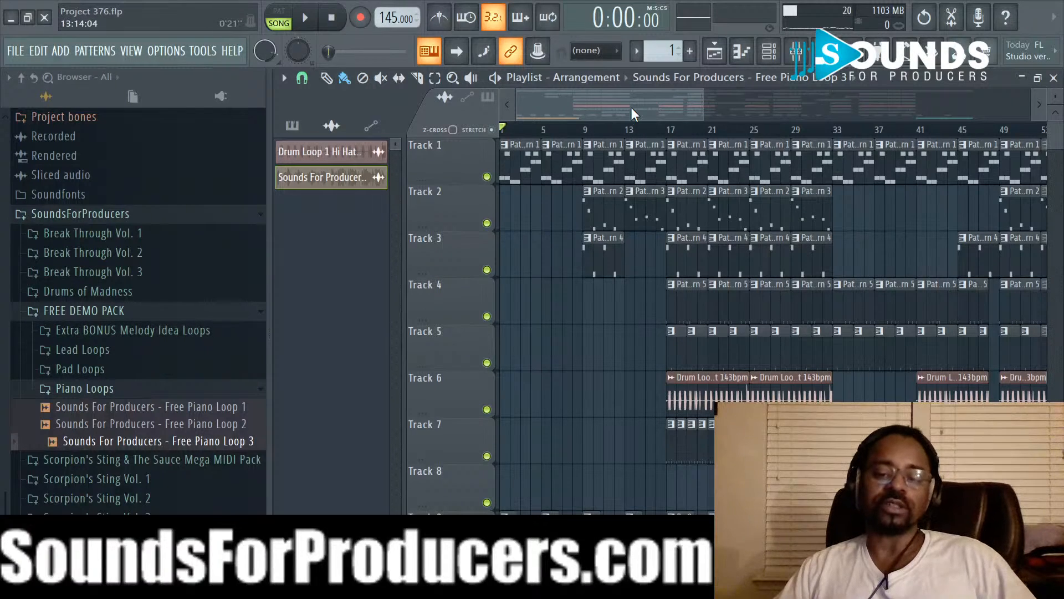
pyautogui.scroll(2, 631, 133)
pyautogui.moveTo(601, 106); pyautogui.dragTo(499, 110)
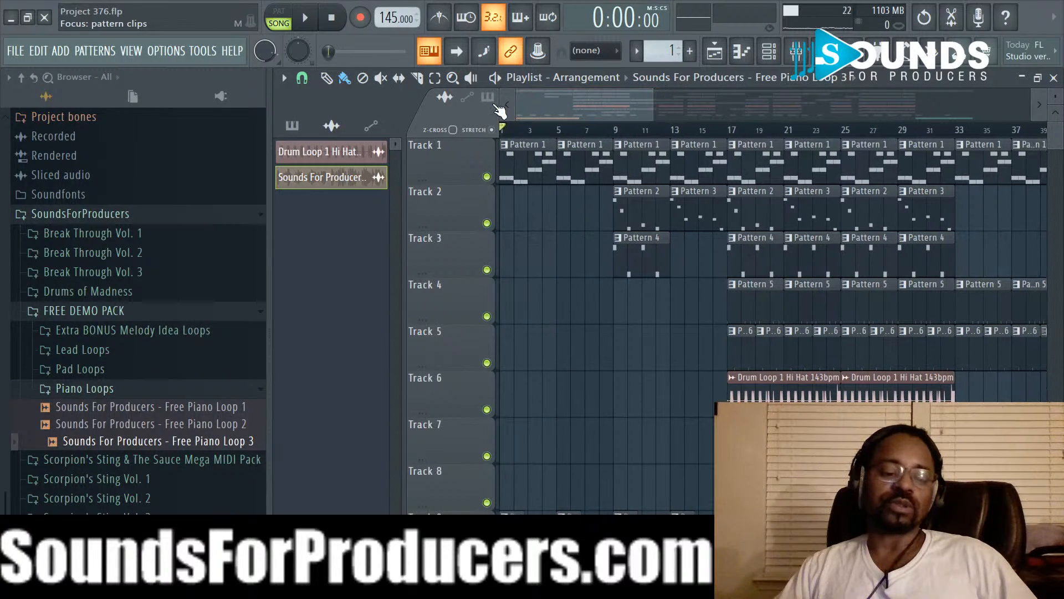
pyautogui.moveTo(173, 446); pyautogui.dragTo(615, 288)
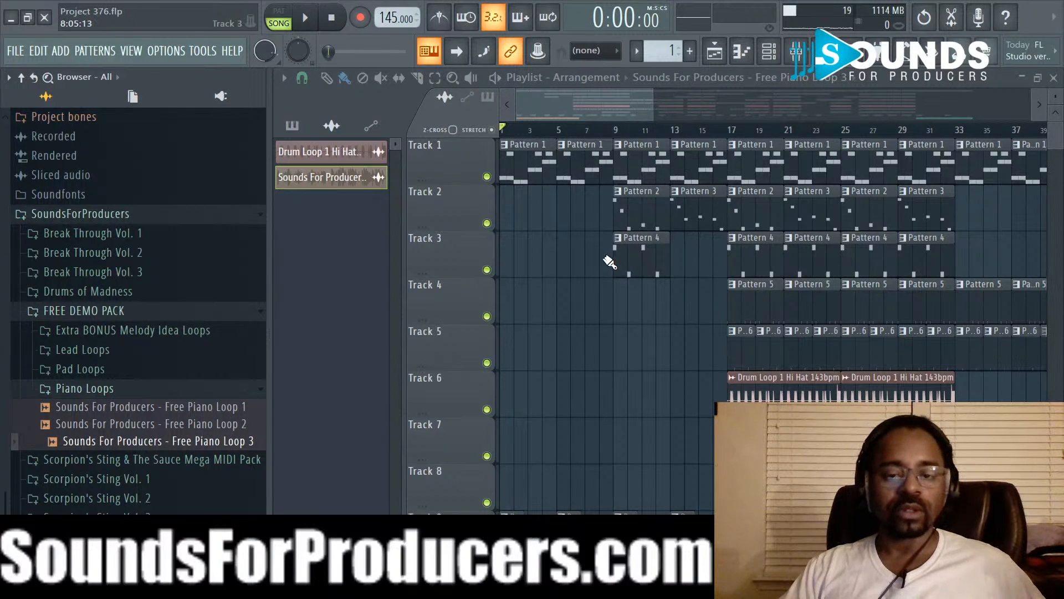
# Step: Solo Track 10, play its Free Piano Loop 3 clip with the file browser hidden, and stop playback
pyautogui.scroll(-1, 609, 262)
pyautogui.scroll(-1, 522, 425)
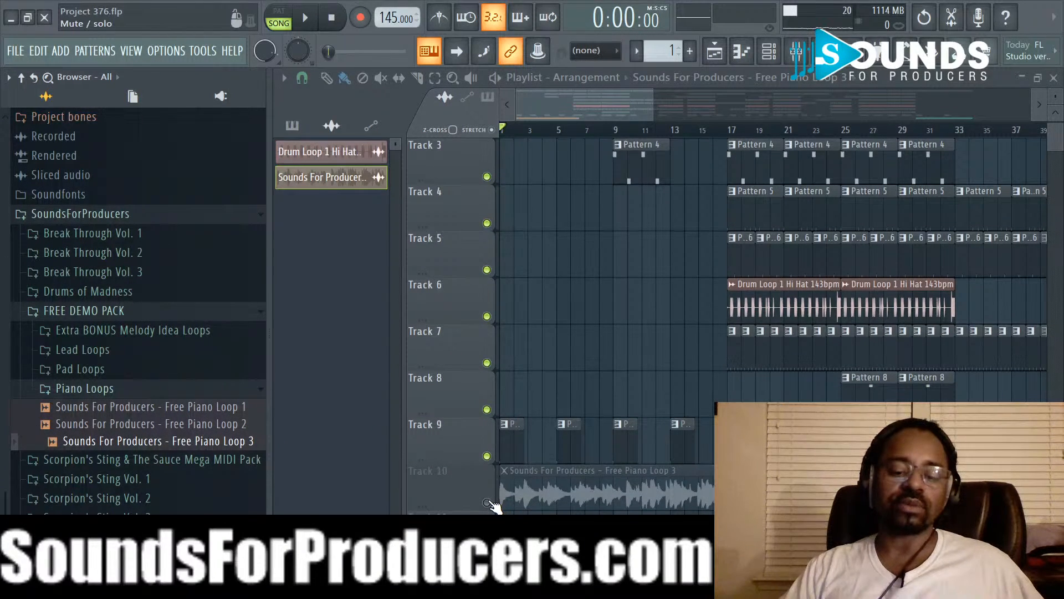
pyautogui.rightClick(487, 502)
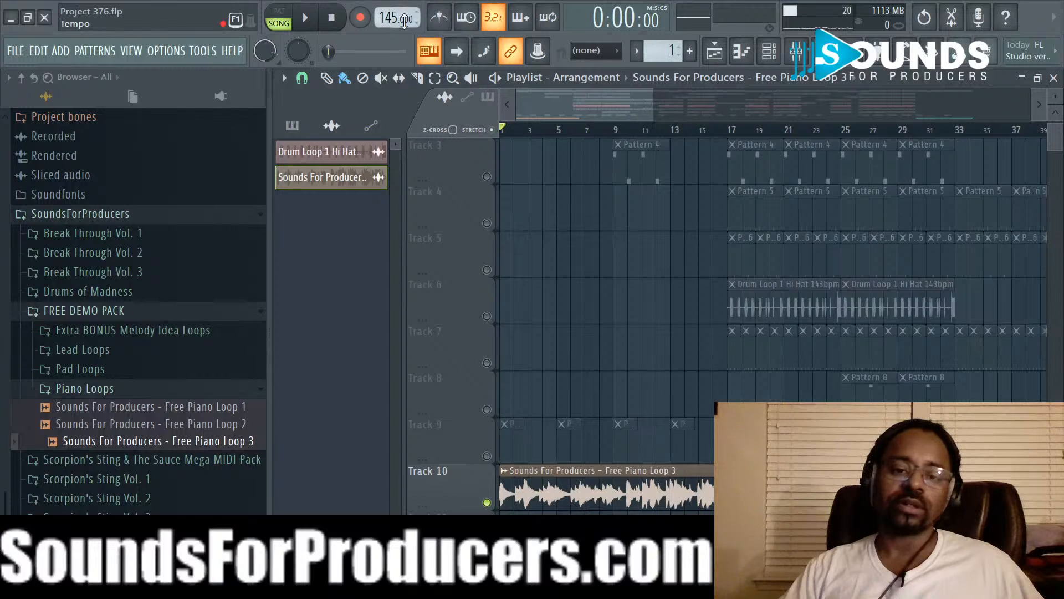
pyautogui.click(320, 26)
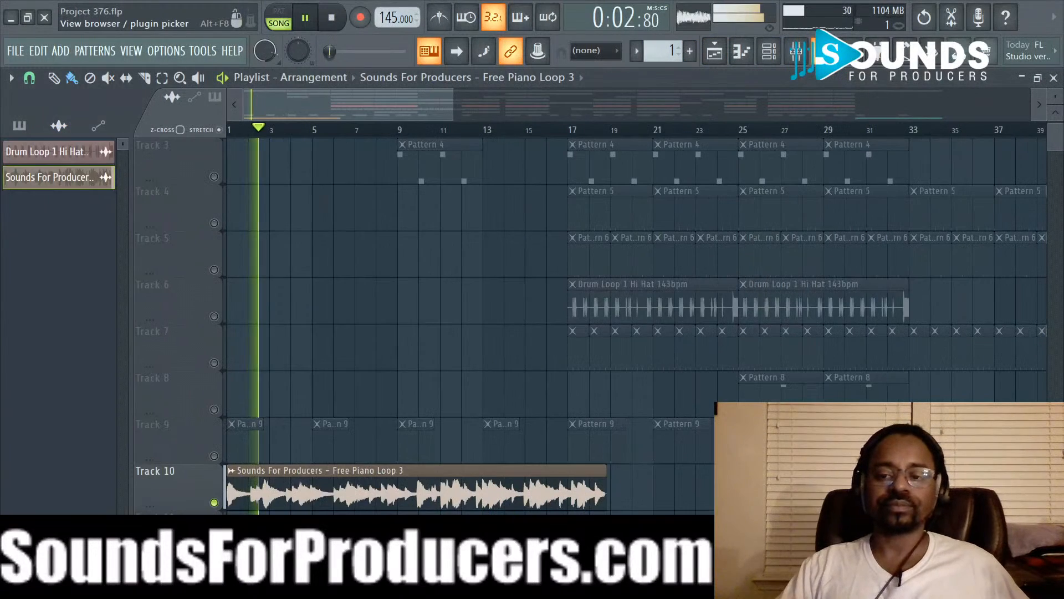
pyautogui.click(823, 50)
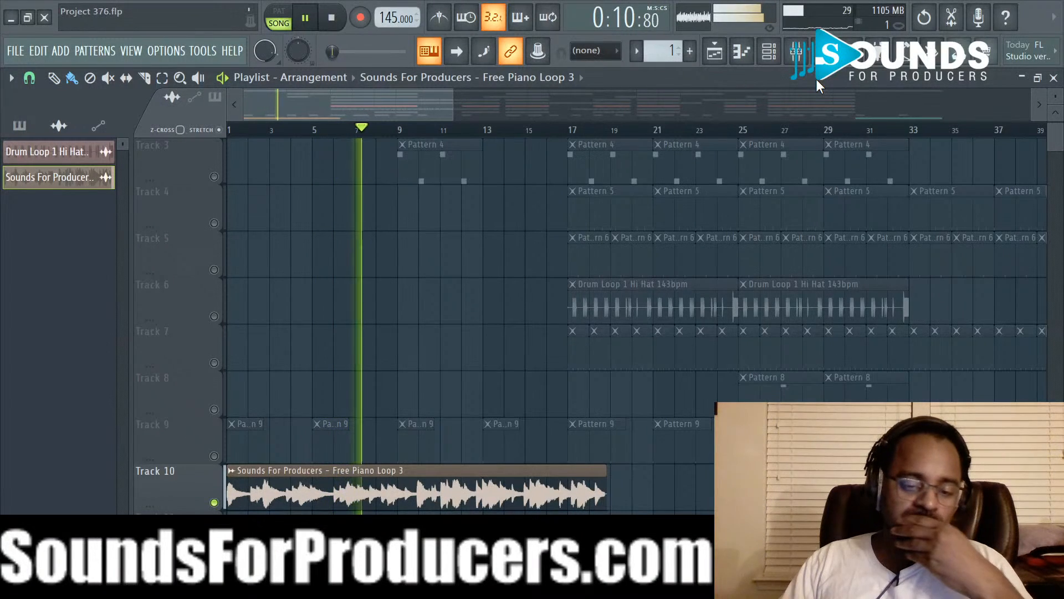
pyautogui.scroll(-1, 731, 138)
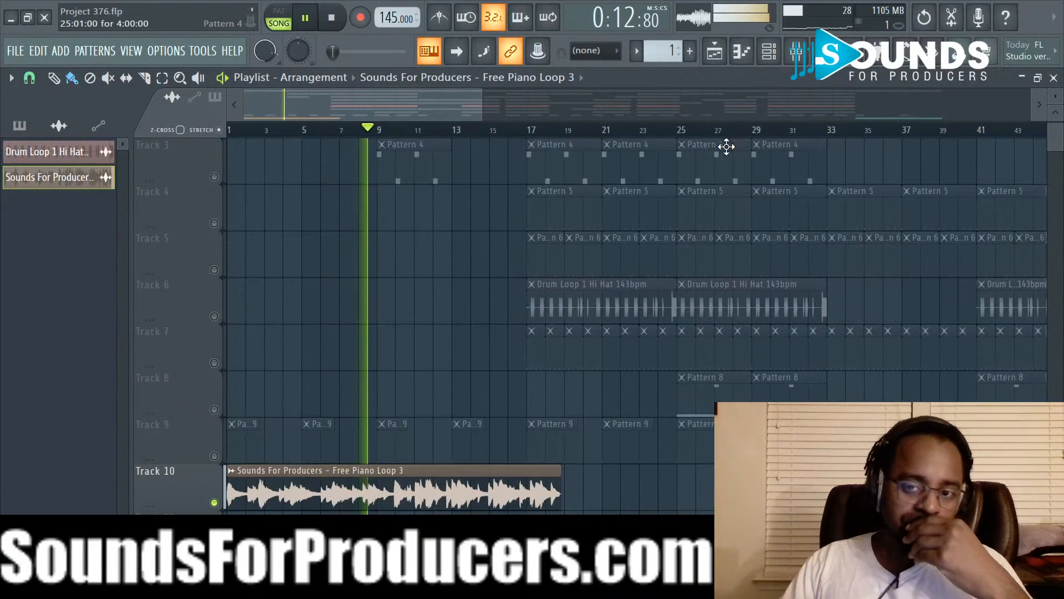
pyautogui.scroll(2, 724, 166)
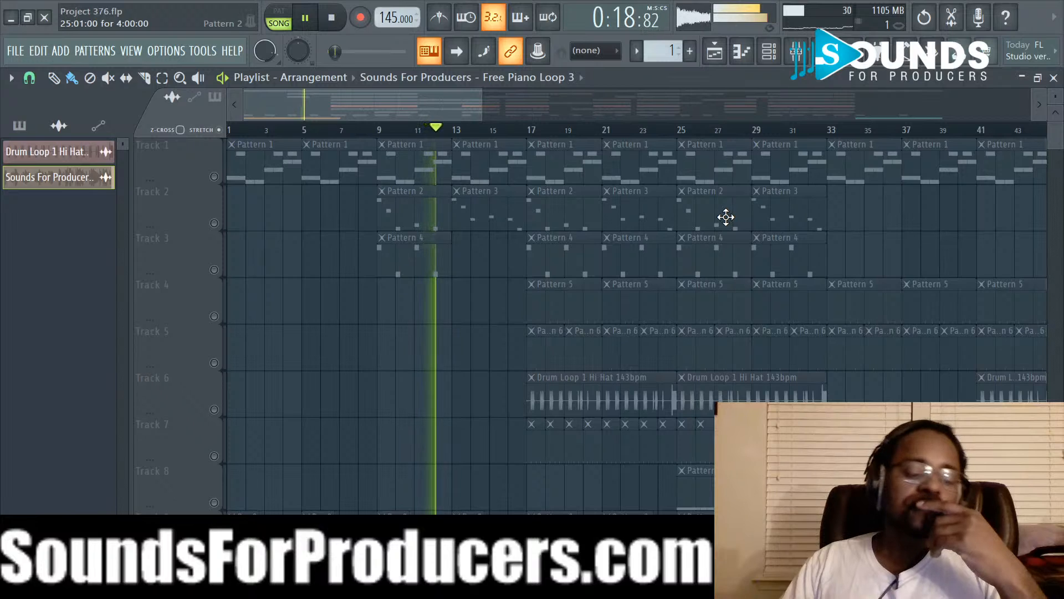
pyautogui.scroll(-2, 307, 267)
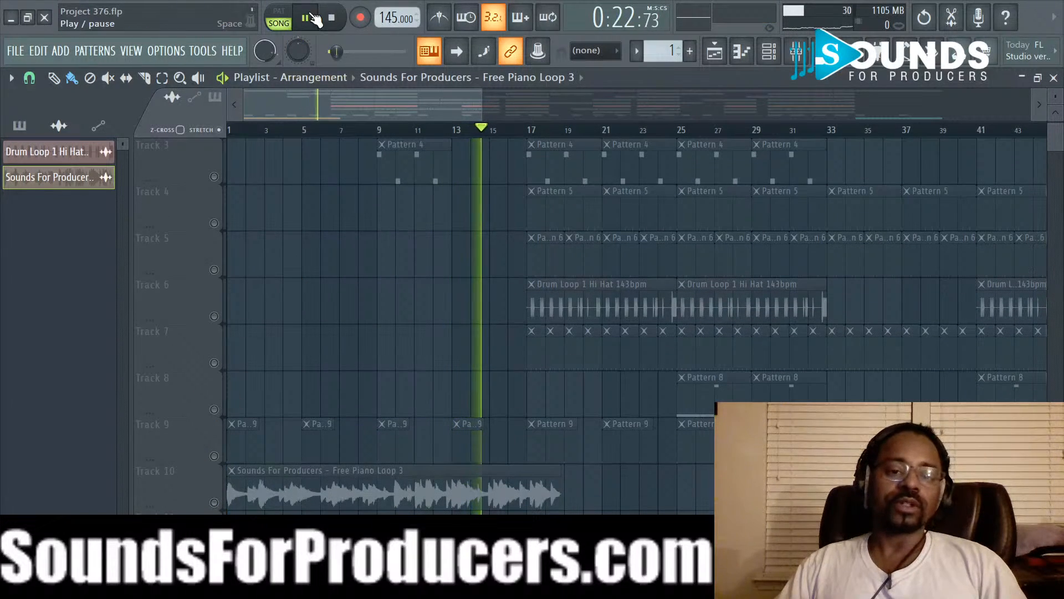
pyautogui.click(331, 17)
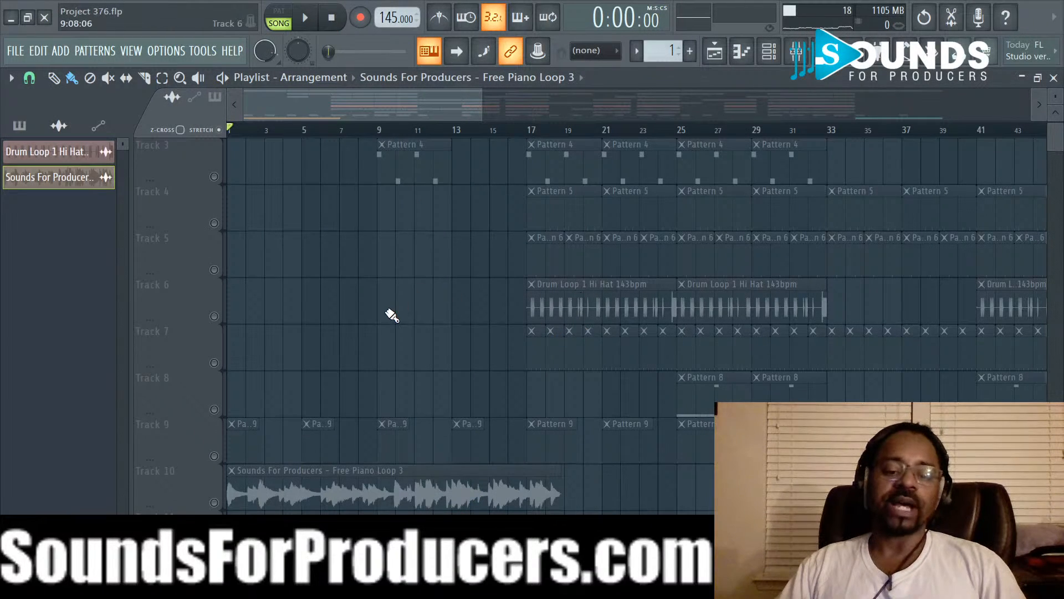
# Step: Unmute Track 1, which holds the Pattern 1 clips, in the playlist
pyautogui.scroll(2, 391, 310)
pyautogui.scroll(3, 353, 137)
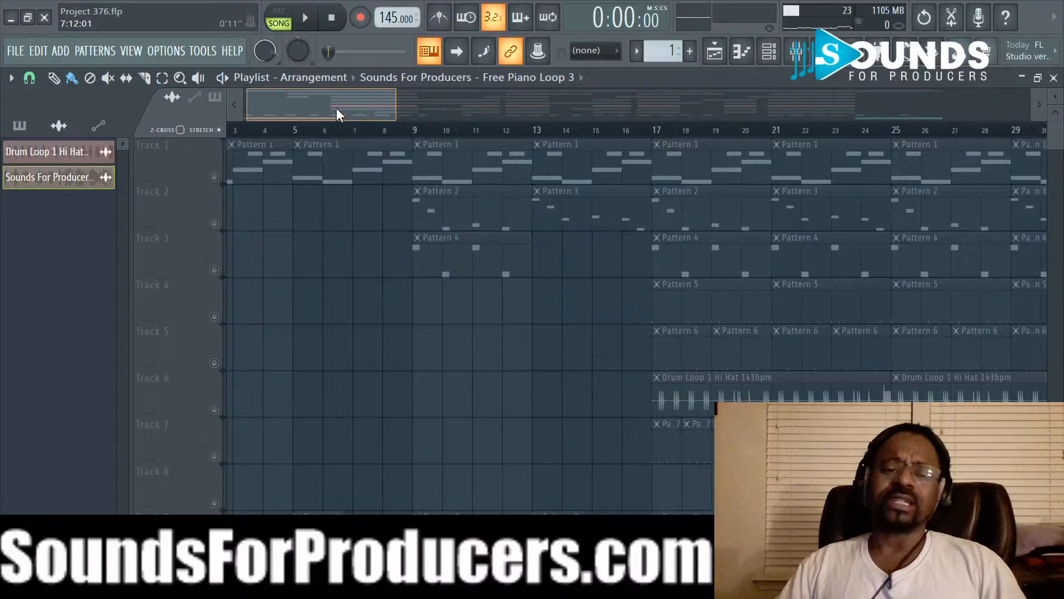
pyautogui.scroll(-4, 414, 295)
pyautogui.scroll(-1, 418, 300)
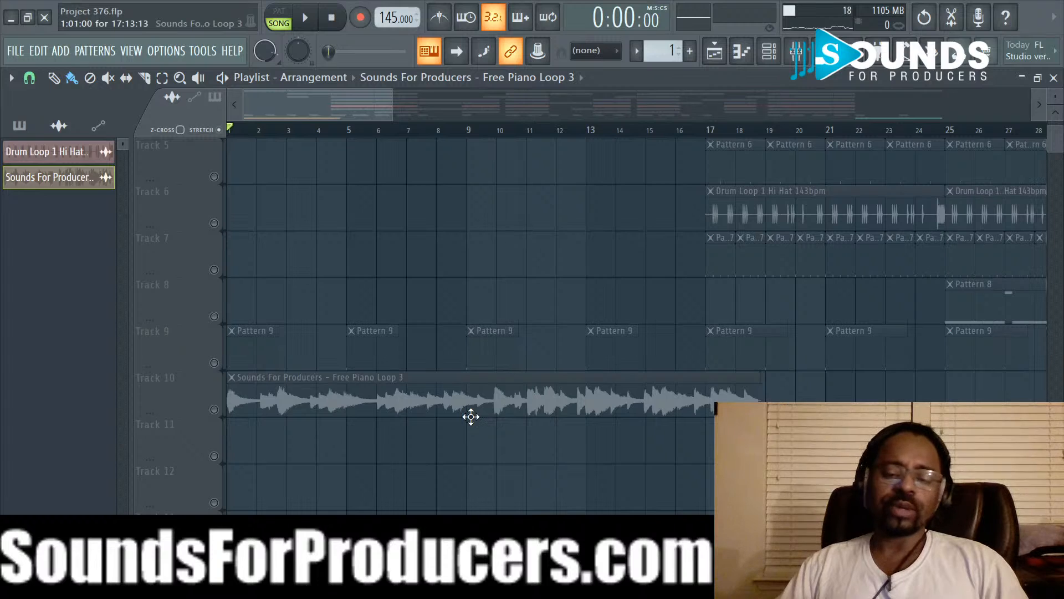
pyautogui.scroll(4, 544, 320)
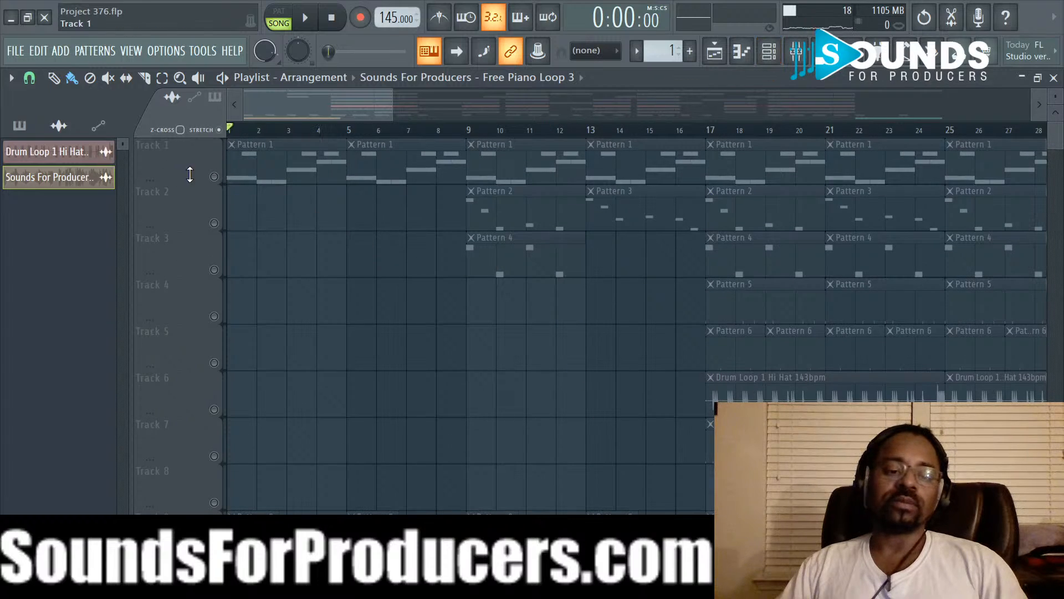
pyautogui.click(214, 176)
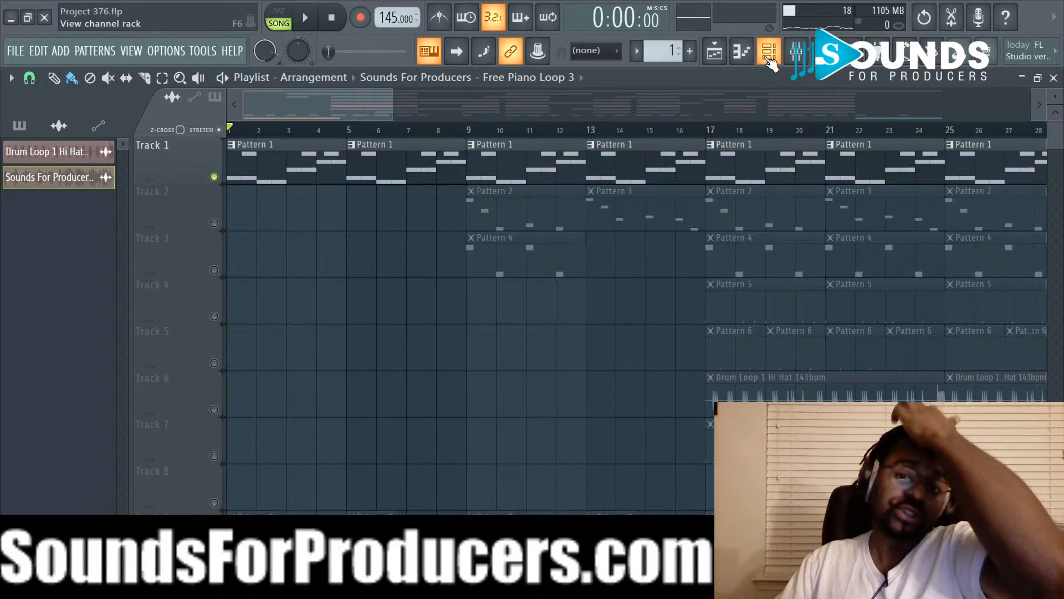
# Step: Display all channels in the channel rack and open the Serato Sample channel's plugin window
pyautogui.click(769, 56)
pyautogui.click(383, 147)
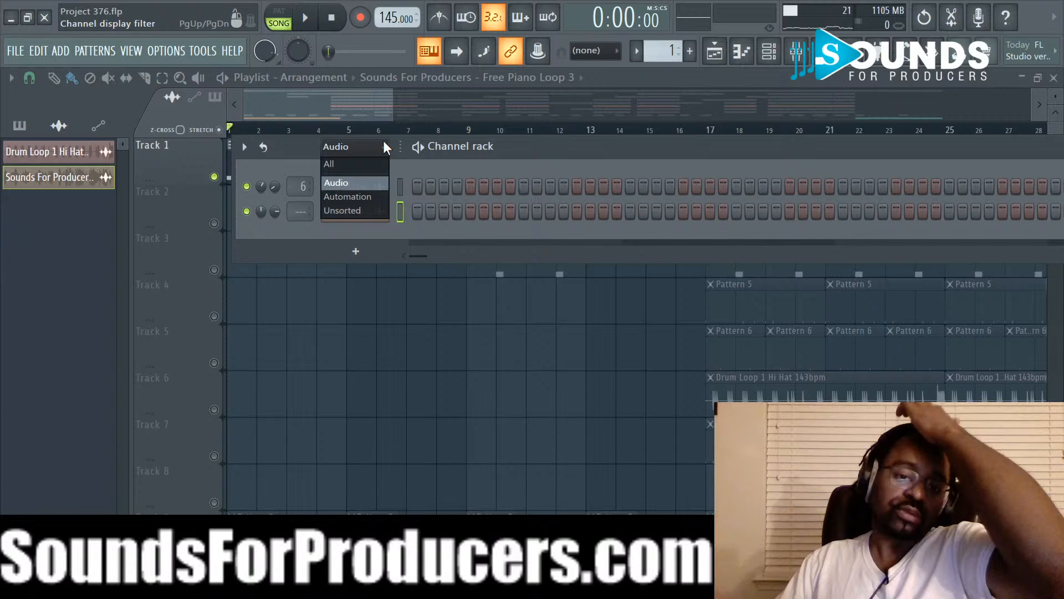
pyautogui.click(360, 165)
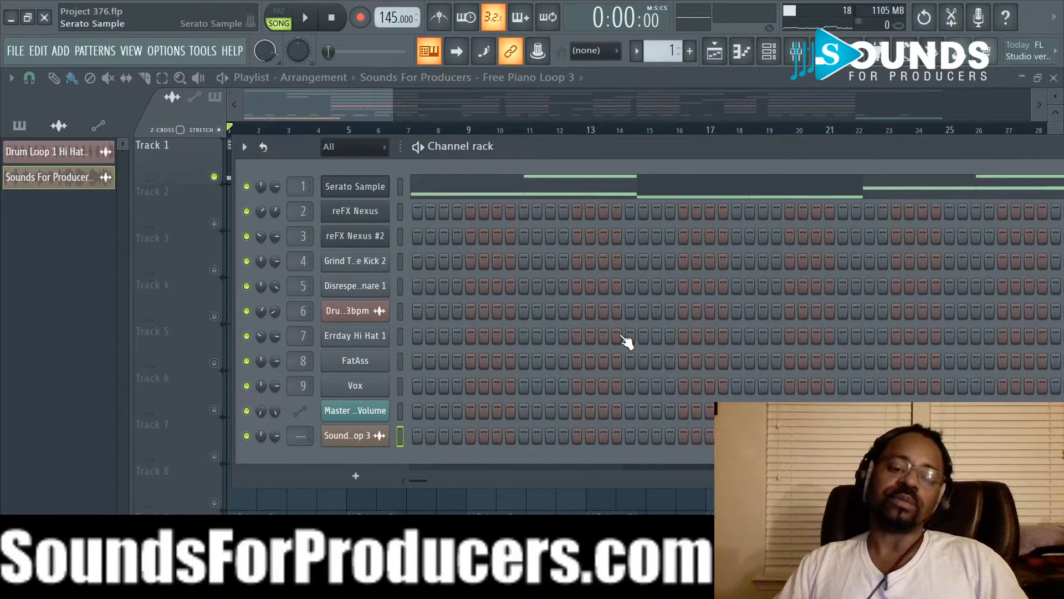
pyautogui.press('Tab')
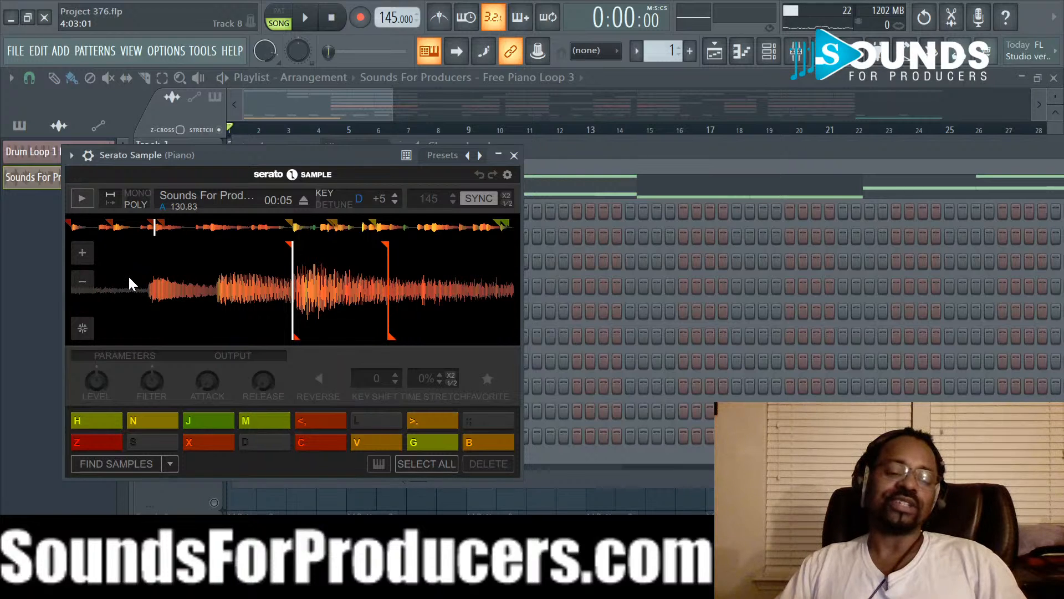
# Step: Audition the Z pad, the full piano loop and the song in Serato Sample, and close the plugin and channel rack
pyautogui.press('z')
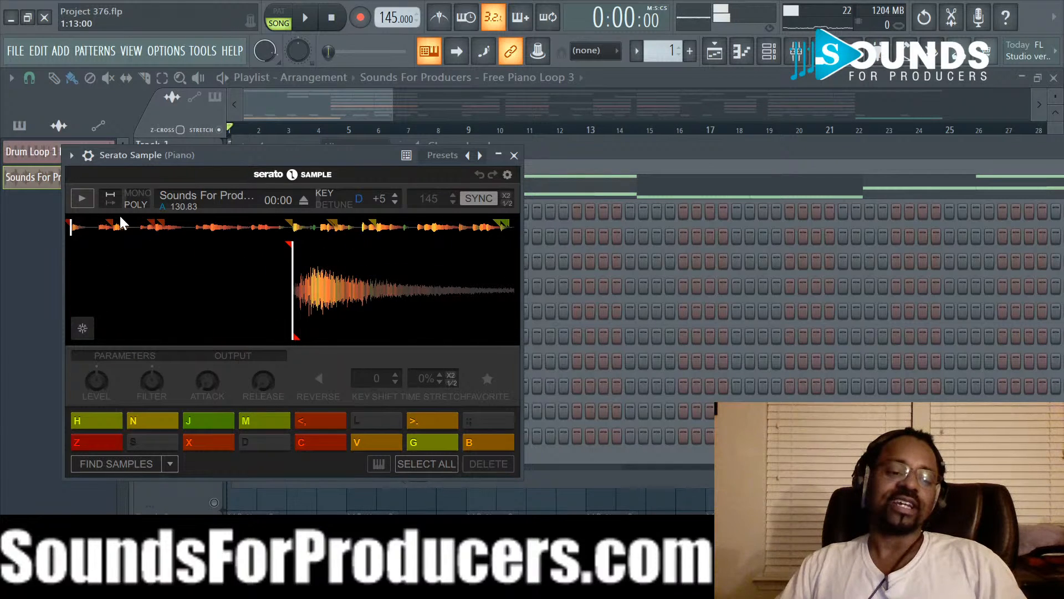
pyautogui.click(88, 199)
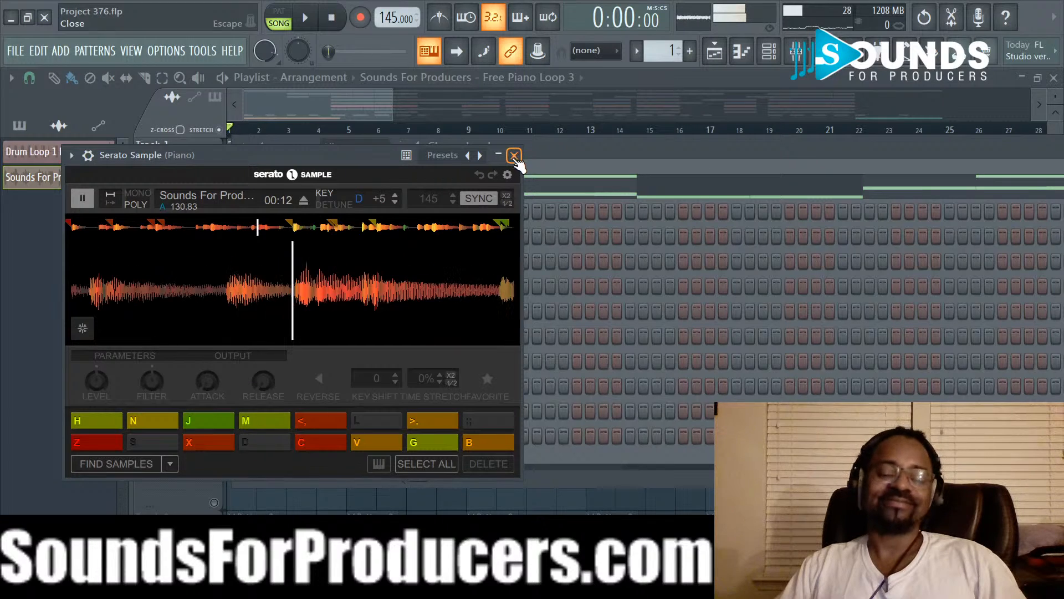
pyautogui.press('space')
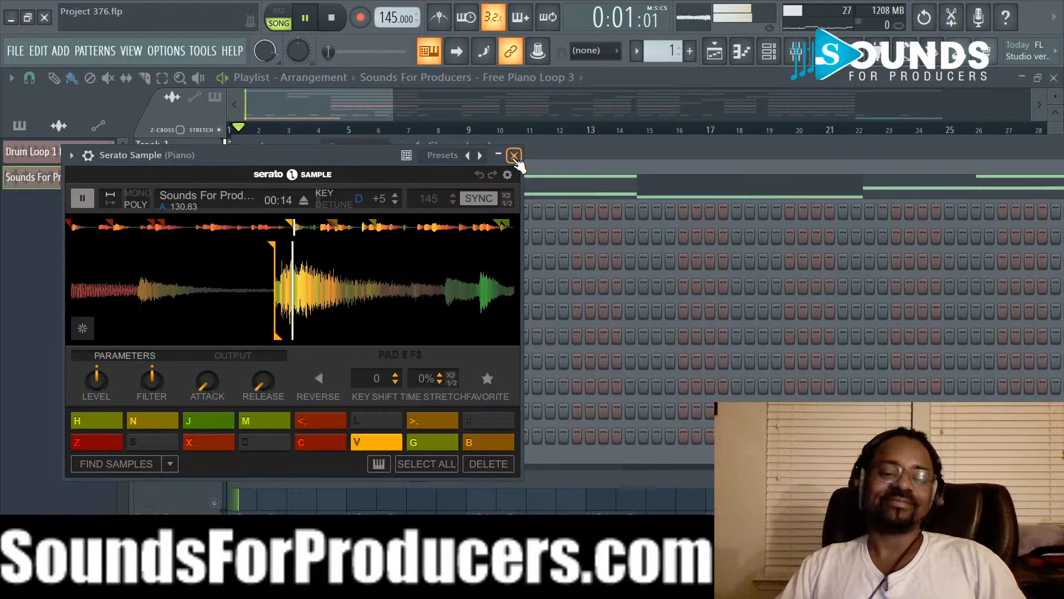
pyautogui.press('space')
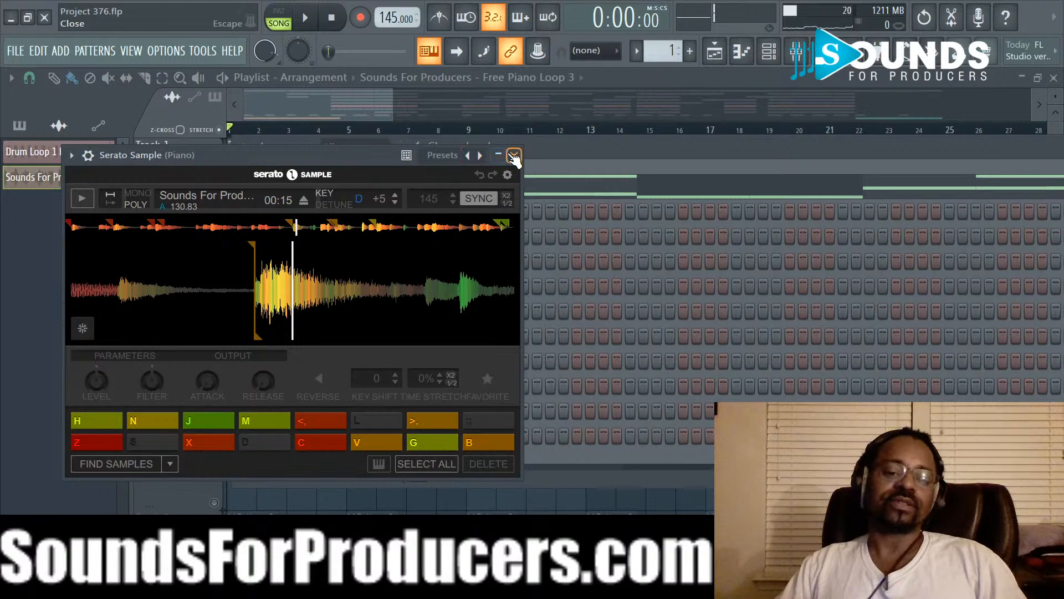
pyautogui.press('Escape')
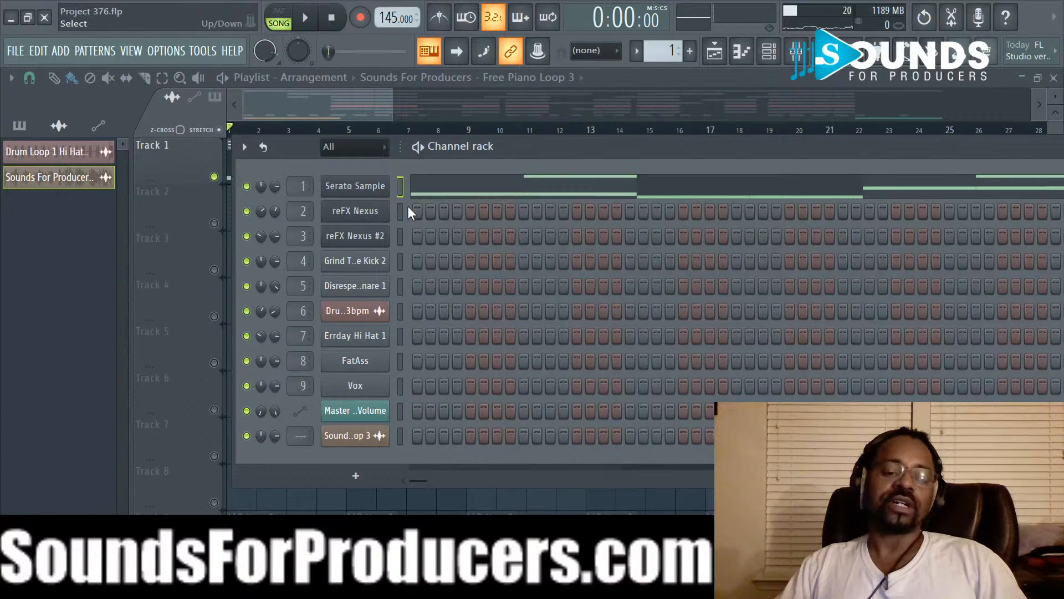
pyautogui.press('F6')
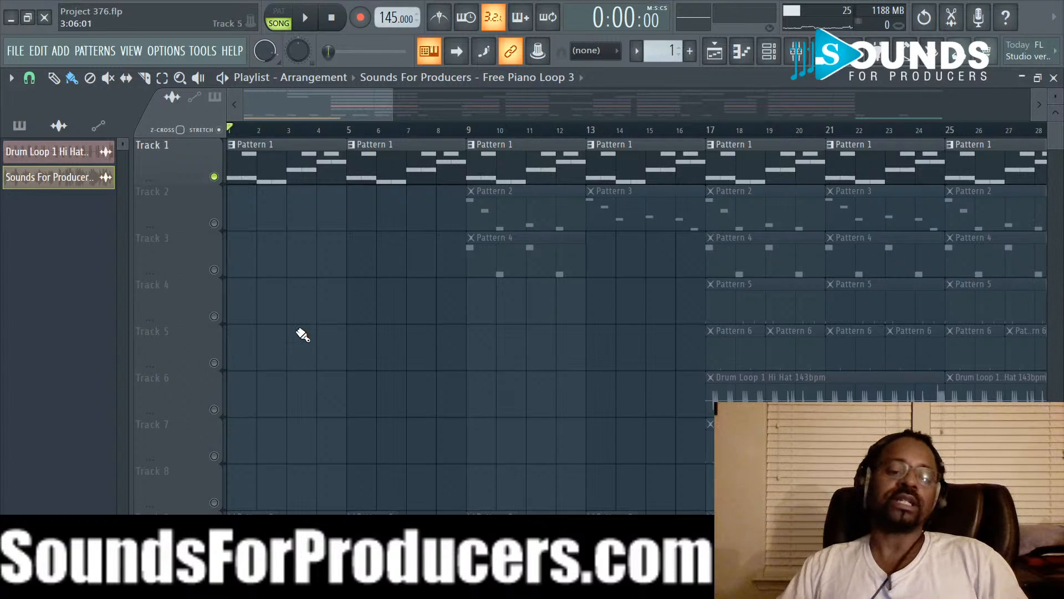
# Step: Open a Pattern 1 clip from Track 1 in the piano roll to examine its Serato Sample notes
pyautogui.scroll(-2, 338, 136)
pyautogui.scroll(-1, 339, 136)
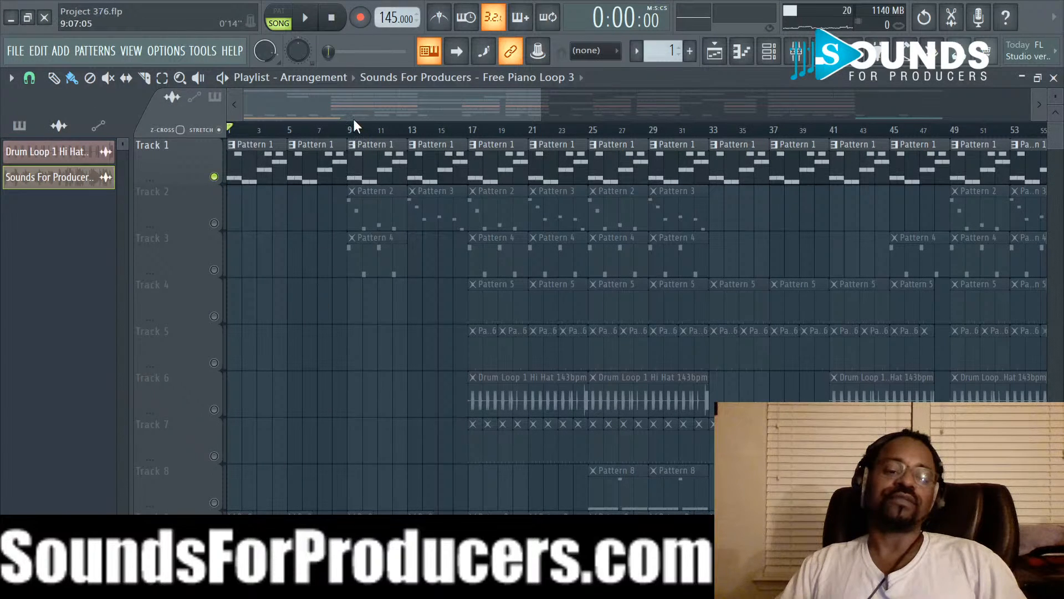
pyautogui.scroll(3, 352, 133)
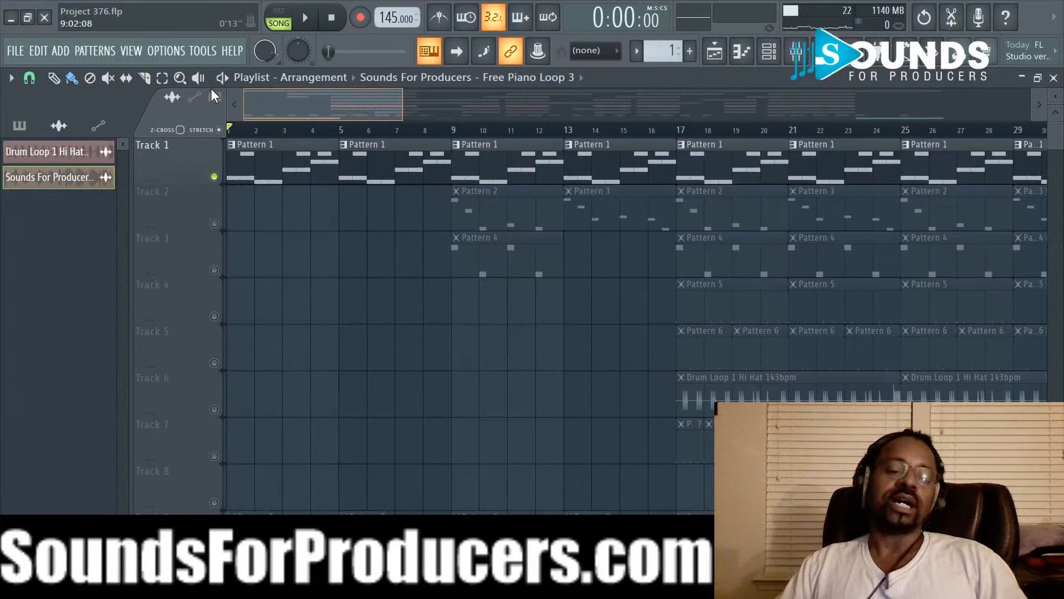
pyautogui.doubleClick(287, 162)
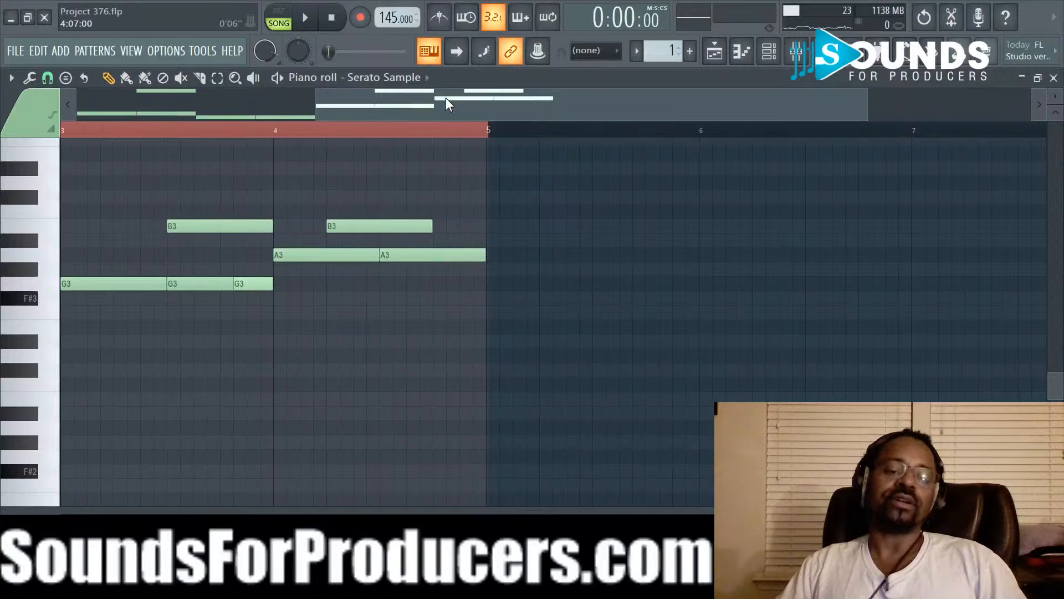
# Step: Examine the full four-bar Pattern 1 note sequence in the piano roll and recheck the Serato Sample pads it triggers
pyautogui.moveTo(448, 104); pyautogui.dragTo(209, 105)
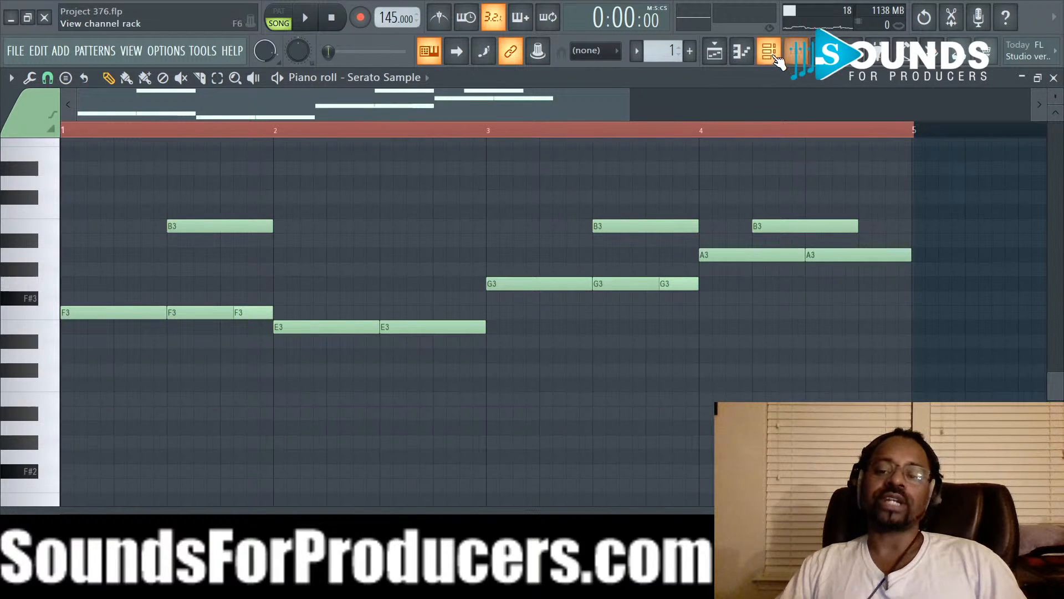
pyautogui.click(770, 52)
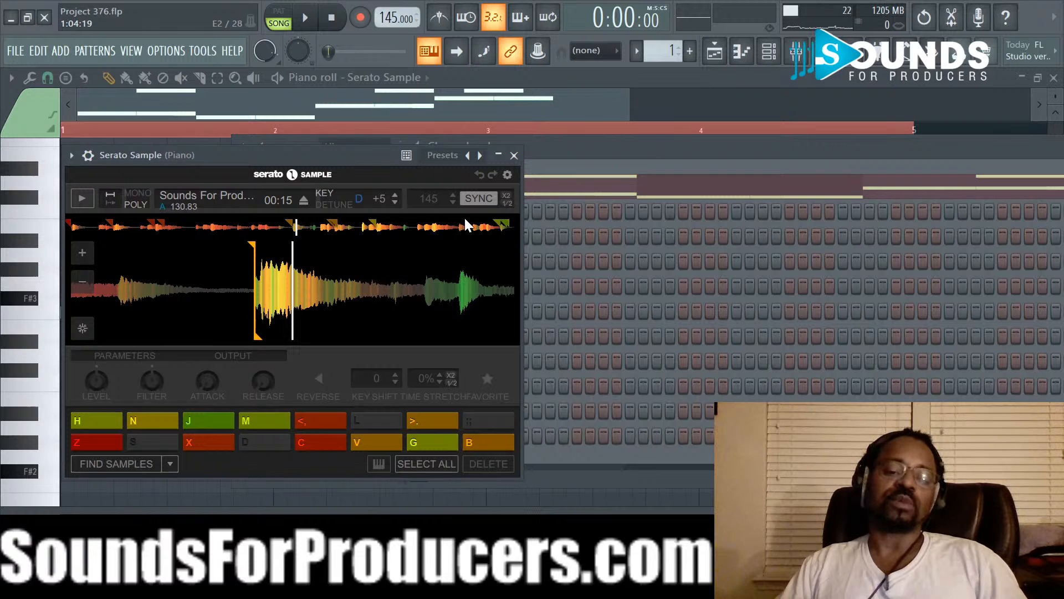
pyautogui.press('Escape')
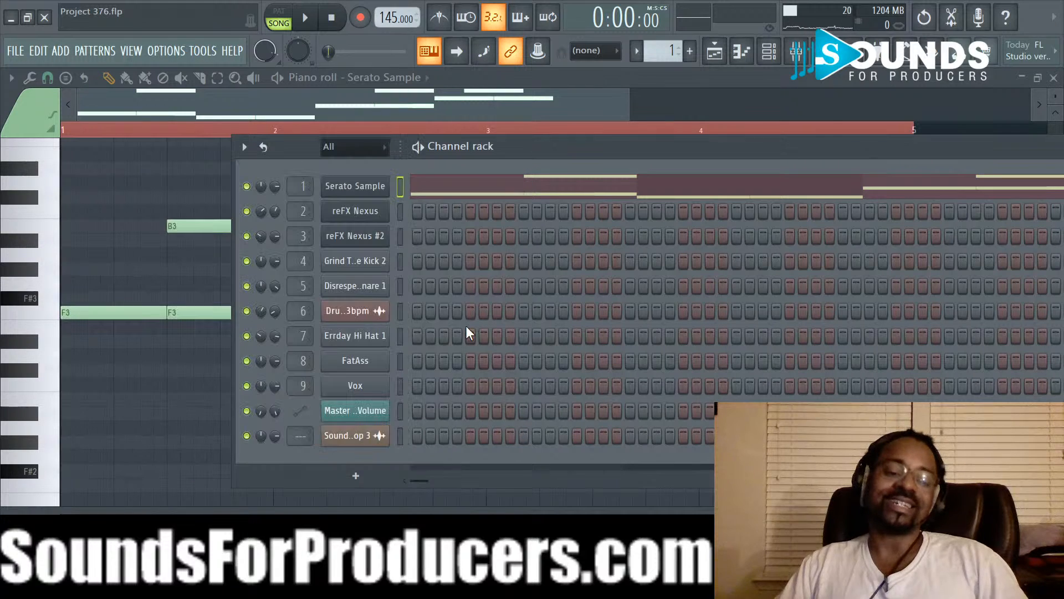
pyautogui.press('Escape')
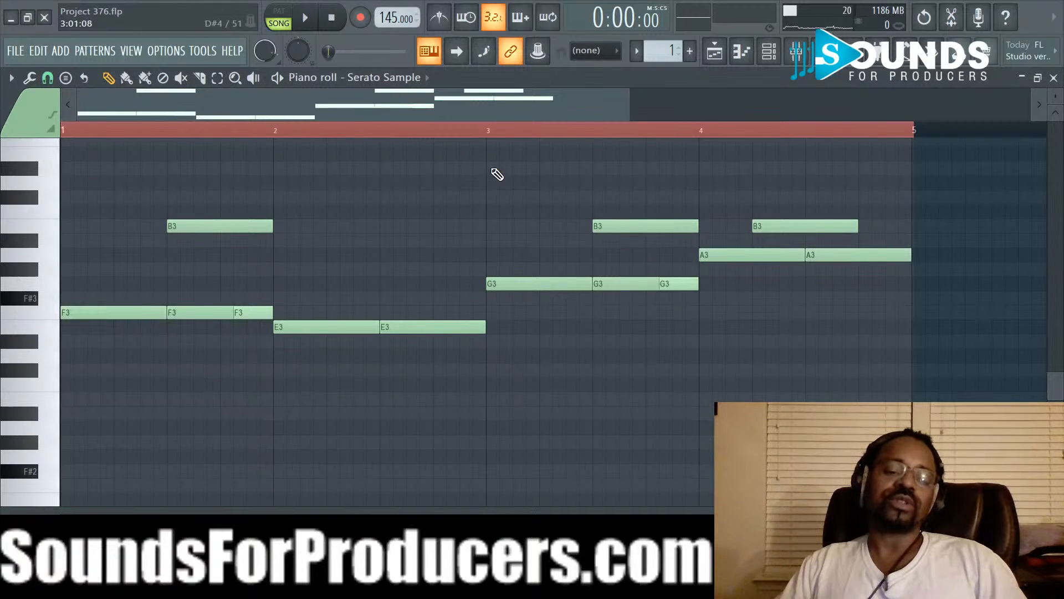
pyautogui.scroll(-2, 490, 137)
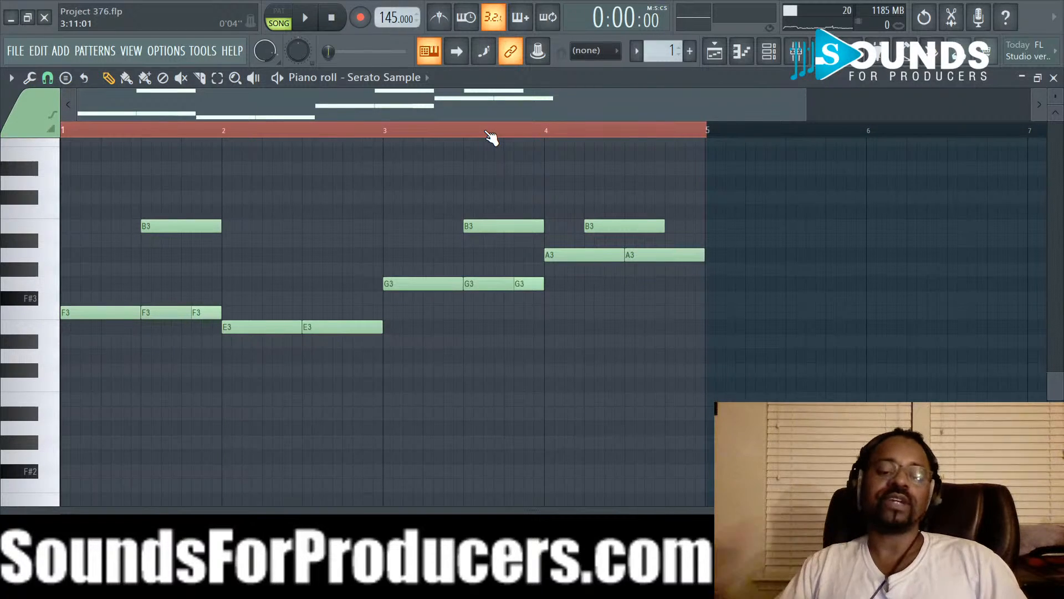
pyautogui.scroll(-1, 491, 137)
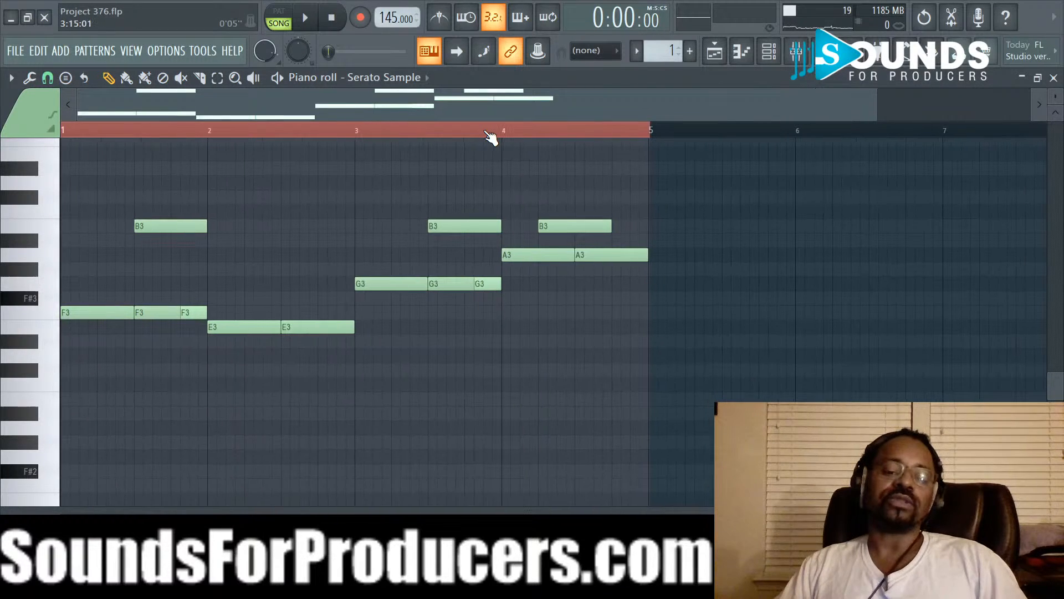
# Step: Play the Pattern 1 clips from the start of the playlist and set the playlist snap to Bar
pyautogui.click(714, 51)
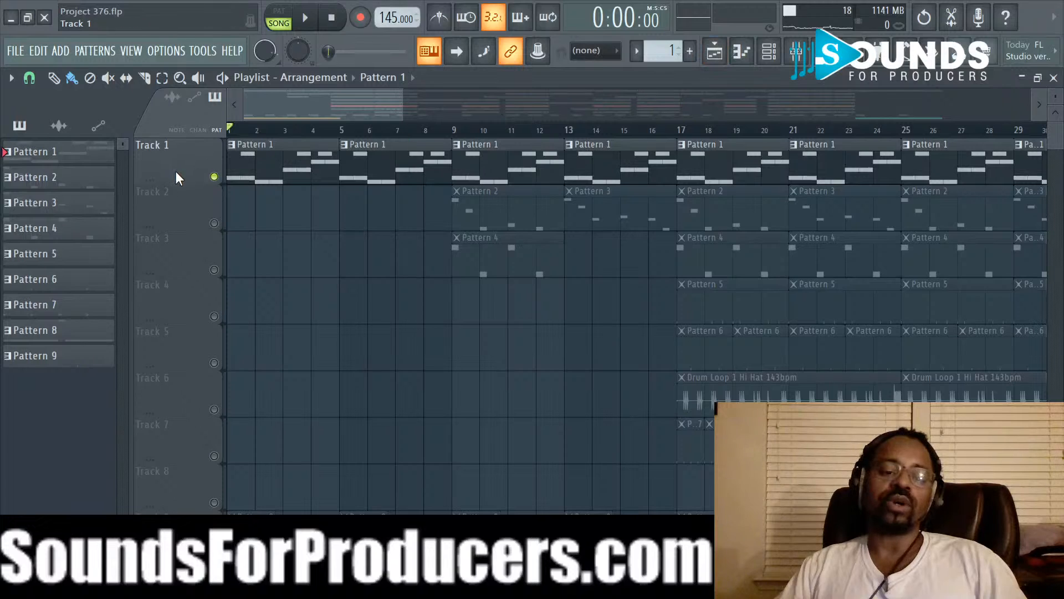
pyautogui.press('space')
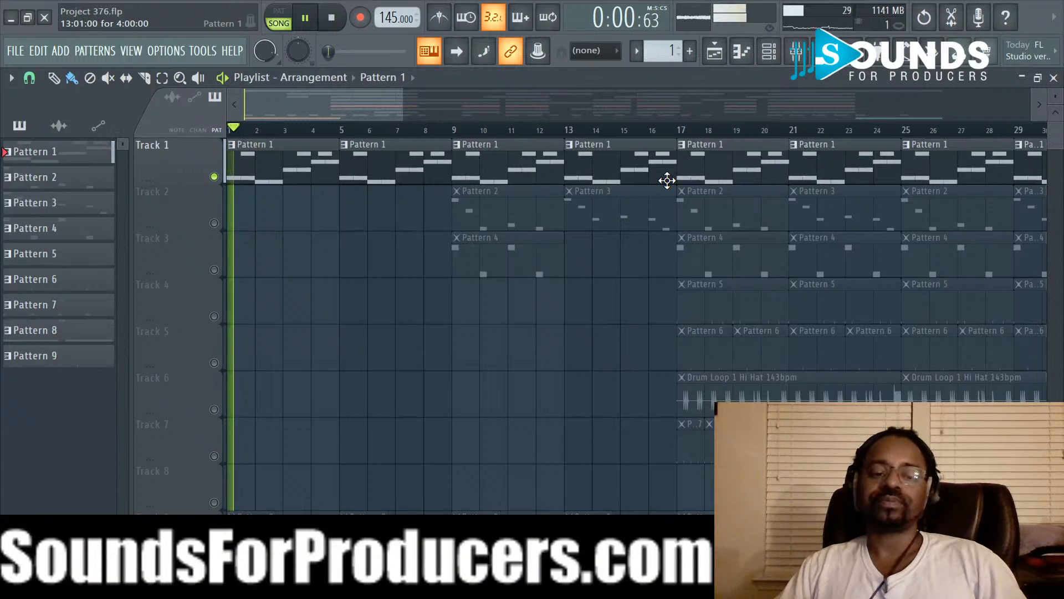
pyautogui.scroll(-1, 503, 133)
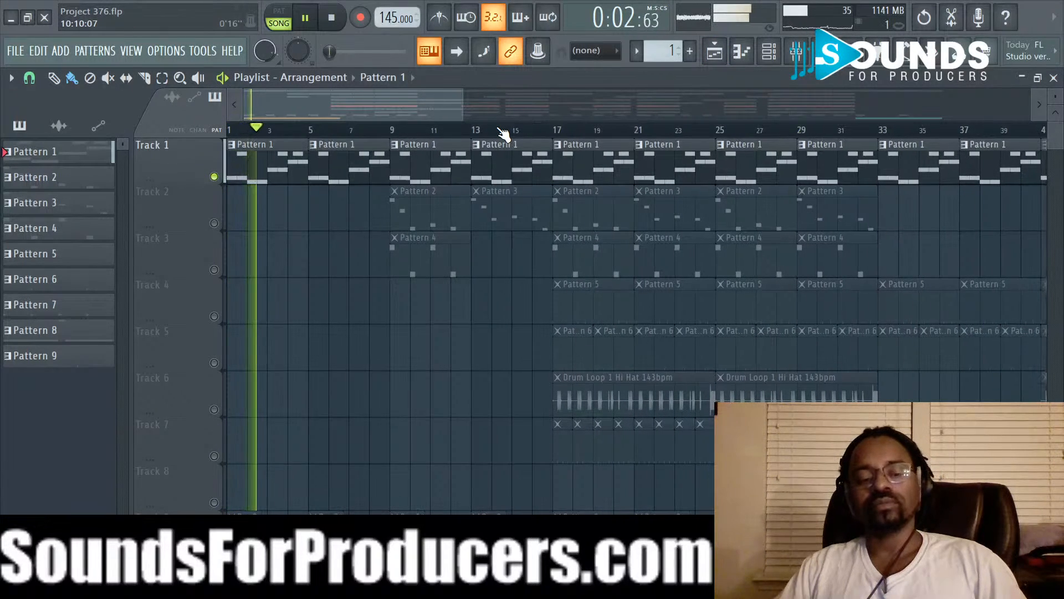
pyautogui.scroll(-1, 502, 133)
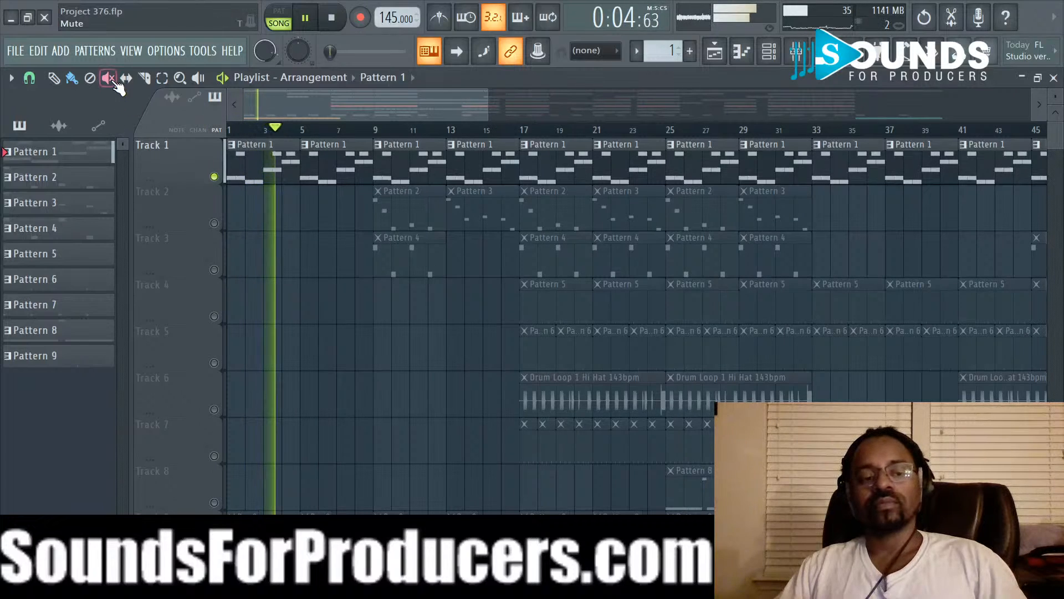
pyautogui.click(30, 78)
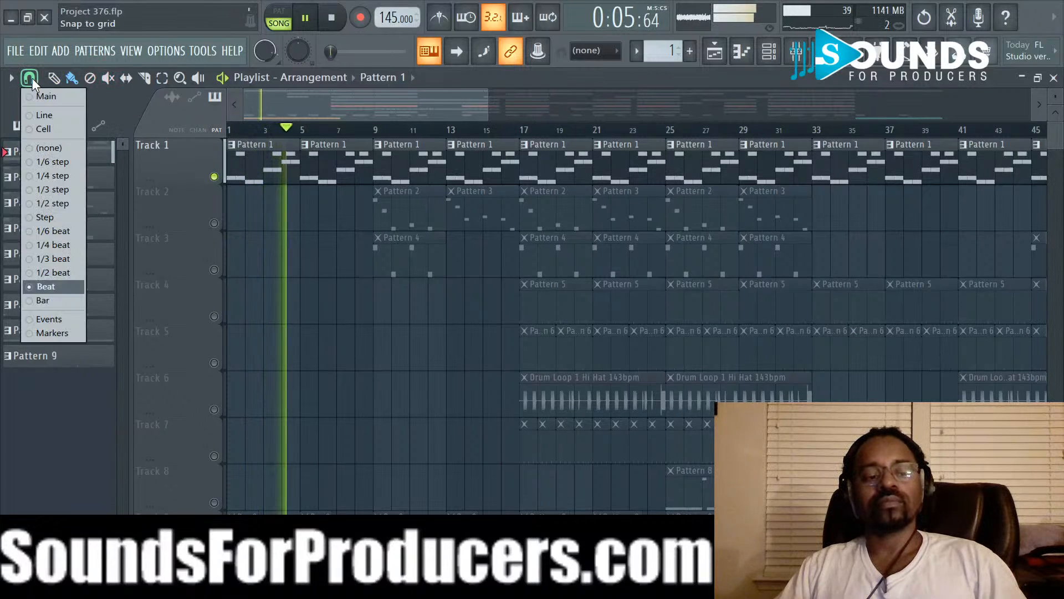
pyautogui.click(66, 300)
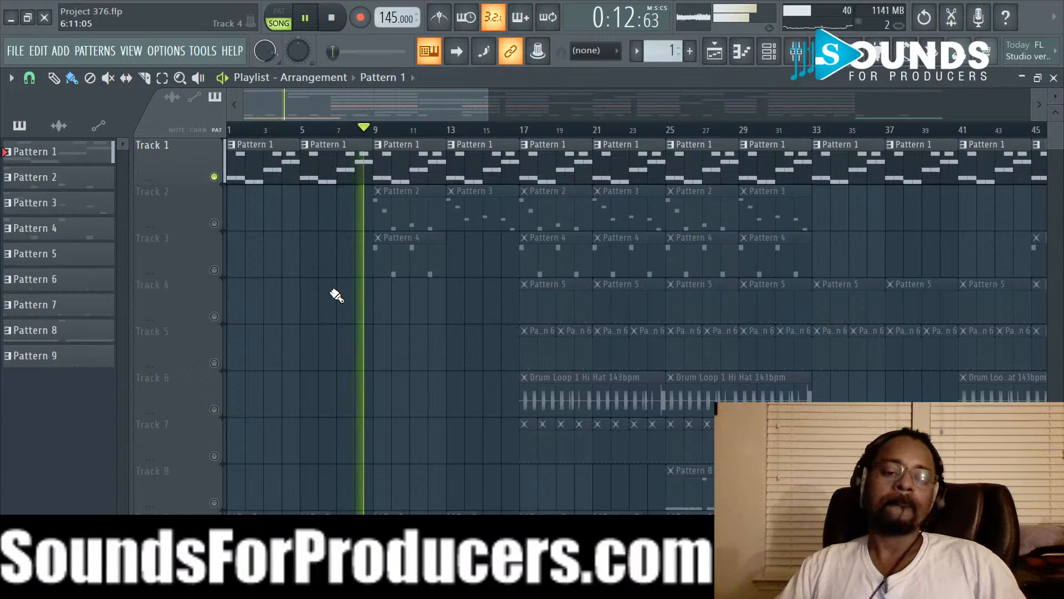
pyautogui.press('space')
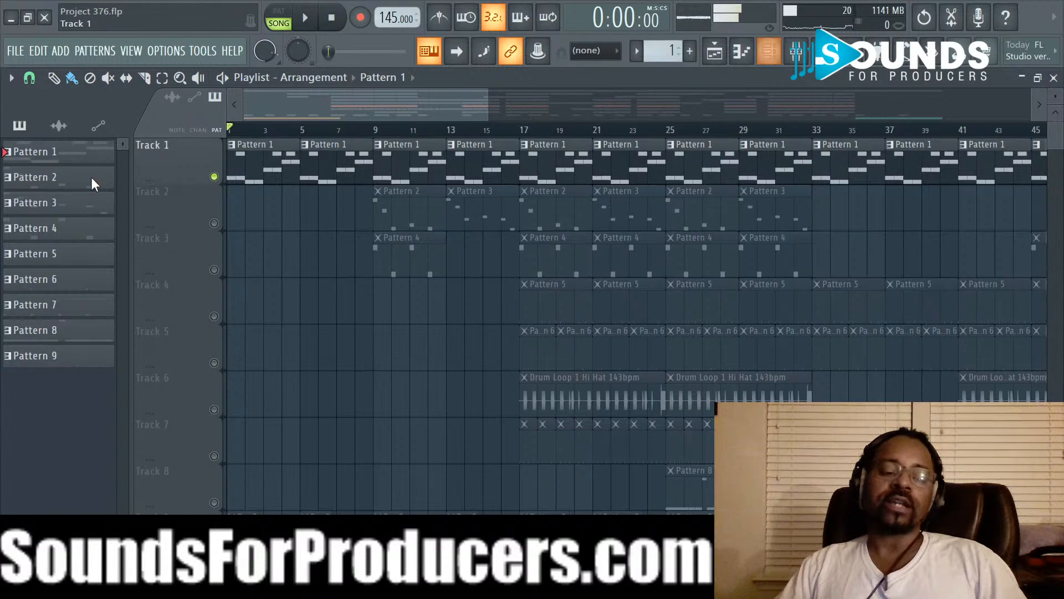
# Step: View the Piano mixer track, the channel rack and the Piano Loops folder in the browser, and return to the full-width playlist
pyautogui.click(798, 63)
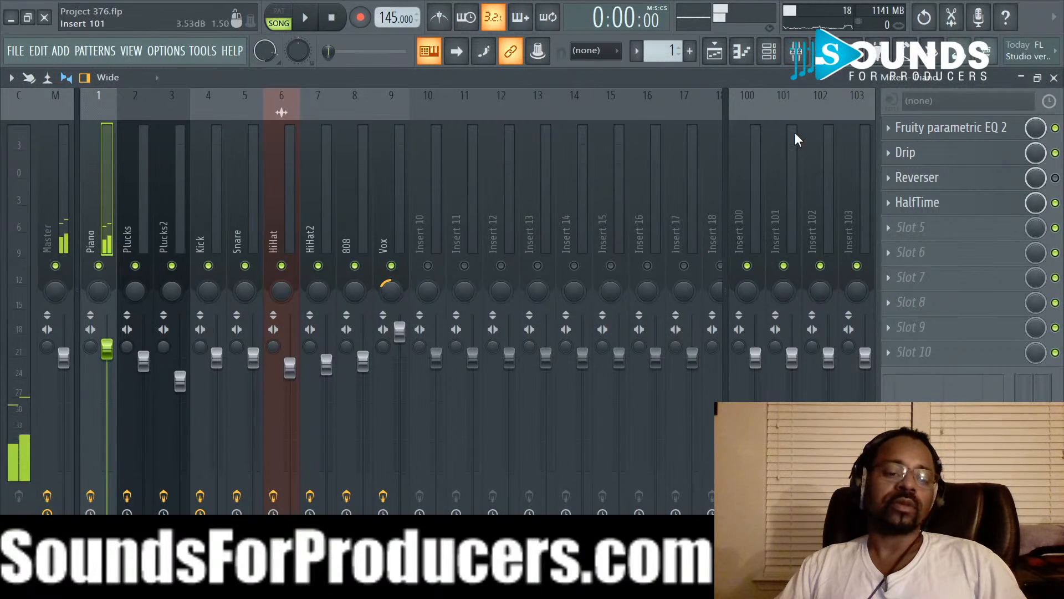
pyautogui.click(773, 55)
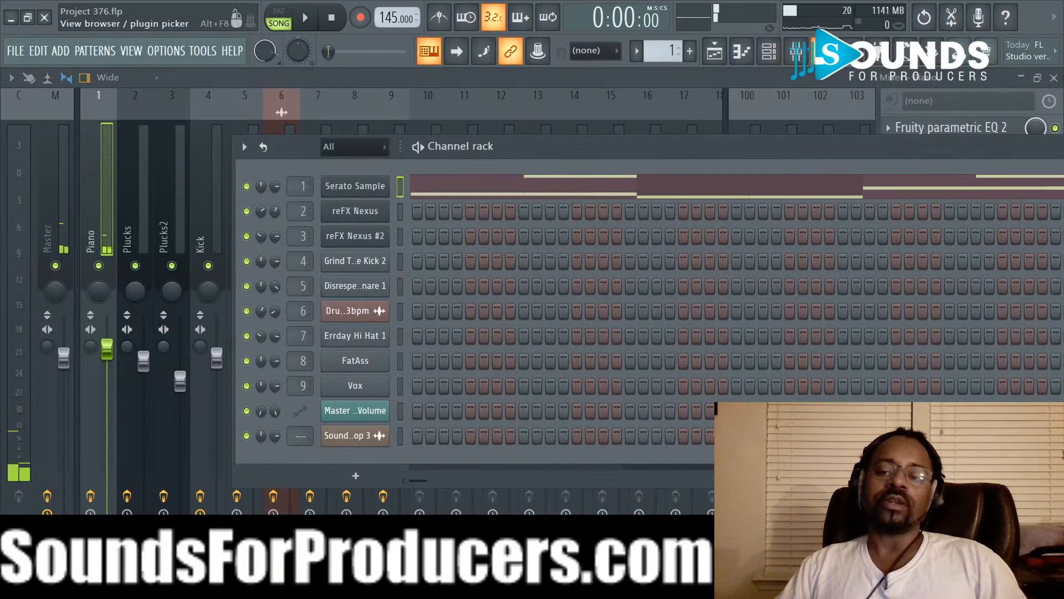
pyautogui.click(823, 54)
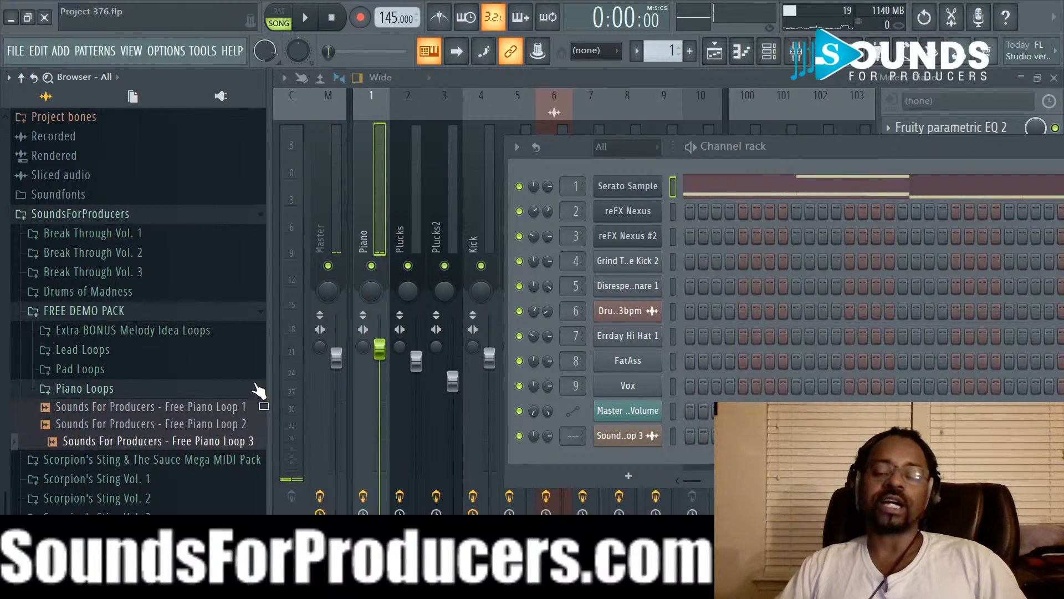
pyautogui.click(714, 54)
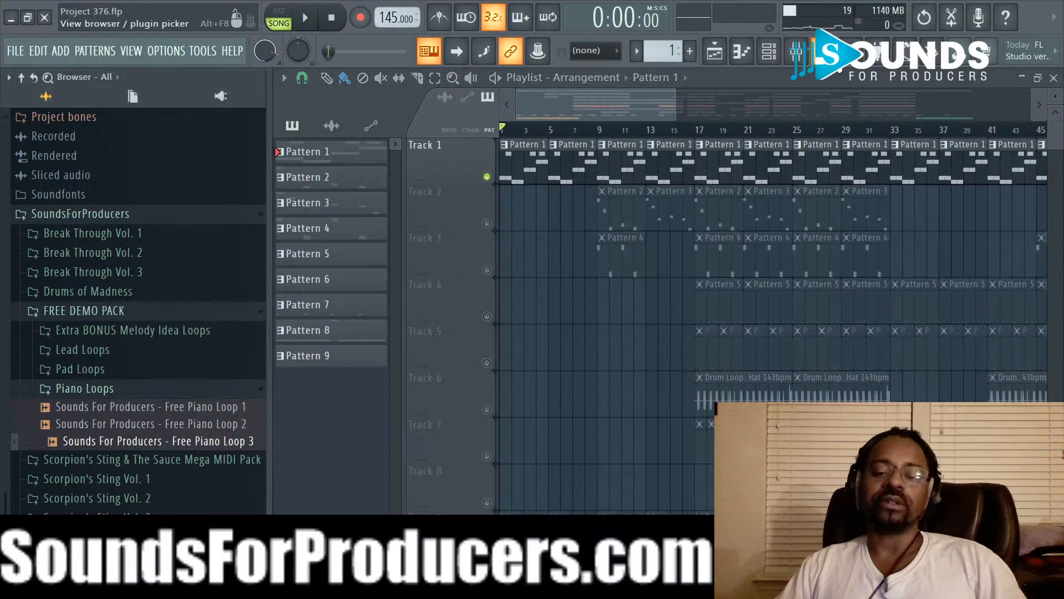
pyautogui.click(796, 51)
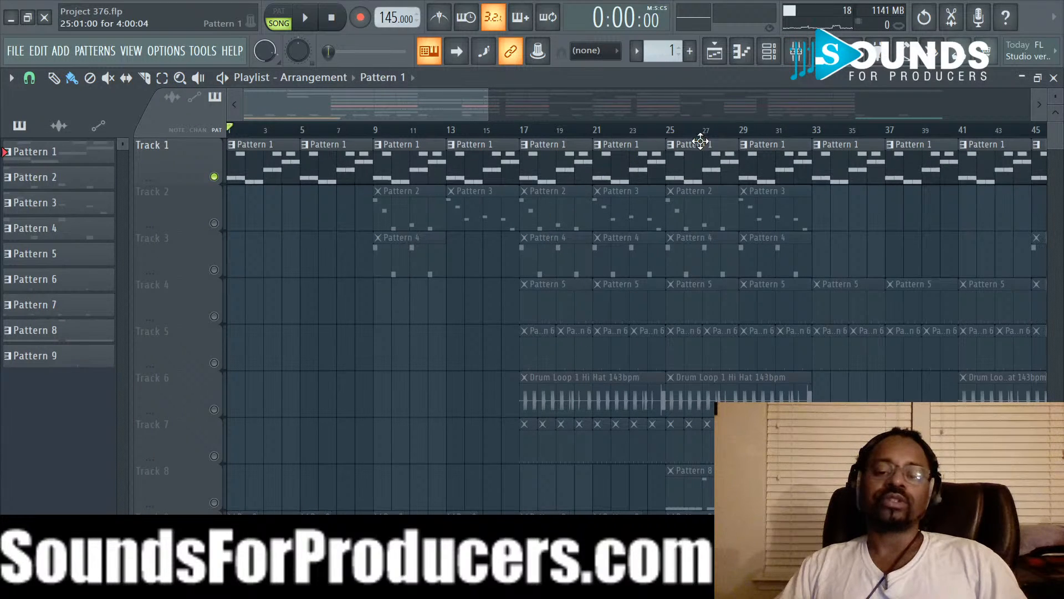
# Step: Open Fruity parametric EQ 2 on the Piano mixer track, audition its low cut with playback, and close it
pyautogui.click(797, 51)
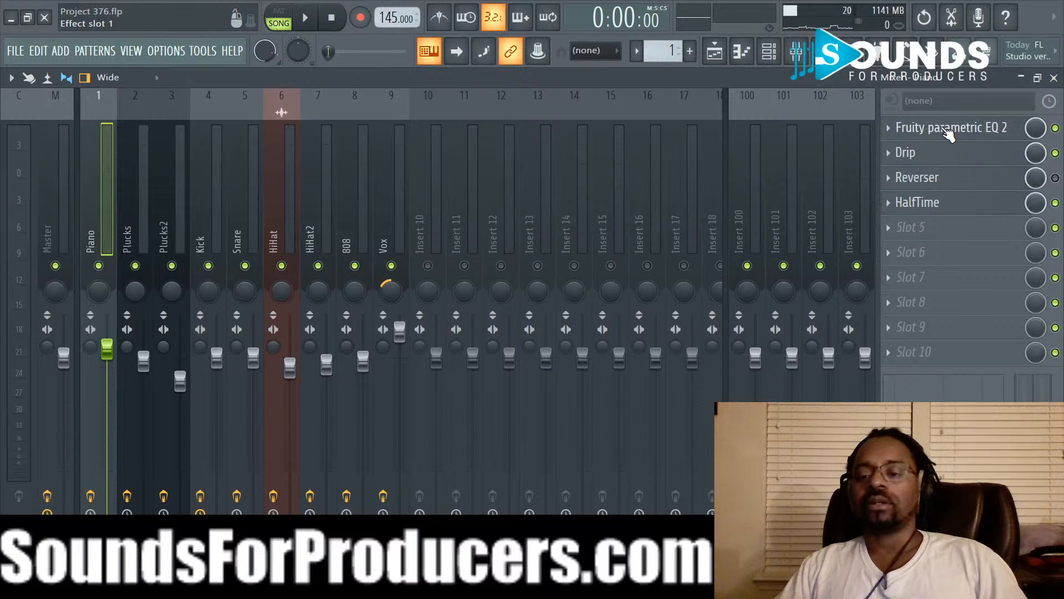
pyautogui.click(950, 129)
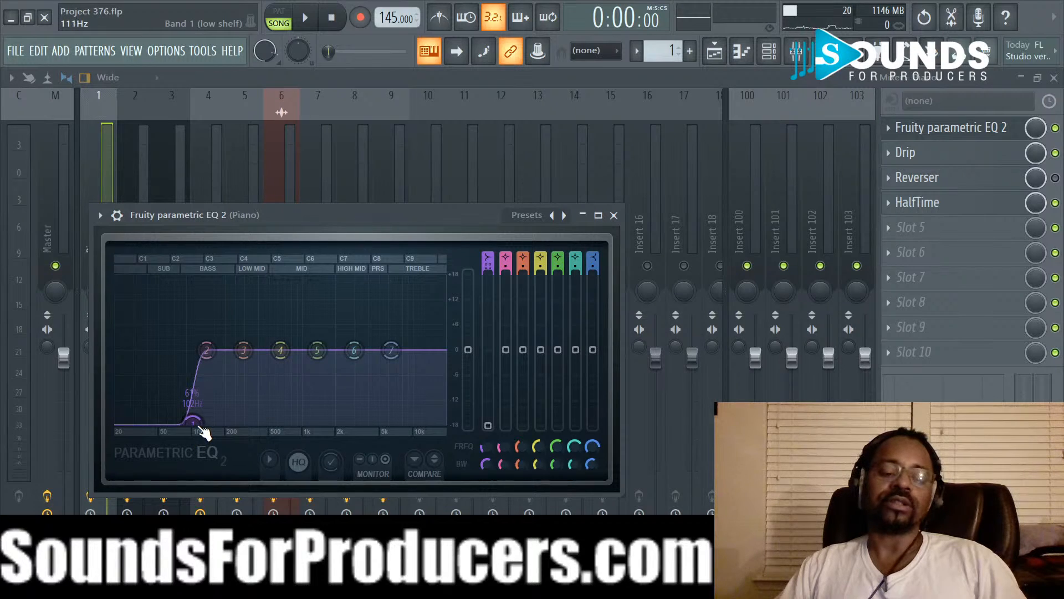
pyautogui.press('space')
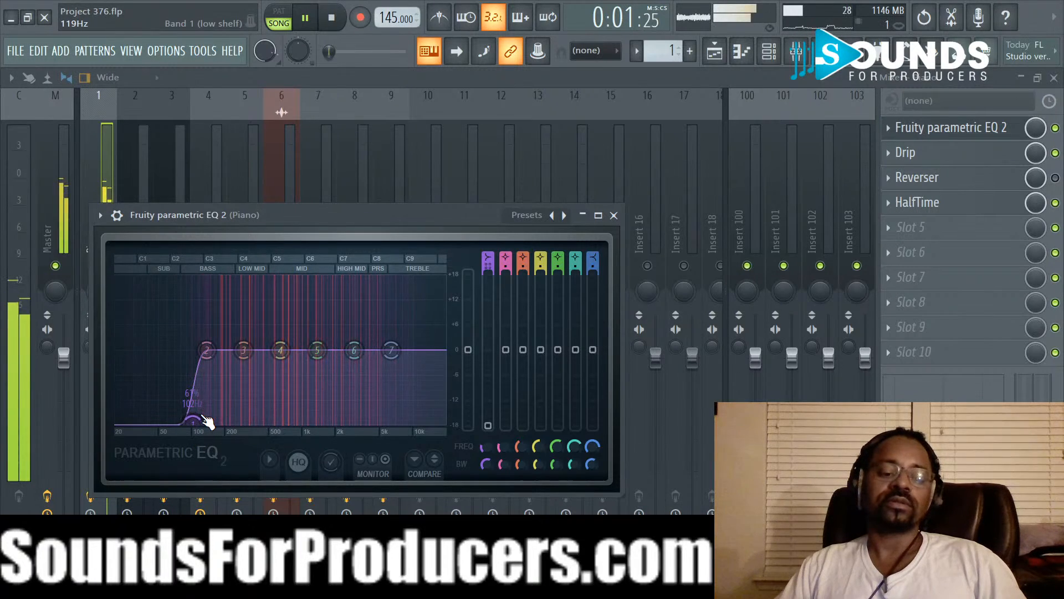
pyautogui.press('space')
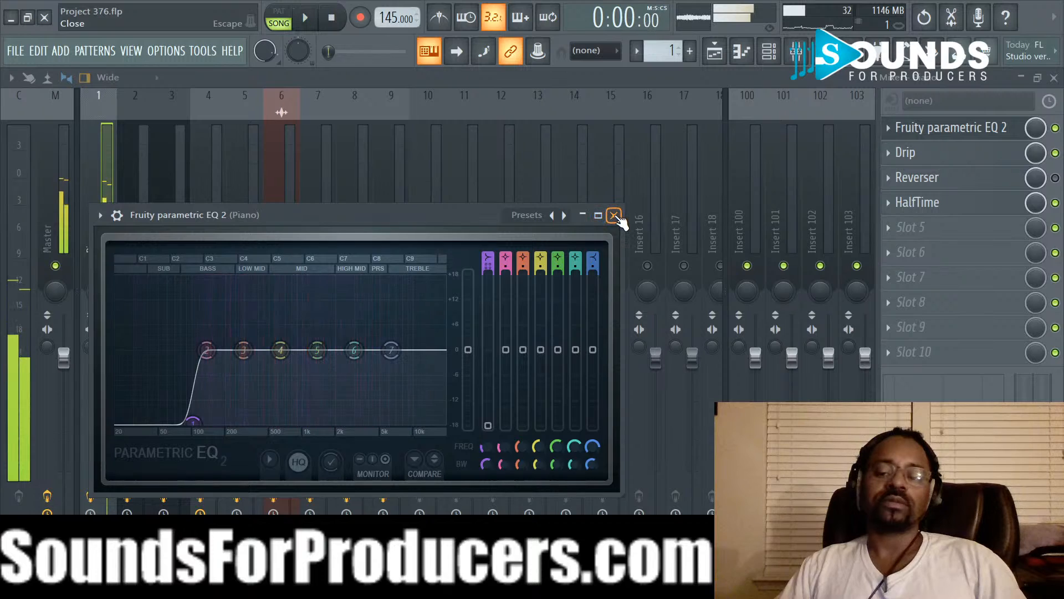
pyautogui.click(613, 215)
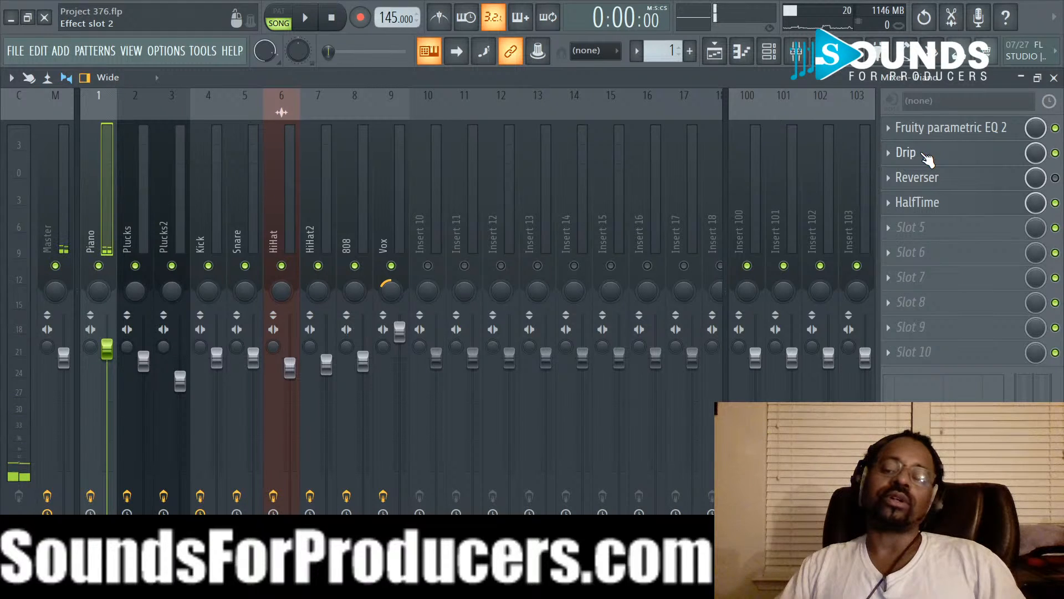
# Step: Open Drip on the Piano track, reposition its window to examine the Drop preset's controls, and close it
pyautogui.click(926, 159)
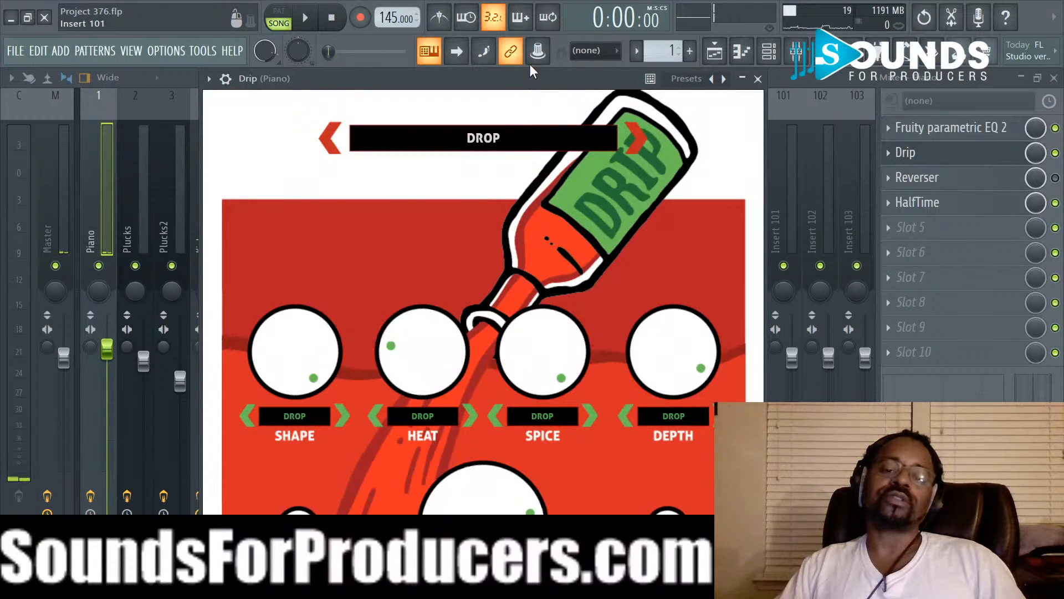
pyautogui.moveTo(529, 78); pyautogui.dragTo(537, 49)
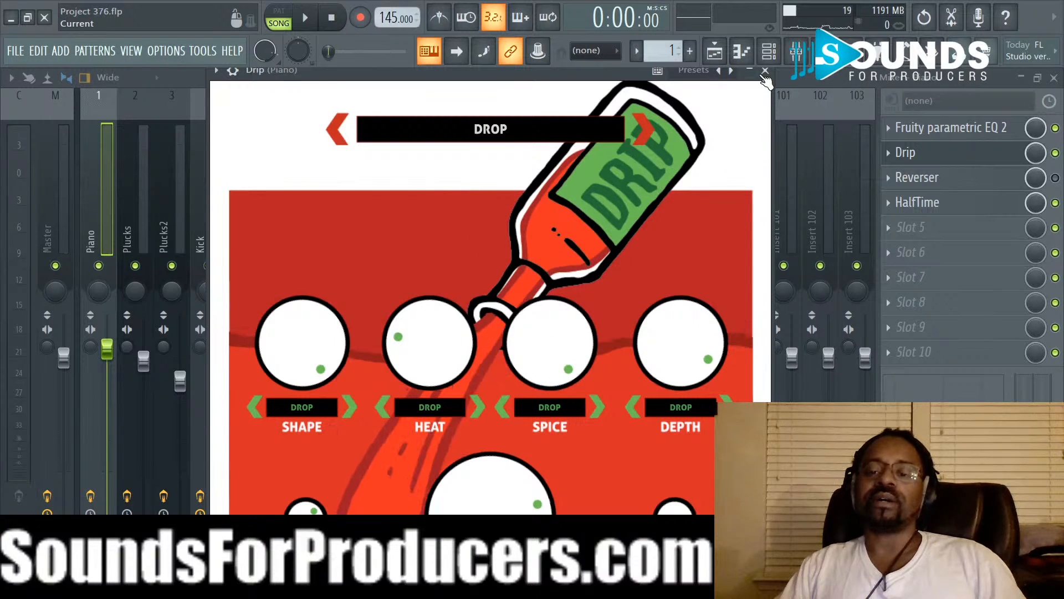
pyautogui.click(765, 71)
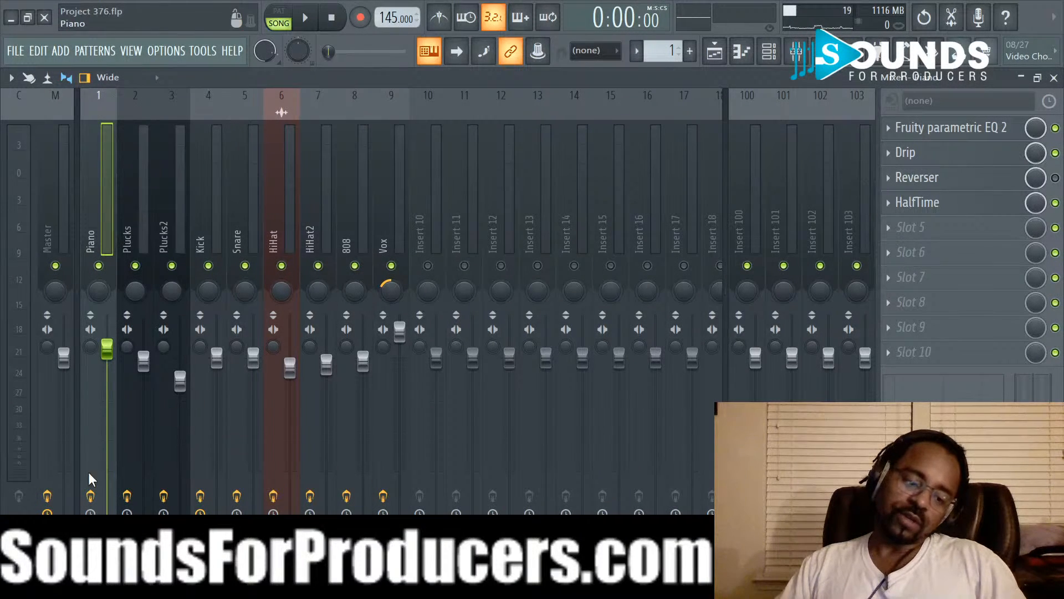
# Step: Compare playback of the Piano track with its whole effects chain bypassed and with it enabled
pyautogui.press('space')
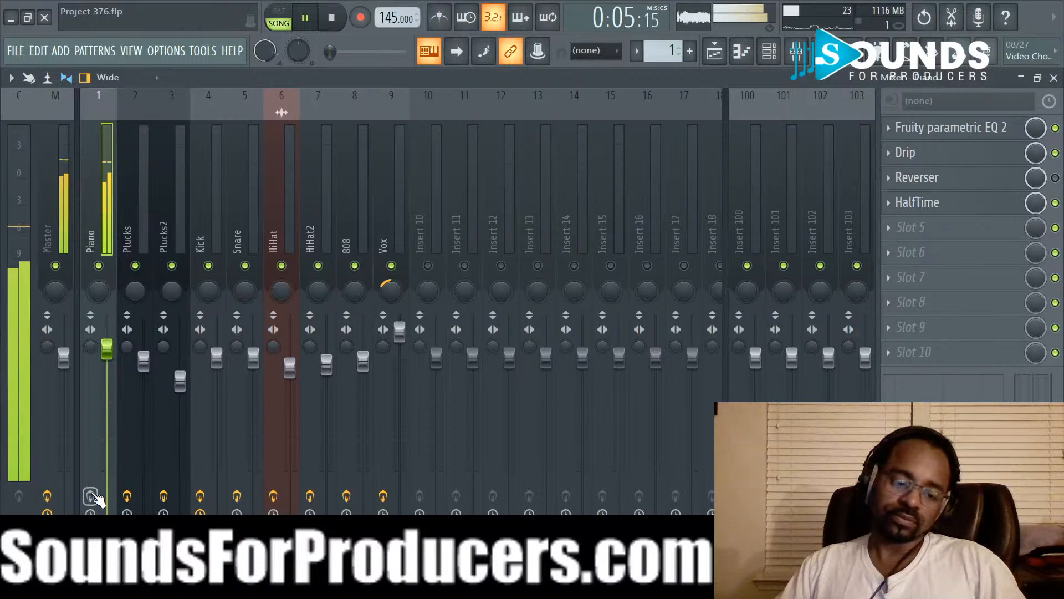
pyautogui.press('space')
pyautogui.press('space')
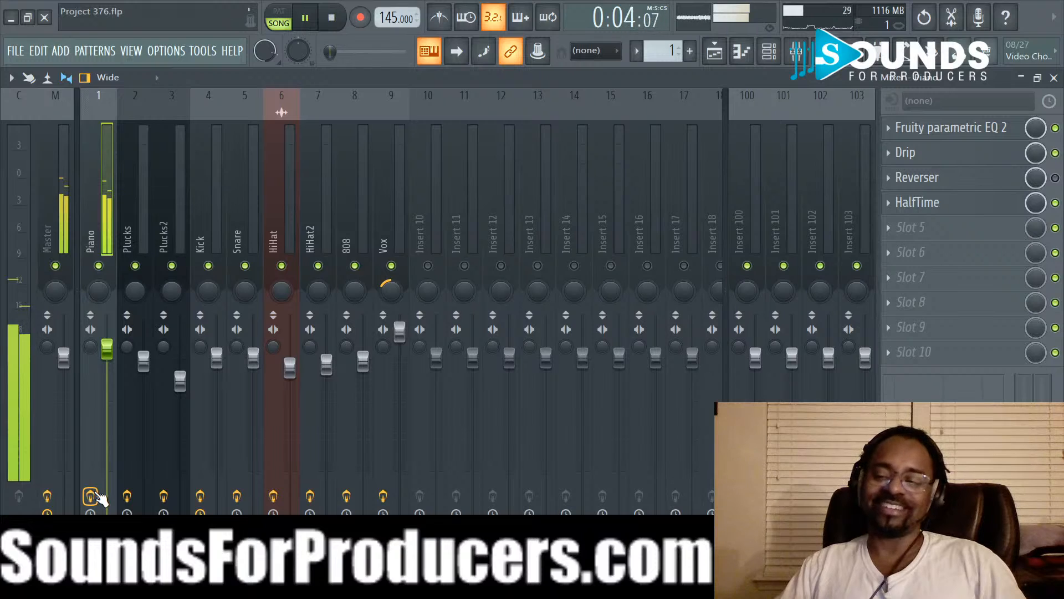
pyautogui.press('space')
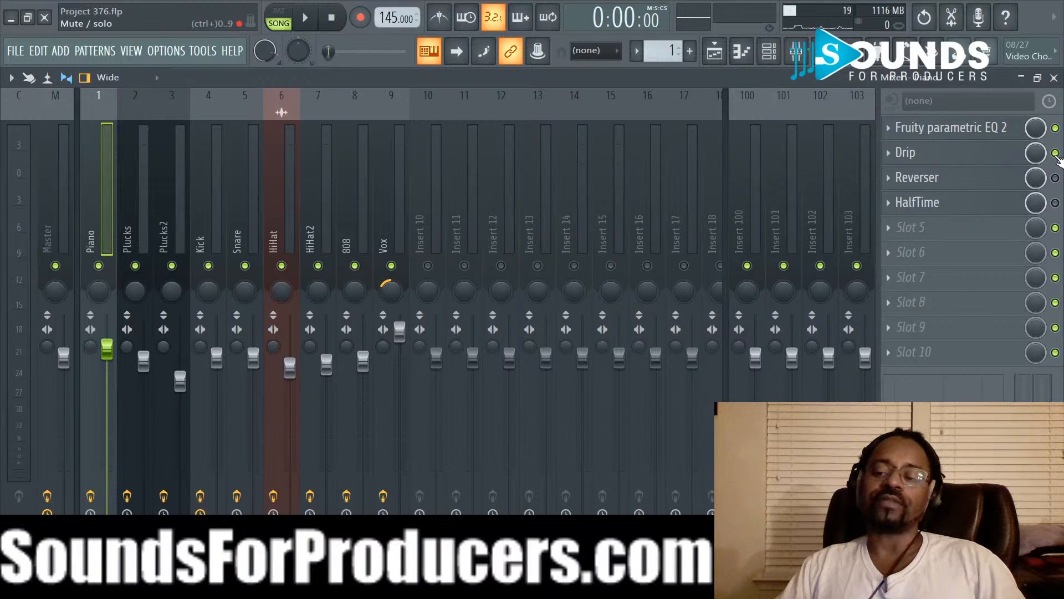
# Step: Compare the Piano track with Drip enabled and bypassed while HalfTime is off, and turn Drip back on
pyautogui.press('space')
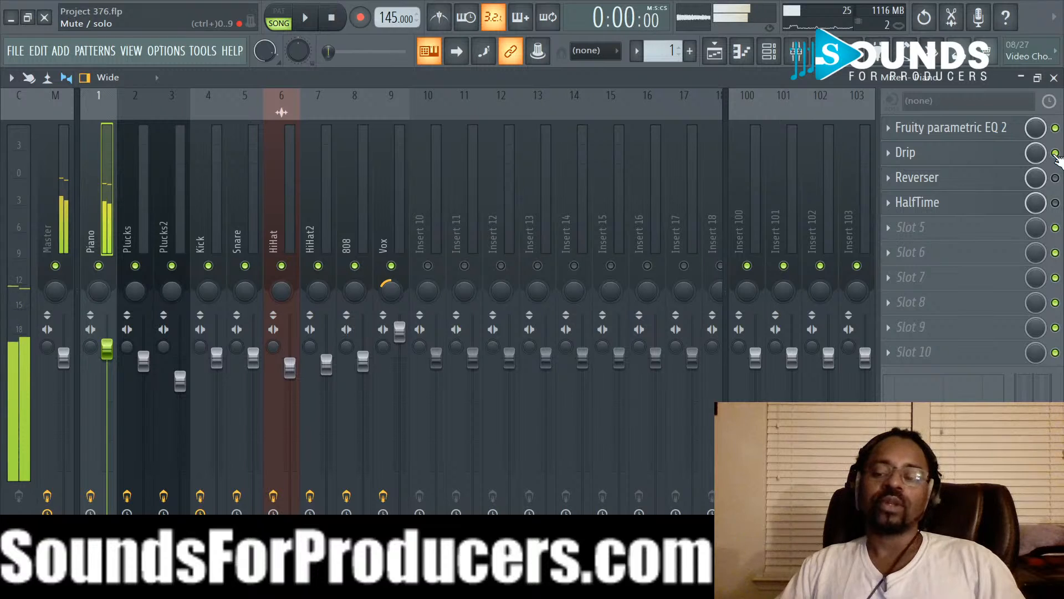
pyautogui.click(1055, 153)
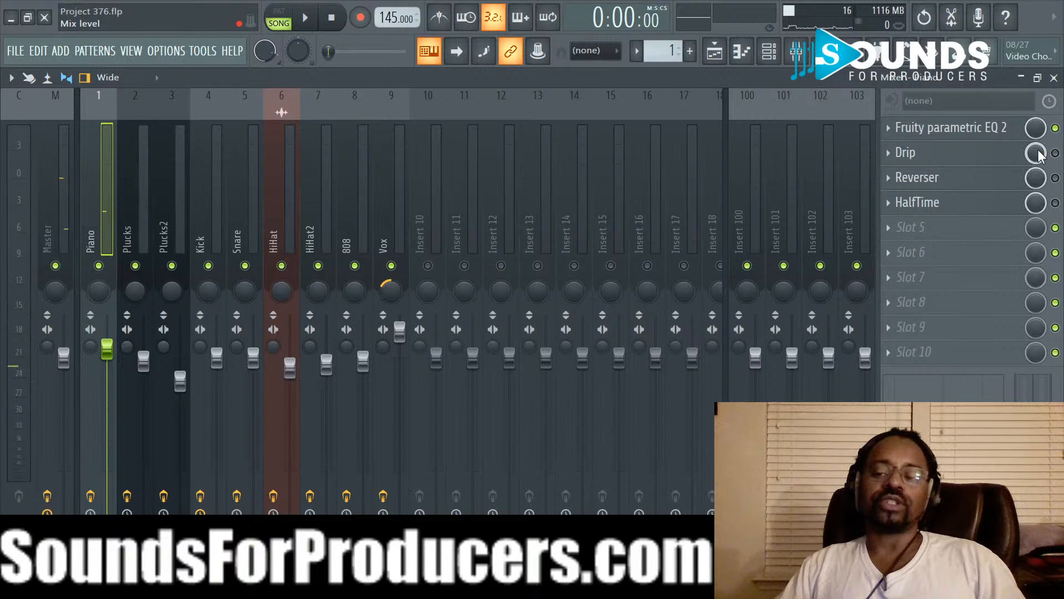
pyautogui.press('space')
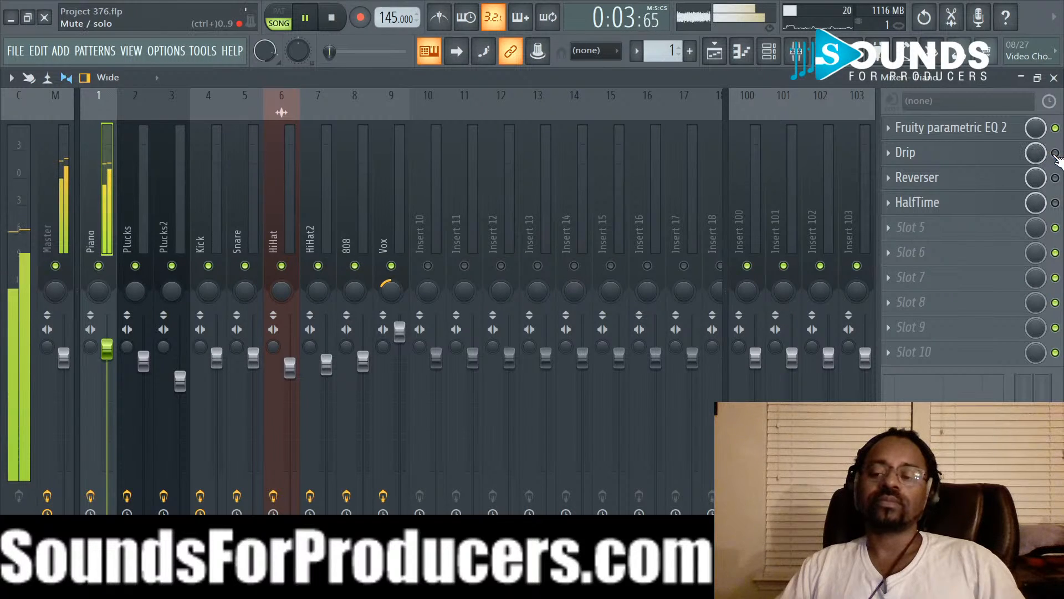
pyautogui.click(1055, 153)
pyautogui.press('space')
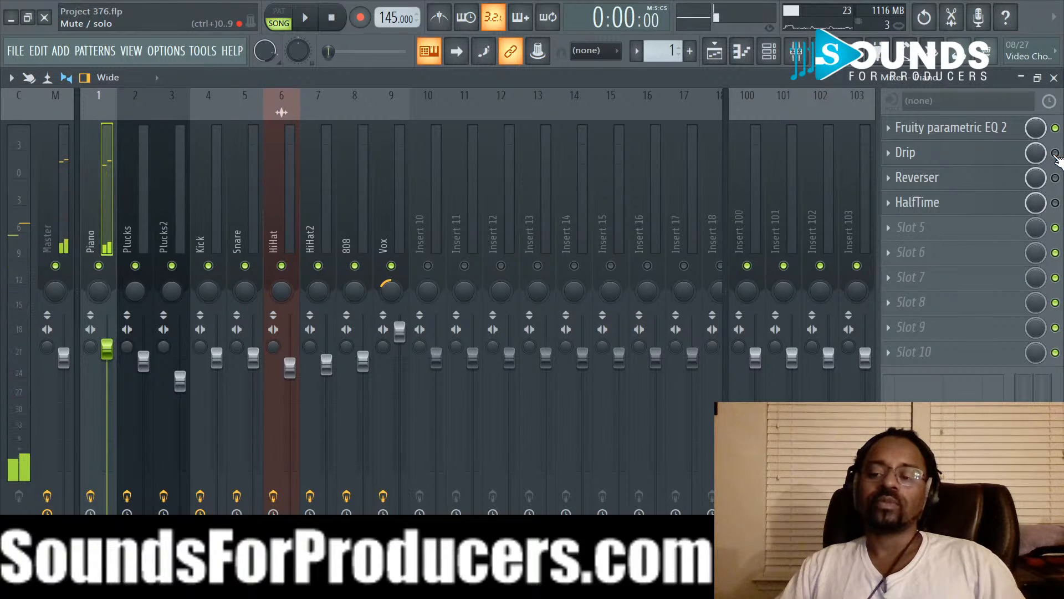
# Step: Play the Piano track with Drip on, turn HalfTime back on, and play it again with both effects
pyautogui.press('space')
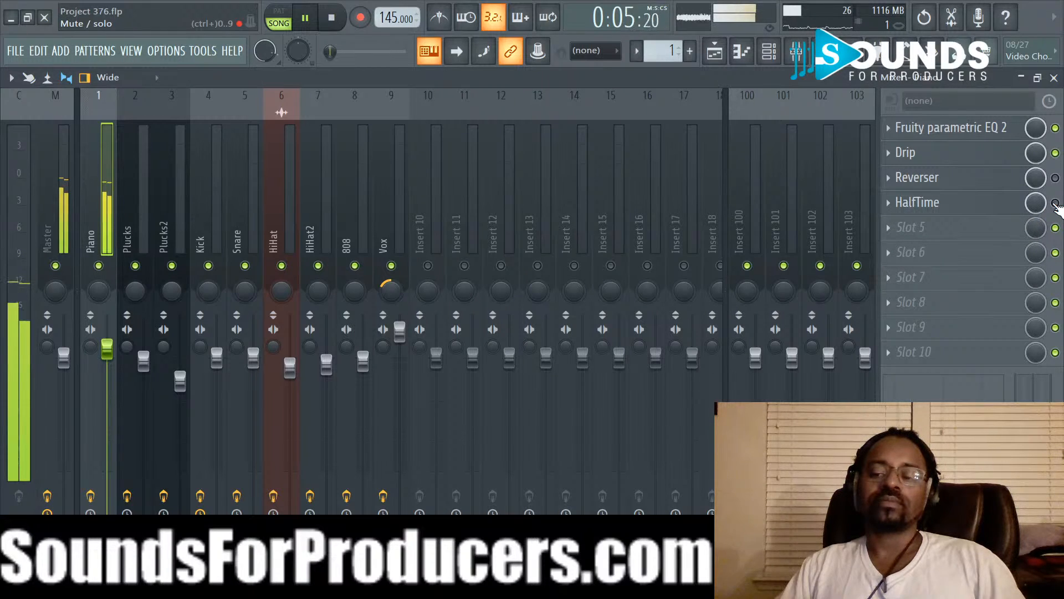
pyautogui.click(1056, 203)
pyautogui.press('space')
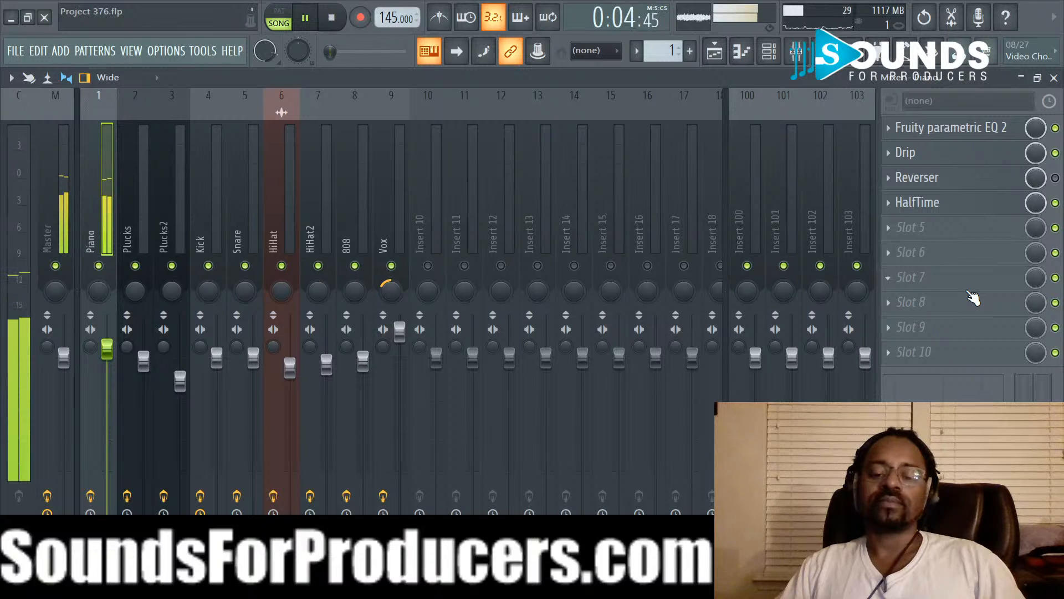
# Step: Stop playback, audition the original piano loop alone on playlist Track 10, and restore all tracks
pyautogui.press('space')
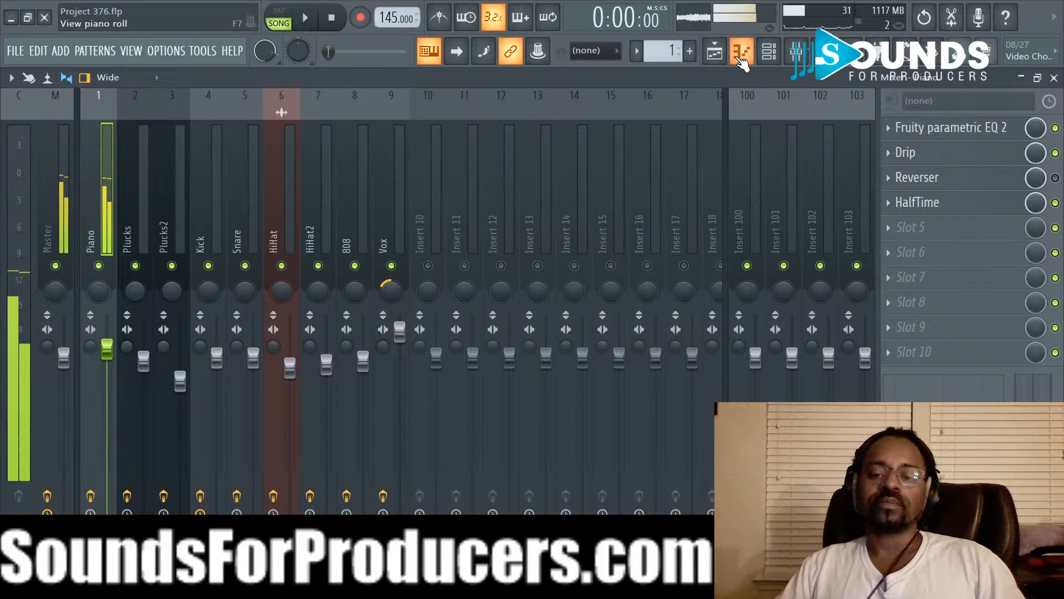
pyautogui.click(742, 51)
pyautogui.scroll(-4, 235, 277)
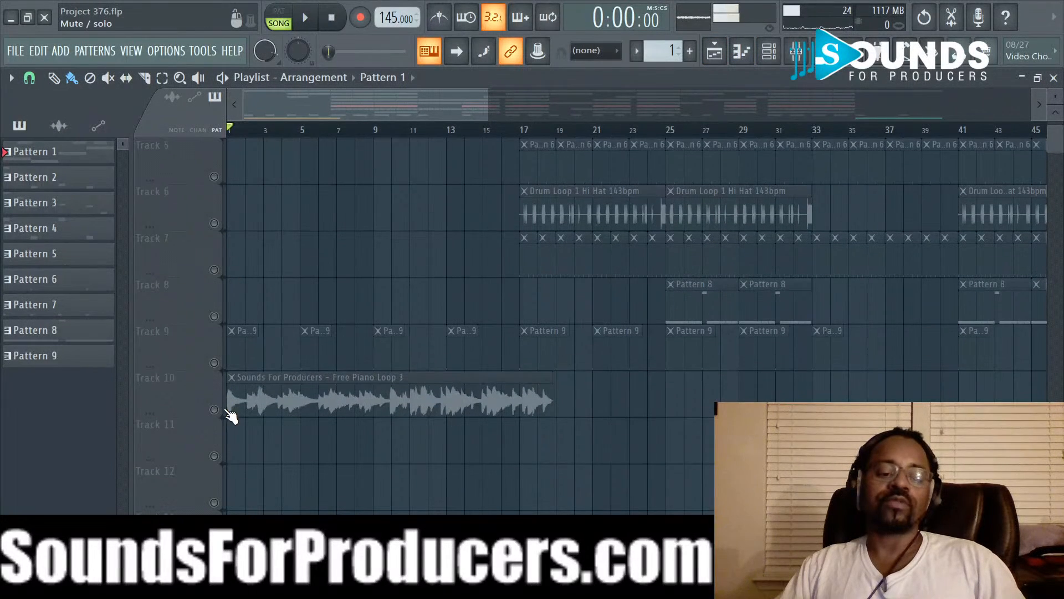
pyautogui.rightClick(215, 409)
pyautogui.press('space')
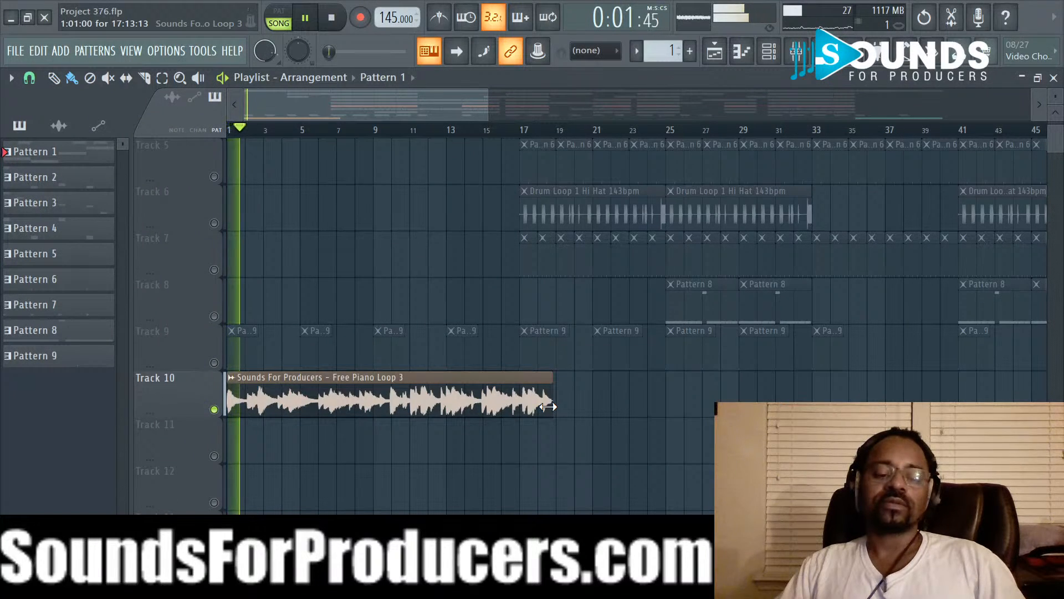
pyautogui.press('space')
pyautogui.rightClick(214, 410)
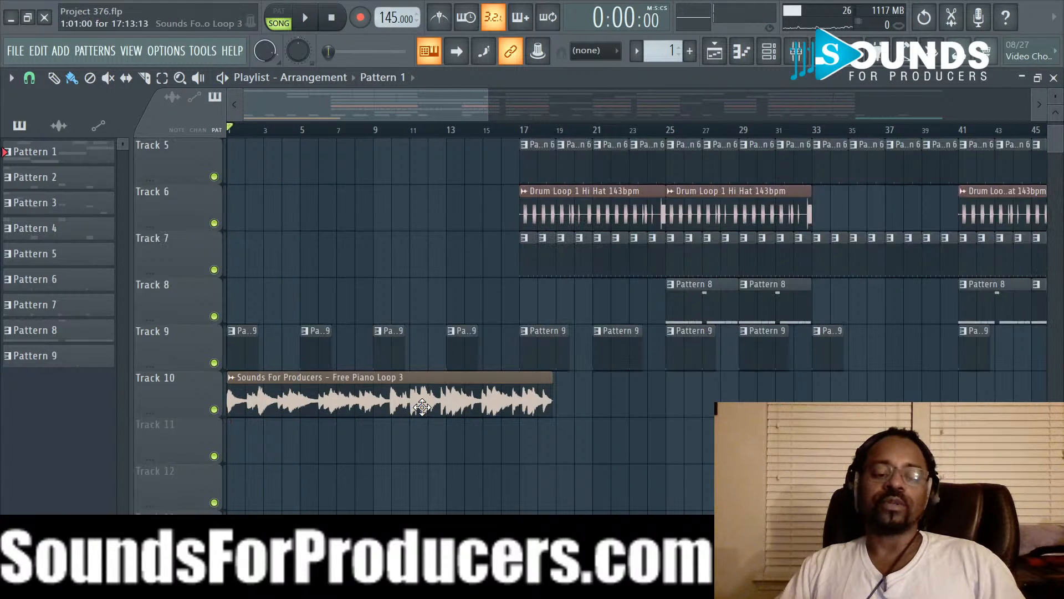
# Step: Solo playlist Track 1, add Track 2, and play the two together from bar 9
pyautogui.scroll(4, 423, 406)
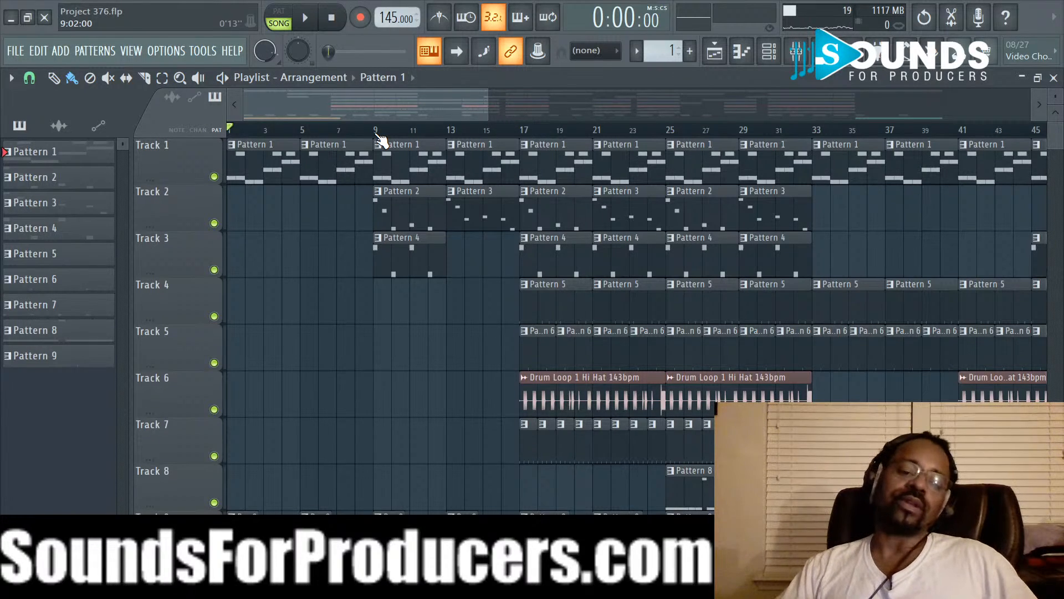
pyautogui.click(806, 62)
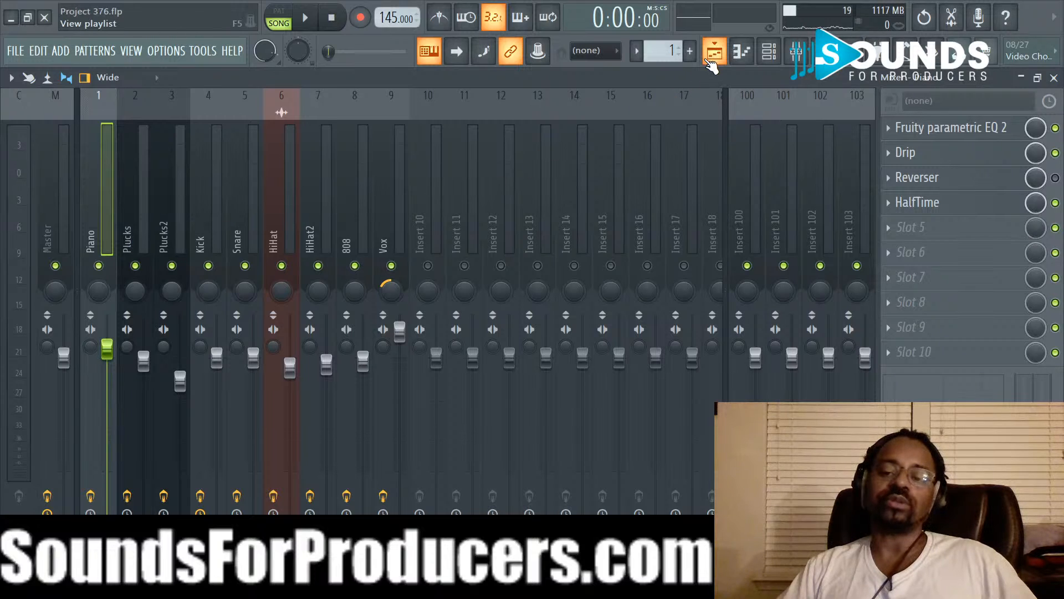
pyautogui.click(715, 51)
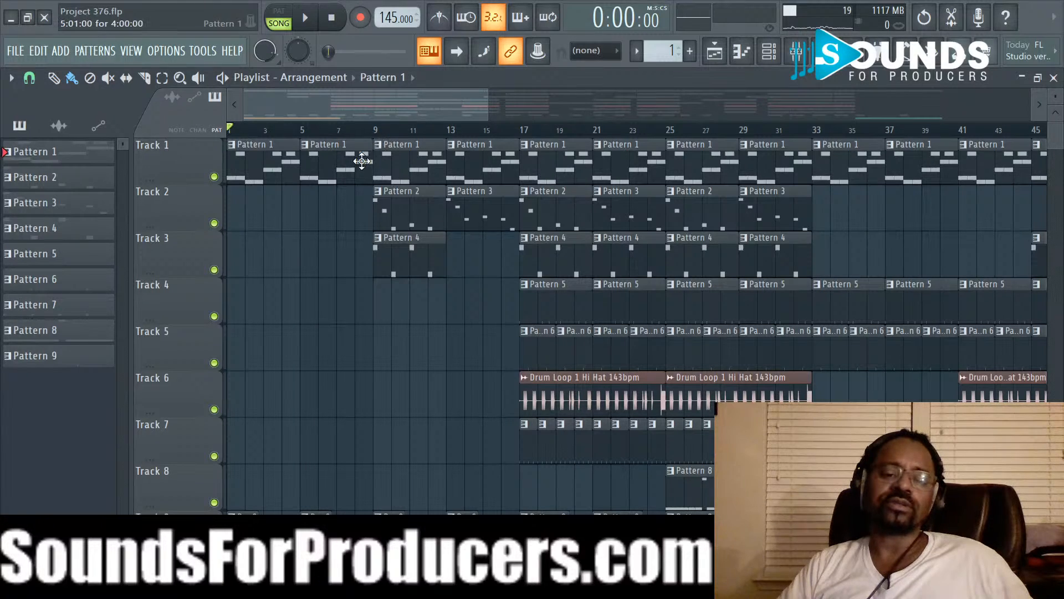
pyautogui.click(382, 132)
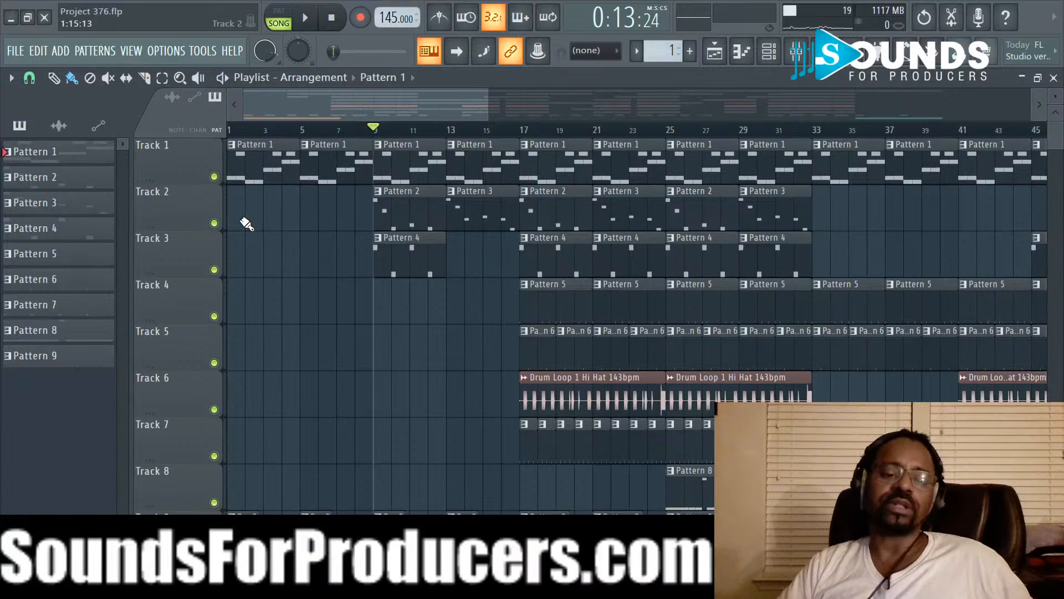
pyautogui.keyDown('ctrl'); pyautogui.click(215, 178); pyautogui.keyUp('ctrl')
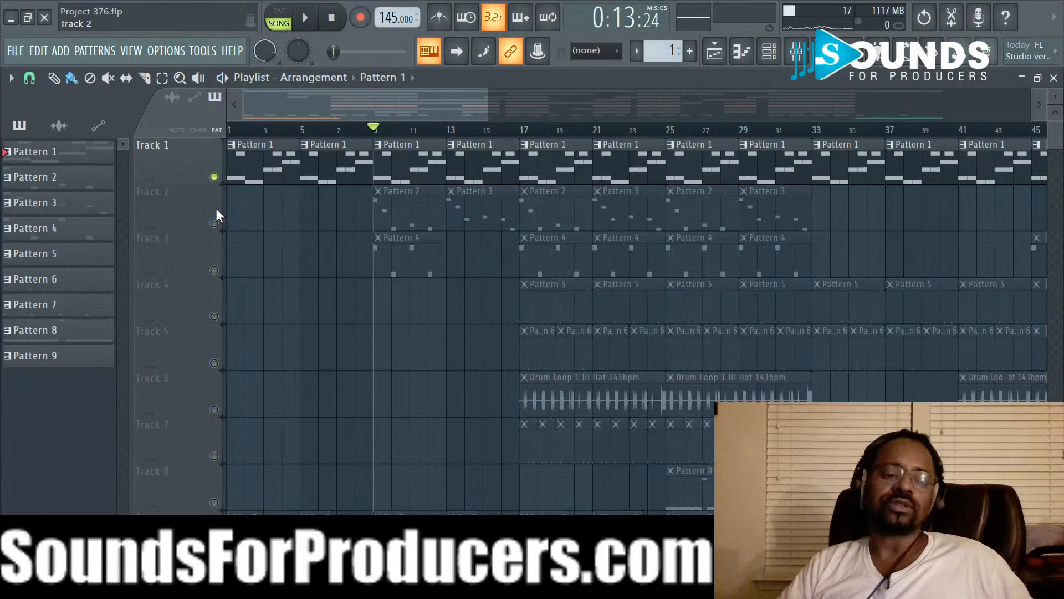
pyautogui.click(215, 224)
pyautogui.press('space')
pyautogui.scroll(-3, 414, 274)
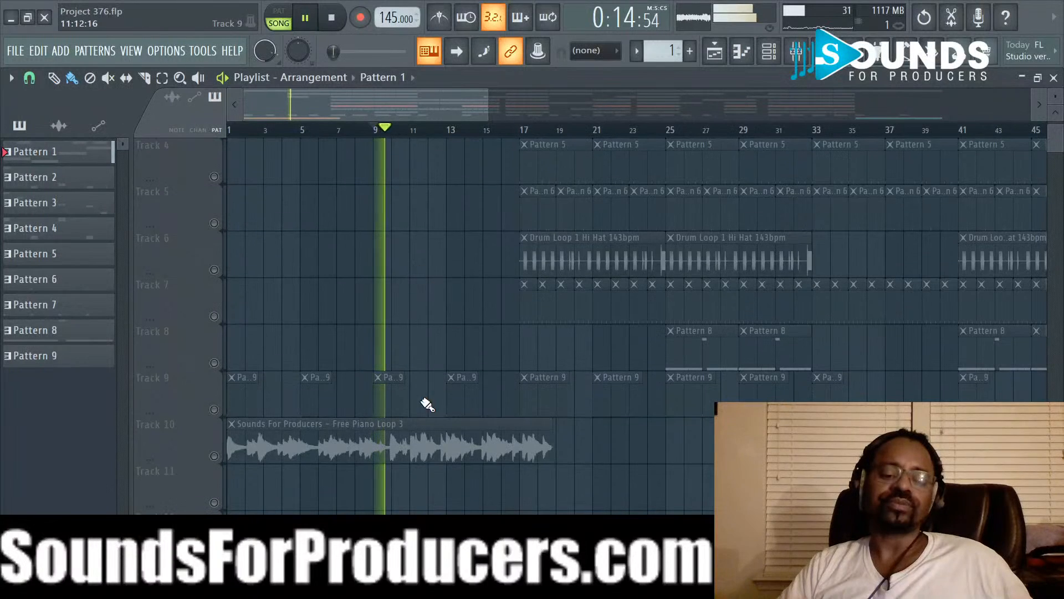
pyautogui.scroll(3, 428, 345)
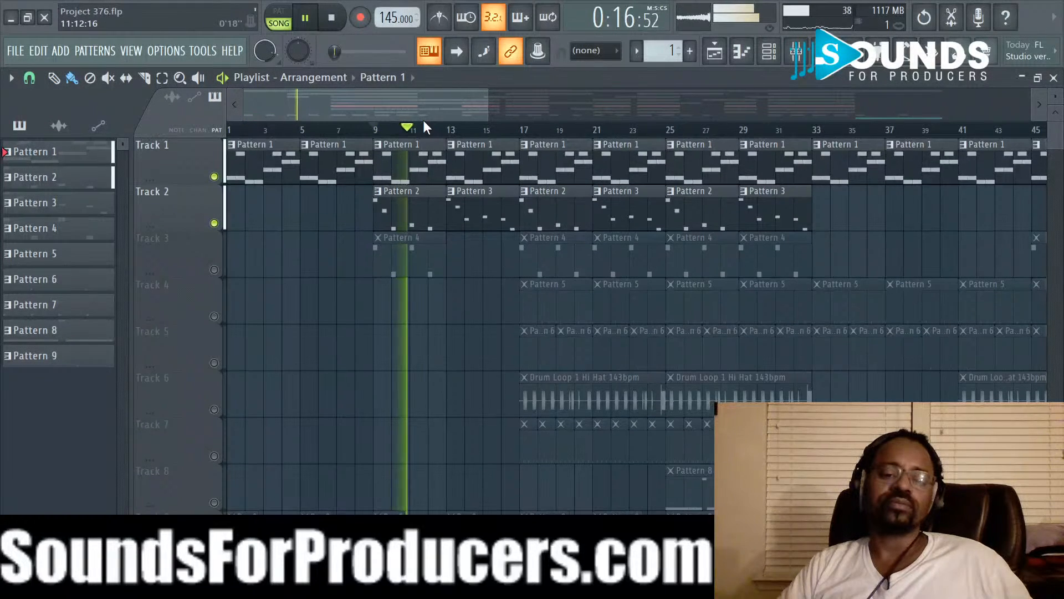
pyautogui.scroll(-2, 435, 132)
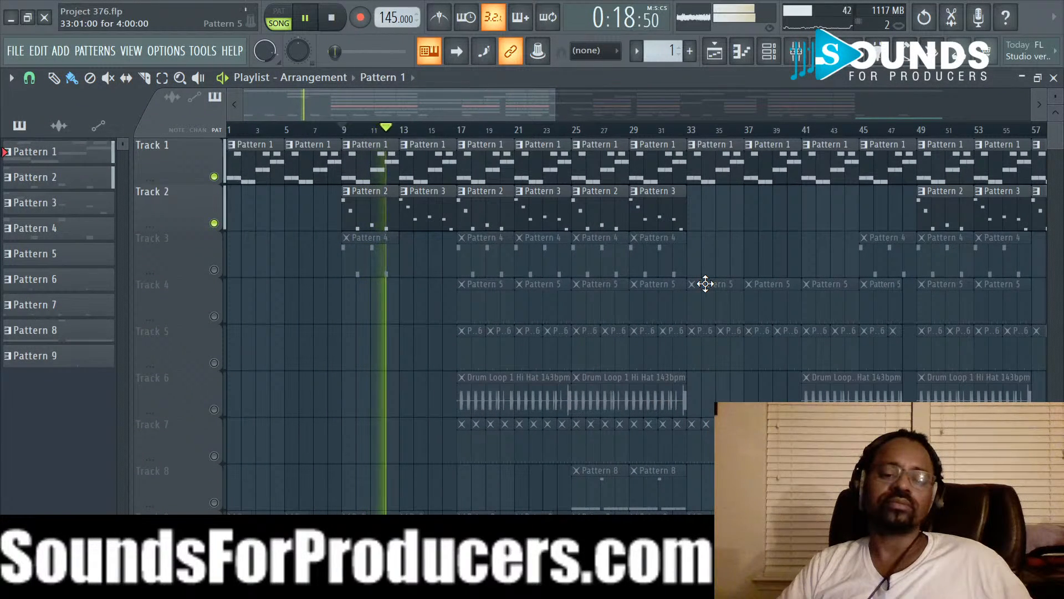
# Step: Play Track 2 alone, stop, and examine the first reFX Nexus channel's preset before closing its windows
pyautogui.rightClick(214, 224)
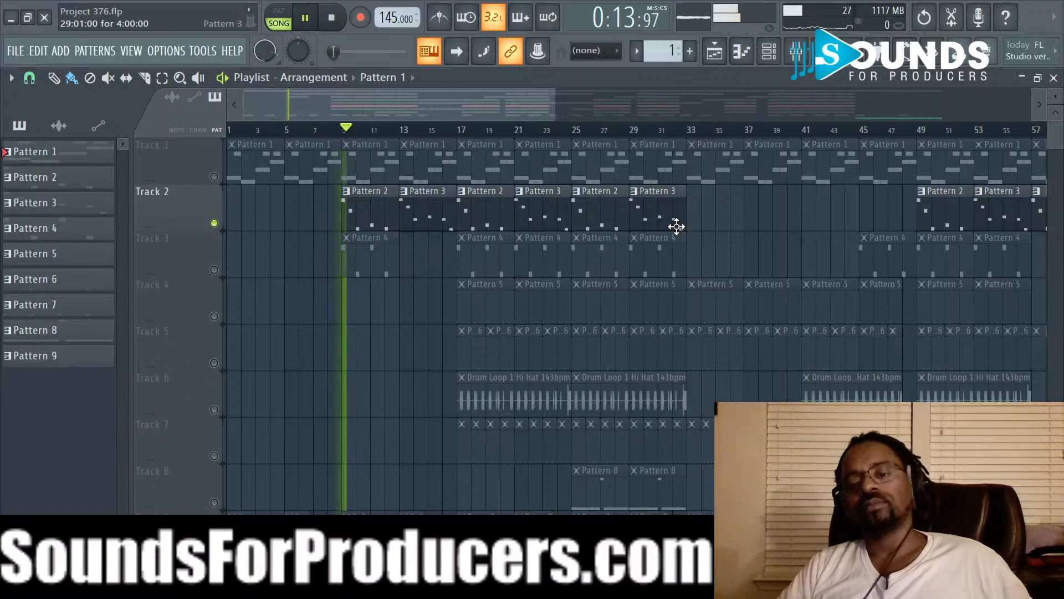
pyautogui.click(768, 53)
pyautogui.click(397, 214)
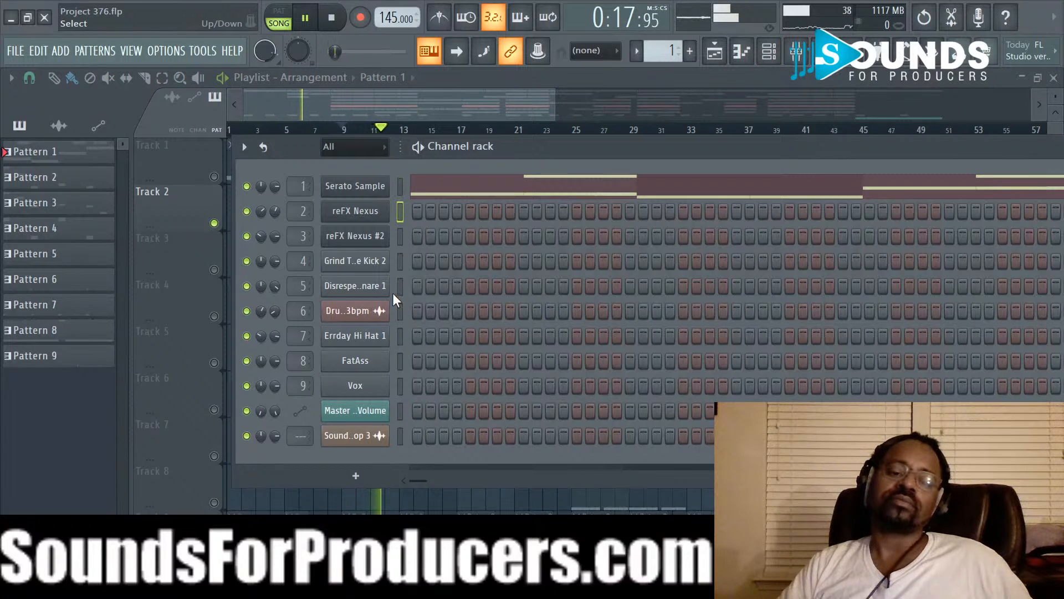
pyautogui.press('space')
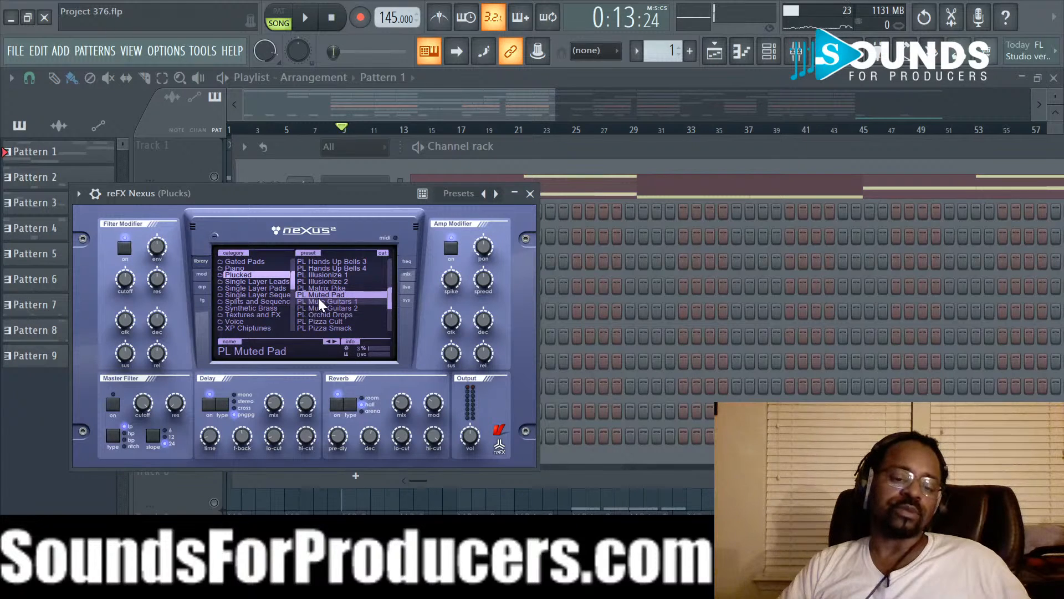
pyautogui.click(530, 194)
pyautogui.press('F6')
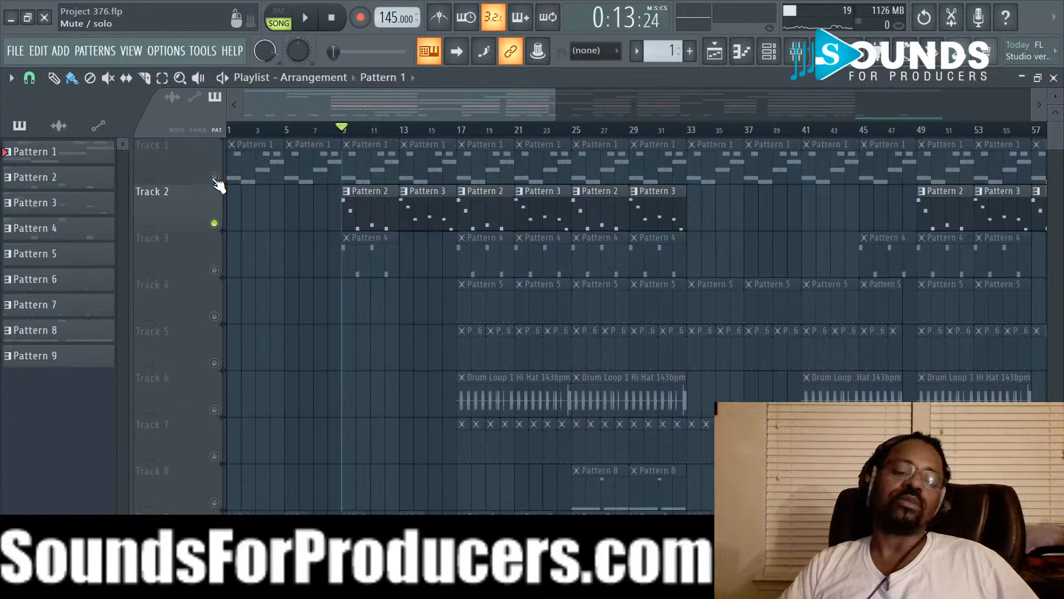
# Step: Bring Track 1 back in, play it with Track 2, and inspect the Plucks mixer track and its Fruity parametric EQ 2 curve
pyautogui.click(214, 177)
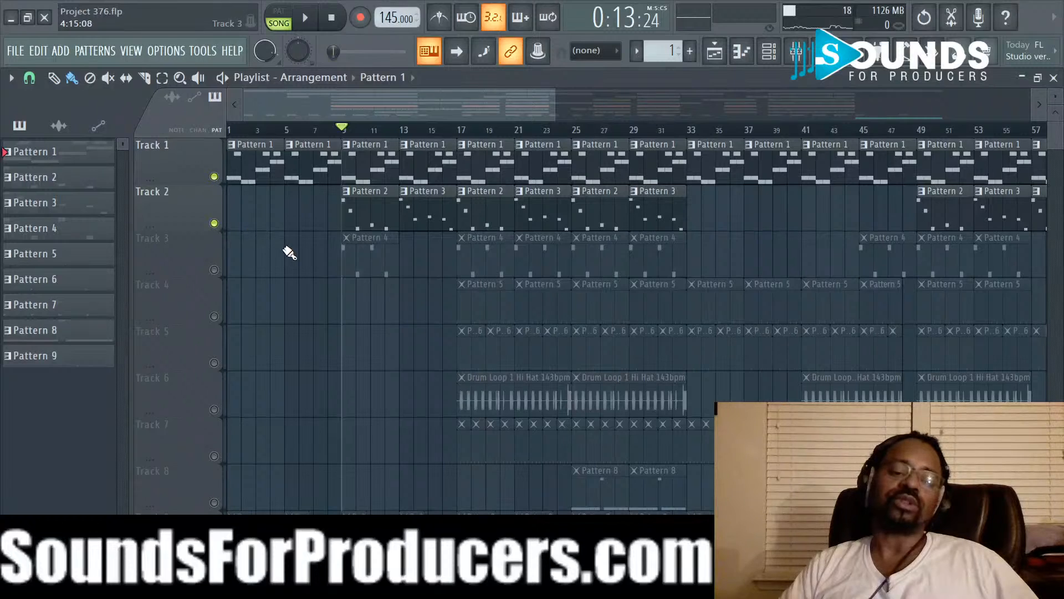
pyautogui.press('space')
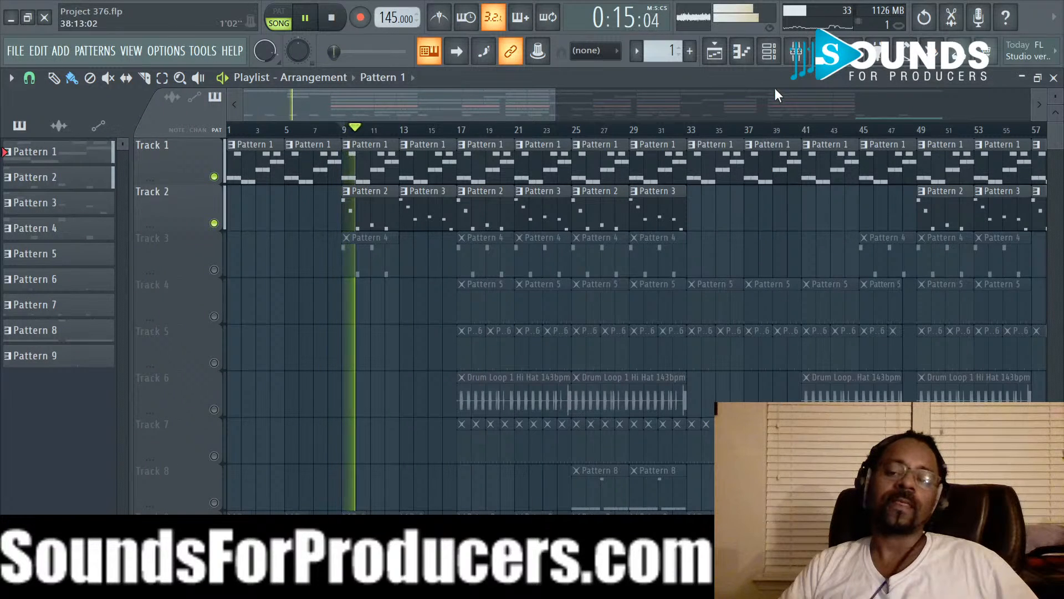
pyautogui.click(796, 51)
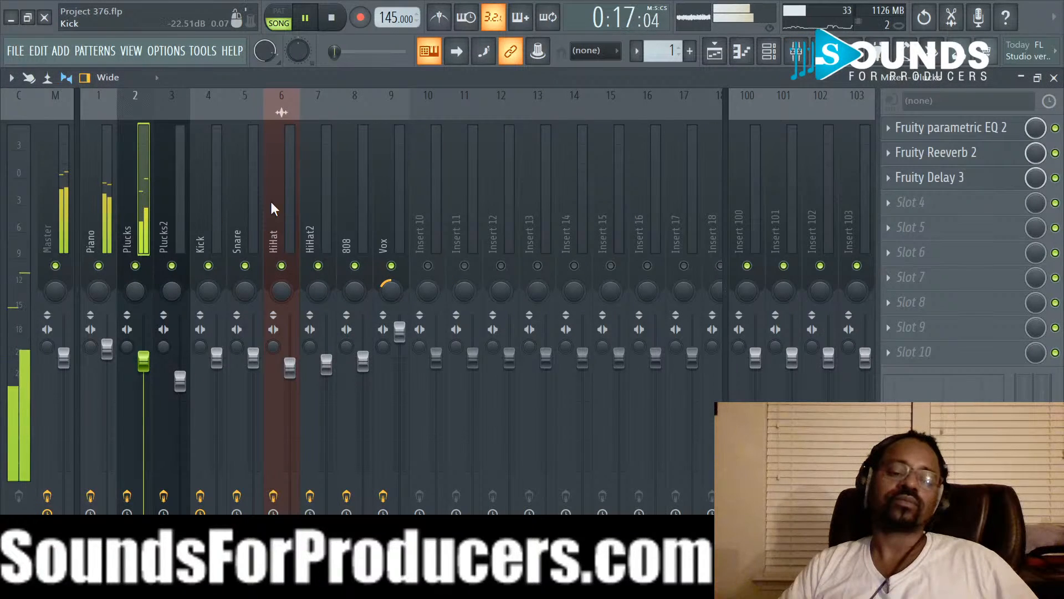
pyautogui.click(714, 51)
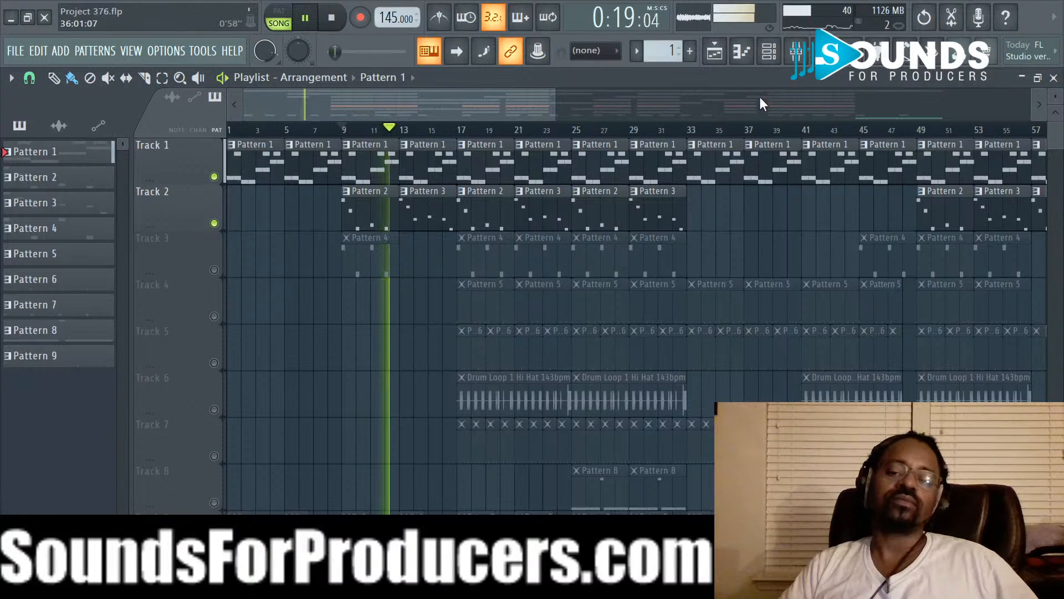
pyautogui.click(796, 51)
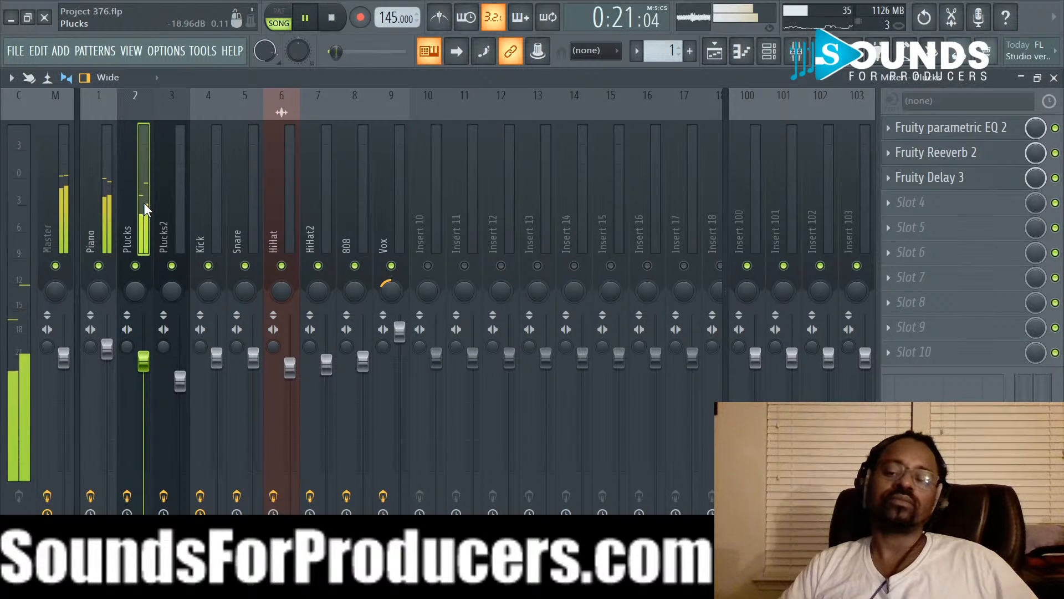
pyautogui.press('space')
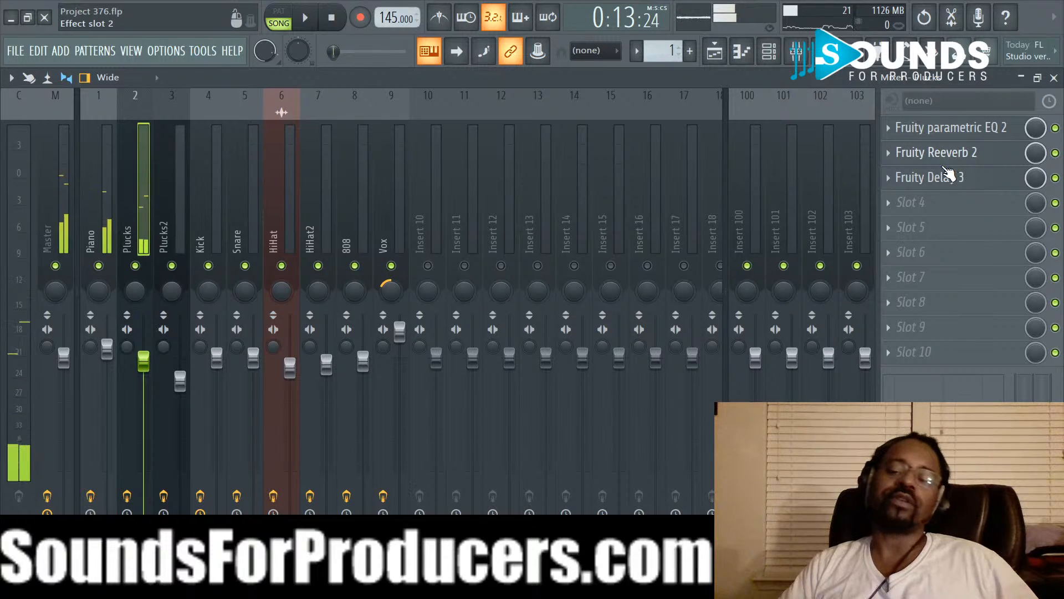
pyautogui.click(937, 129)
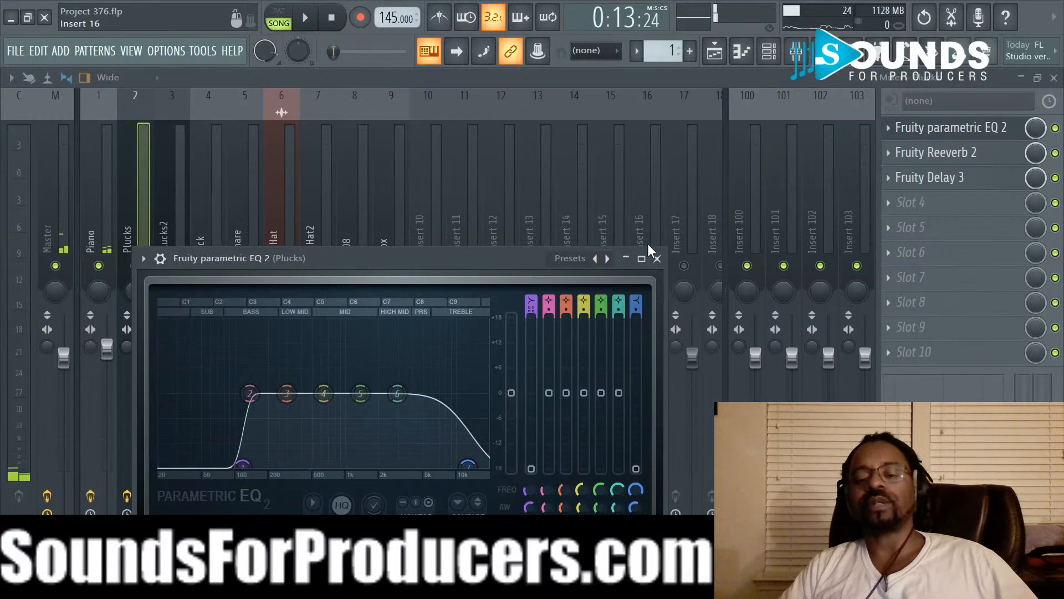
pyautogui.click(657, 258)
pyautogui.rightClick(685, 268)
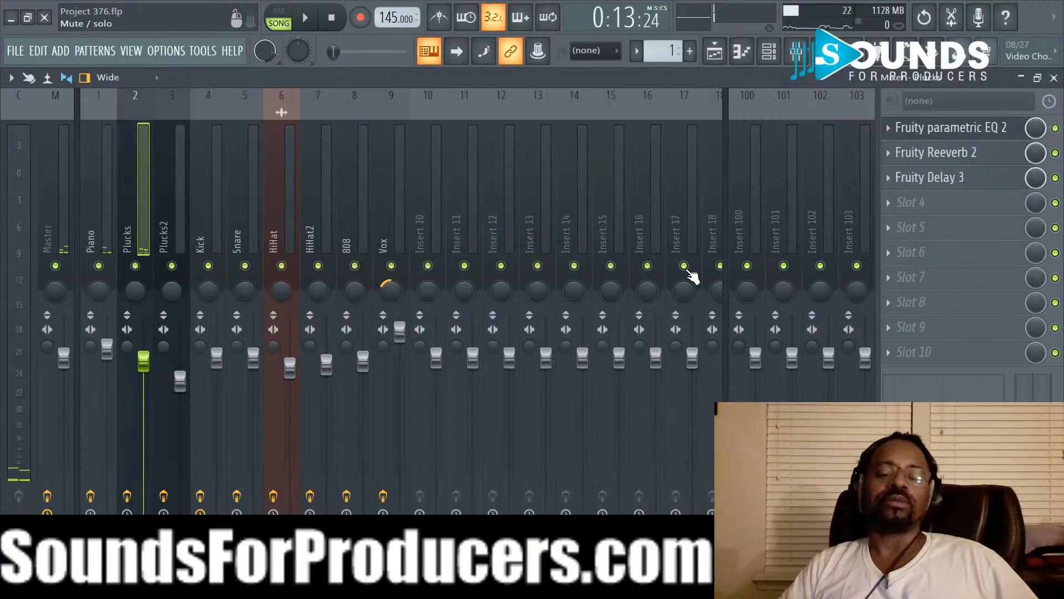
pyautogui.click(685, 267)
pyautogui.rightClick(685, 267)
pyautogui.rightClick(684, 267)
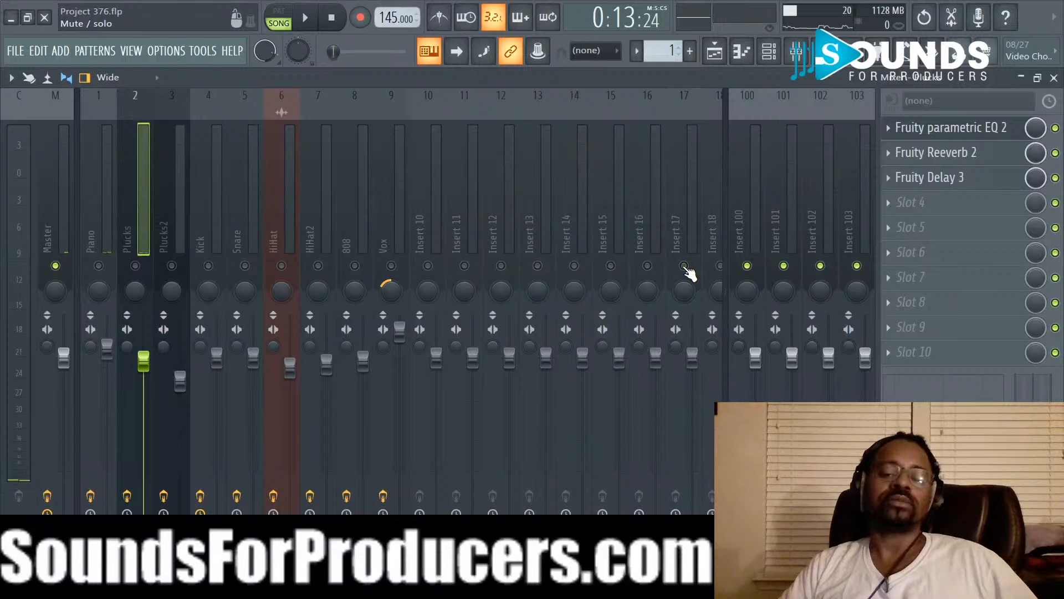
# Step: Unmute playlist Track 3, play it with Tracks 1 and 2 from bar 9, and check the mixer levels
pyautogui.click(715, 51)
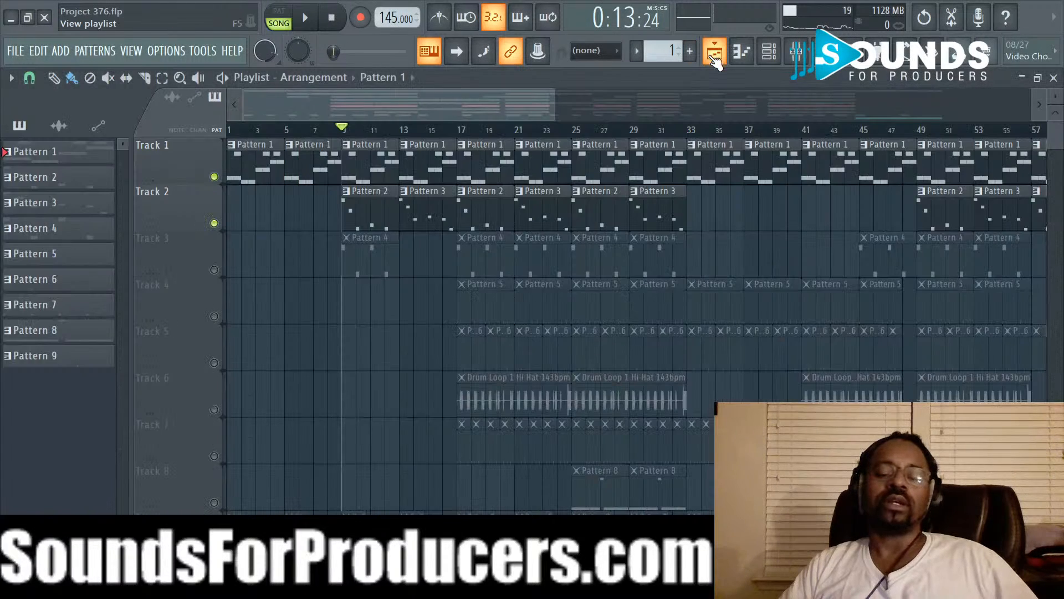
pyautogui.click(214, 270)
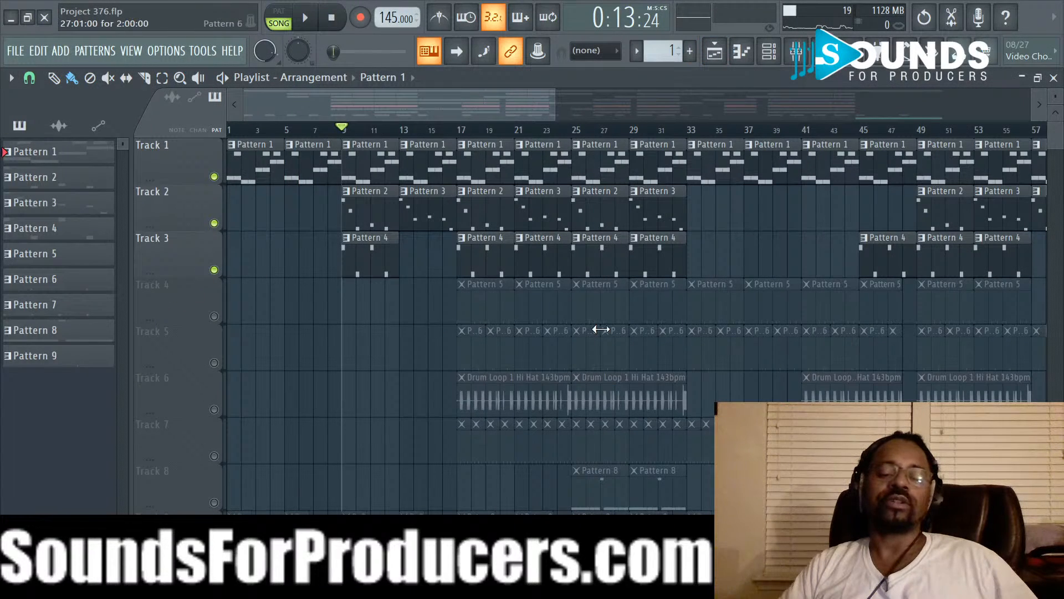
pyautogui.press('space')
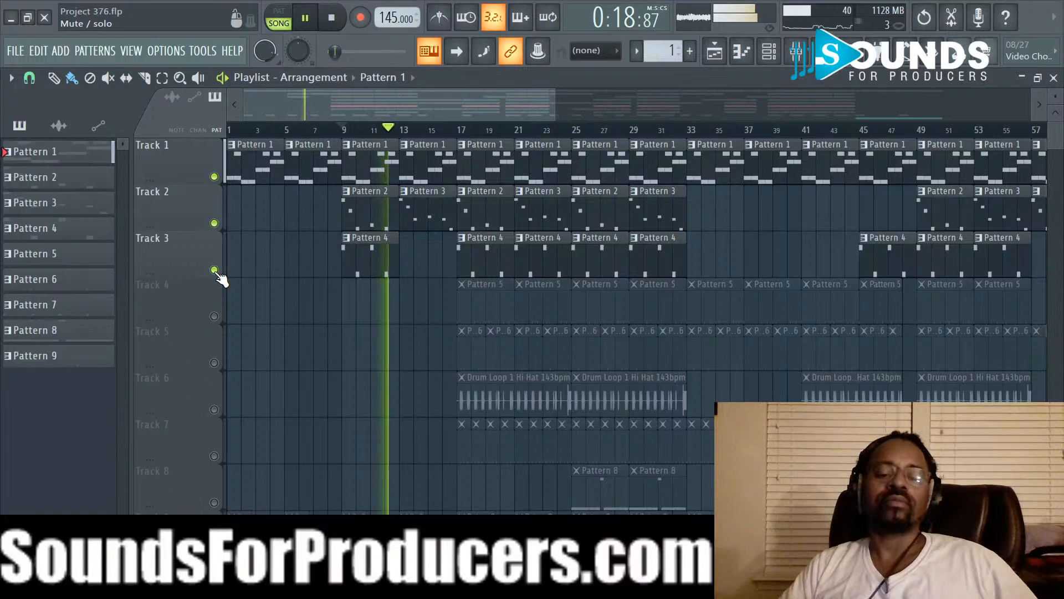
pyautogui.click(796, 52)
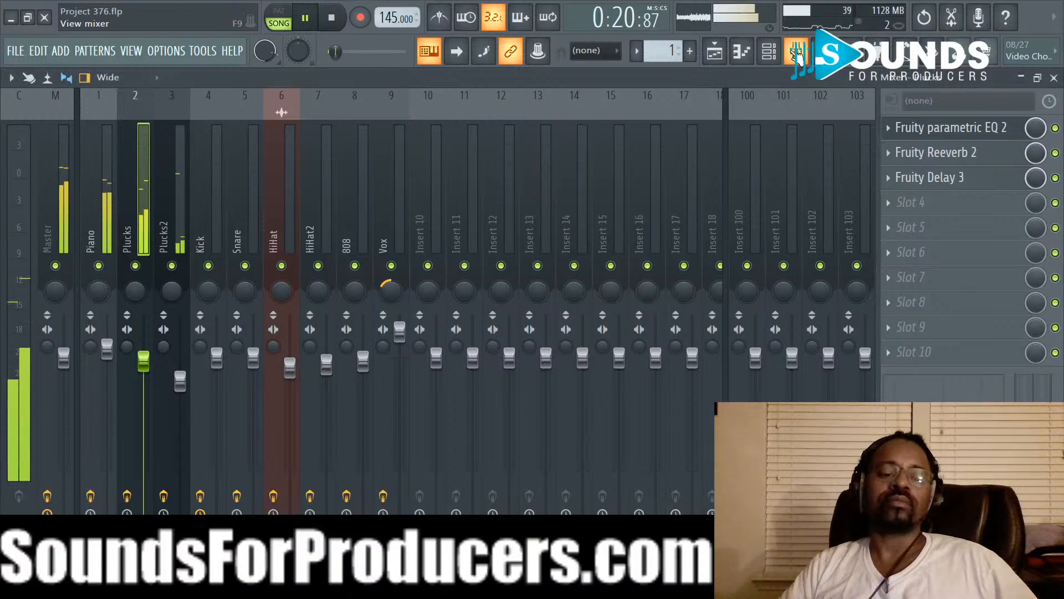
# Step: Stop playback, examine the preset of the reFX Nexus #2 channel feeding Plucks2, and close the plugin
pyautogui.click(769, 51)
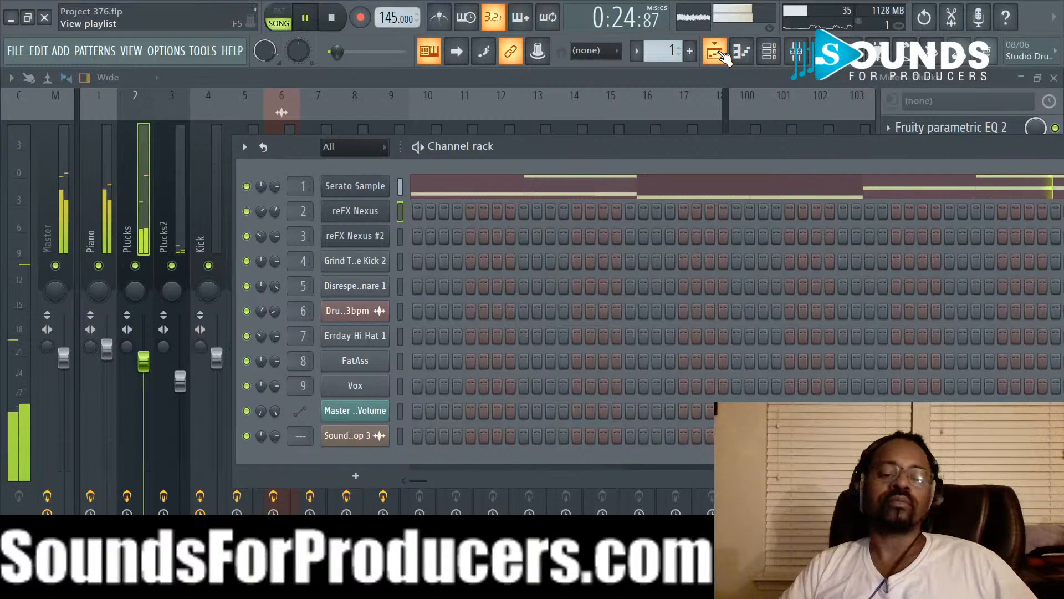
pyautogui.press('space')
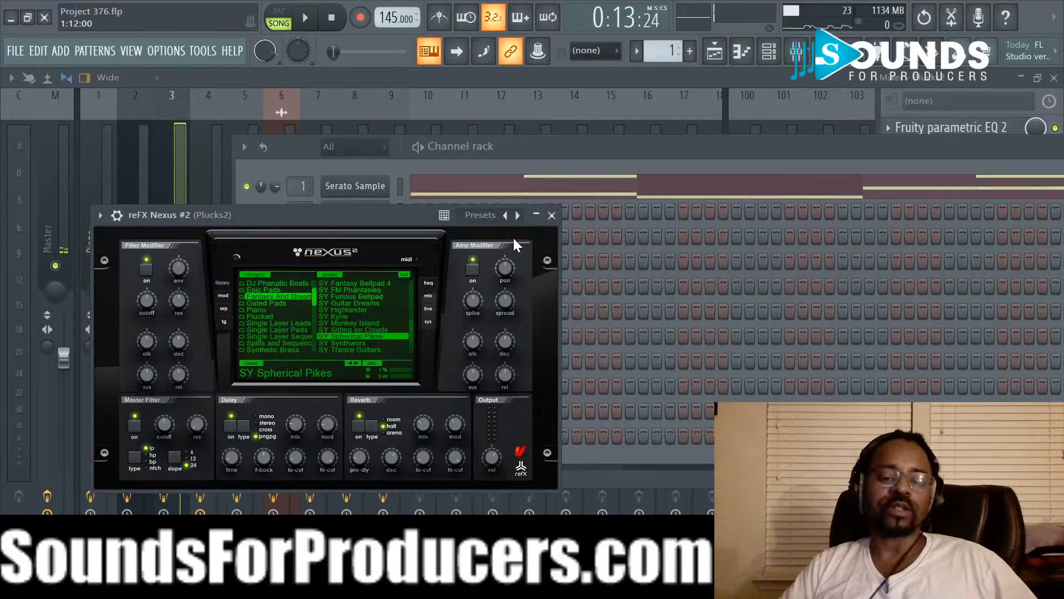
pyautogui.click(551, 215)
# Step: Solo playlist Track 3, play its Pattern 4 clip from bar 9, and stop playback
pyautogui.click(714, 51)
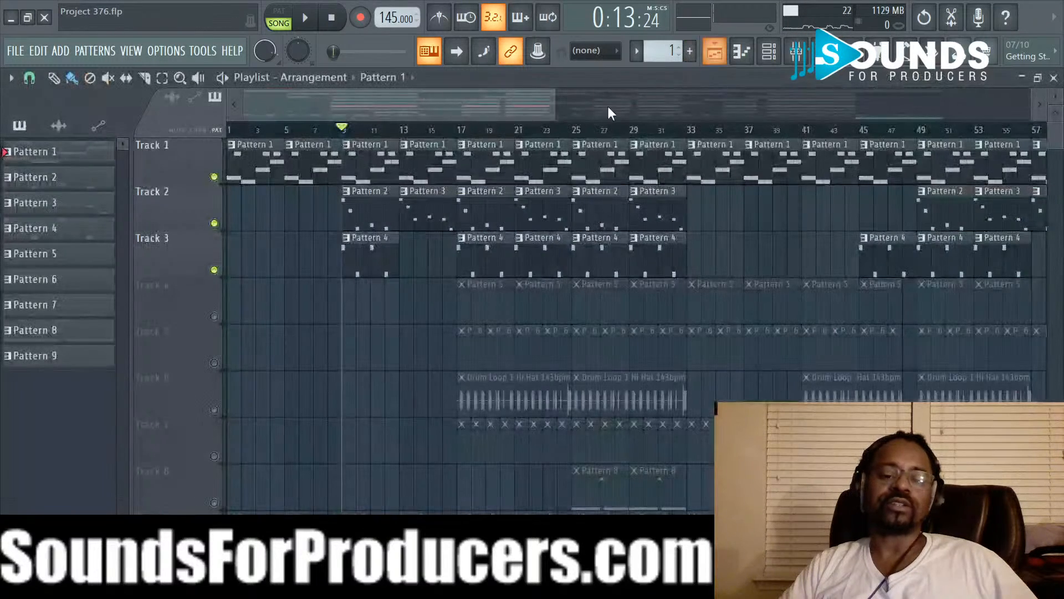
pyautogui.keyDown('ctrl'); pyautogui.click(214, 269); pyautogui.keyUp('ctrl')
pyautogui.press('space')
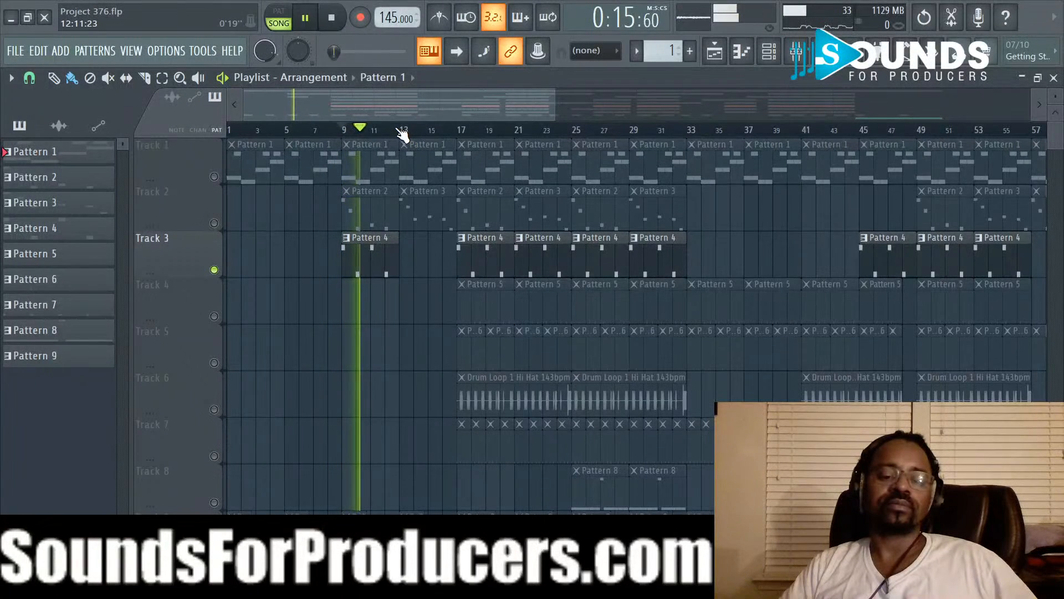
pyautogui.scroll(1, 399, 135)
pyautogui.moveTo(401, 105); pyautogui.dragTo(337, 102)
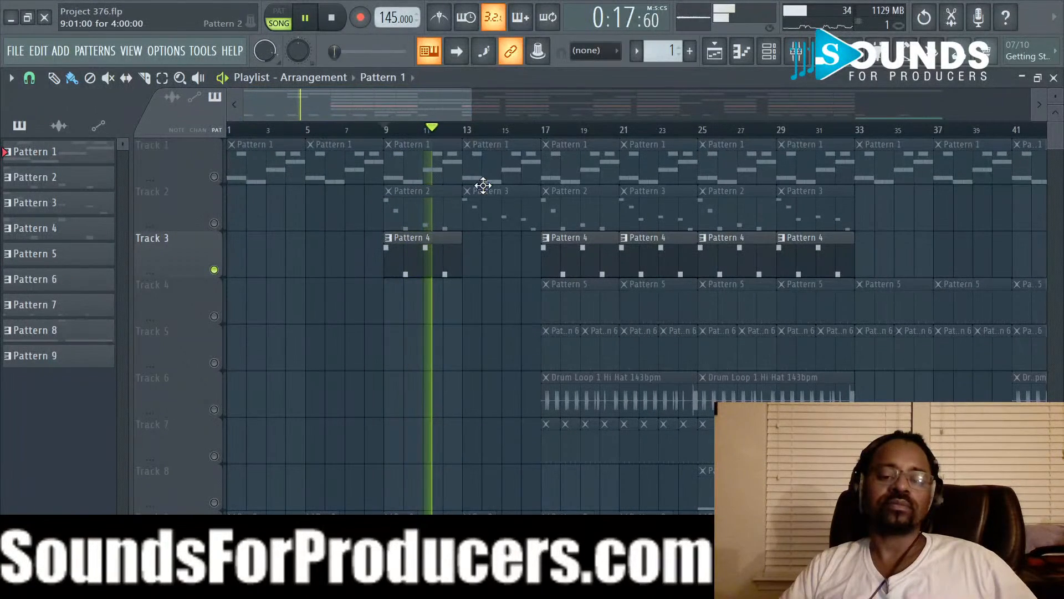
pyautogui.press('space')
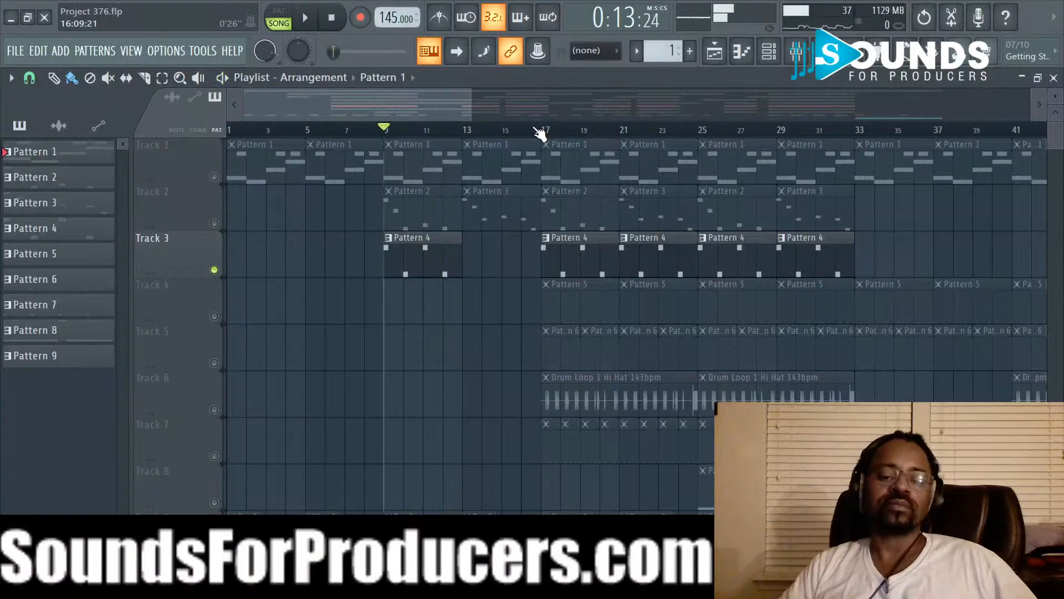
# Step: Bring playlist Tracks 1 and 2 back in with Track 3, play them from bar 17, and stop playback
pyautogui.click(544, 131)
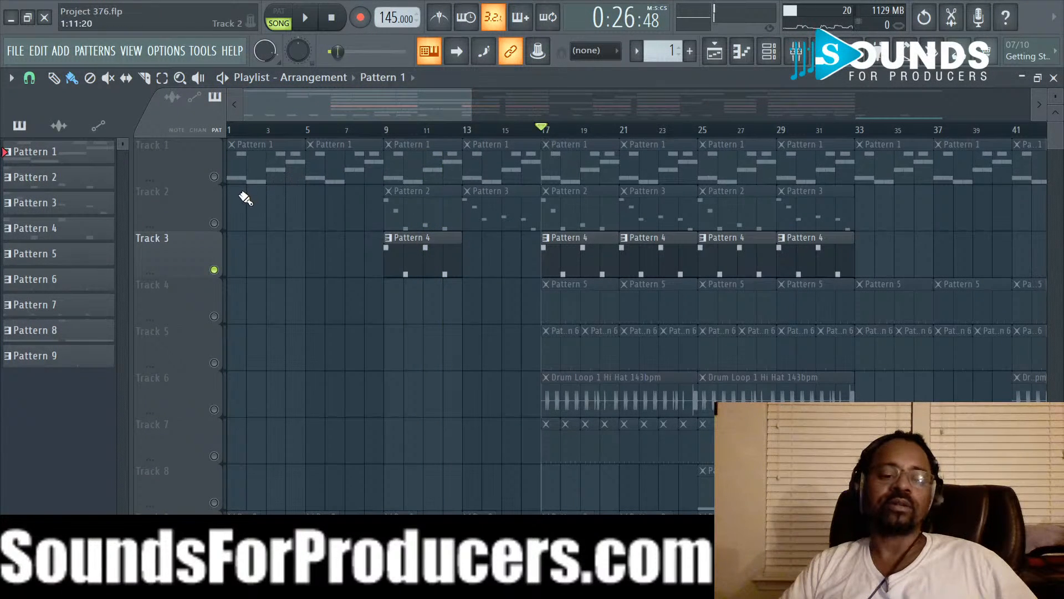
pyautogui.click(214, 177)
pyautogui.click(214, 223)
pyautogui.press('space')
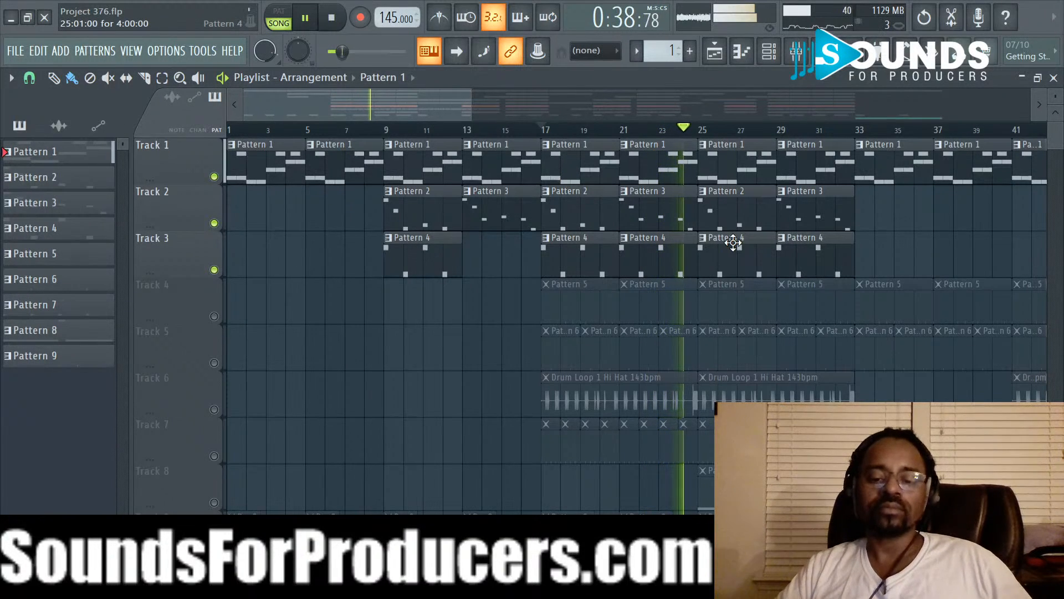
pyautogui.press('space')
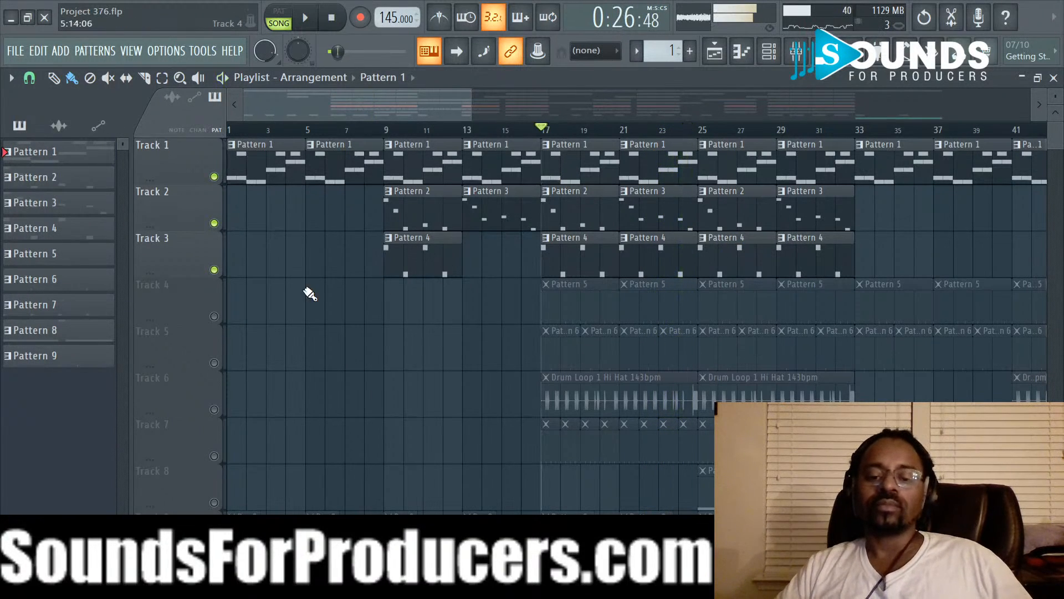
# Step: Unmute playlist Track 4, play it with Tracks 1 to 3 from bar 17, and check the mixer levels
pyautogui.click(215, 316)
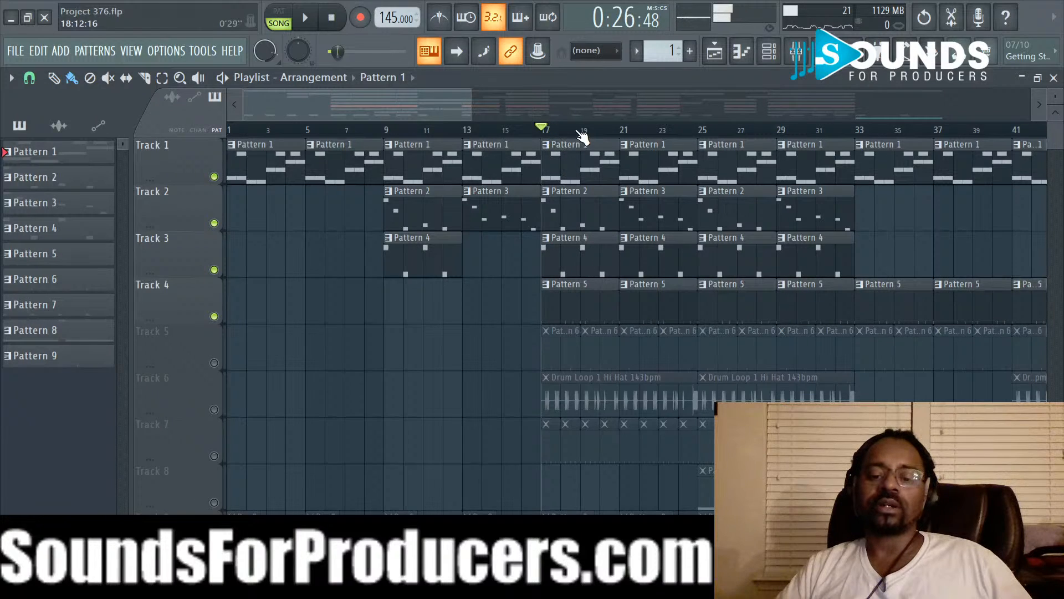
pyautogui.scroll(-2, 803, 240)
pyautogui.scroll(2, 796, 229)
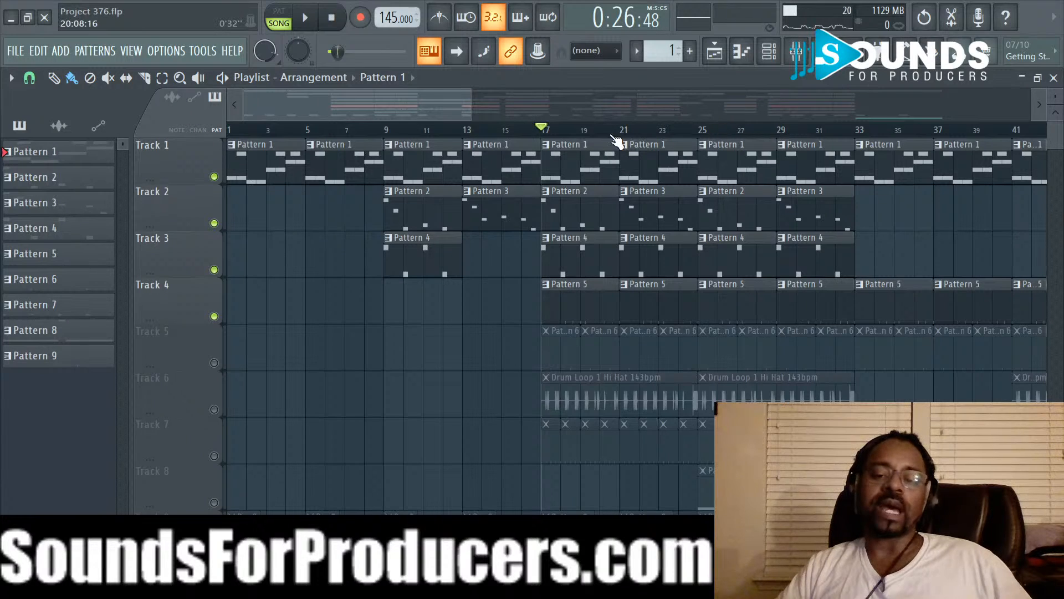
pyautogui.scroll(2, 617, 140)
pyautogui.press('space')
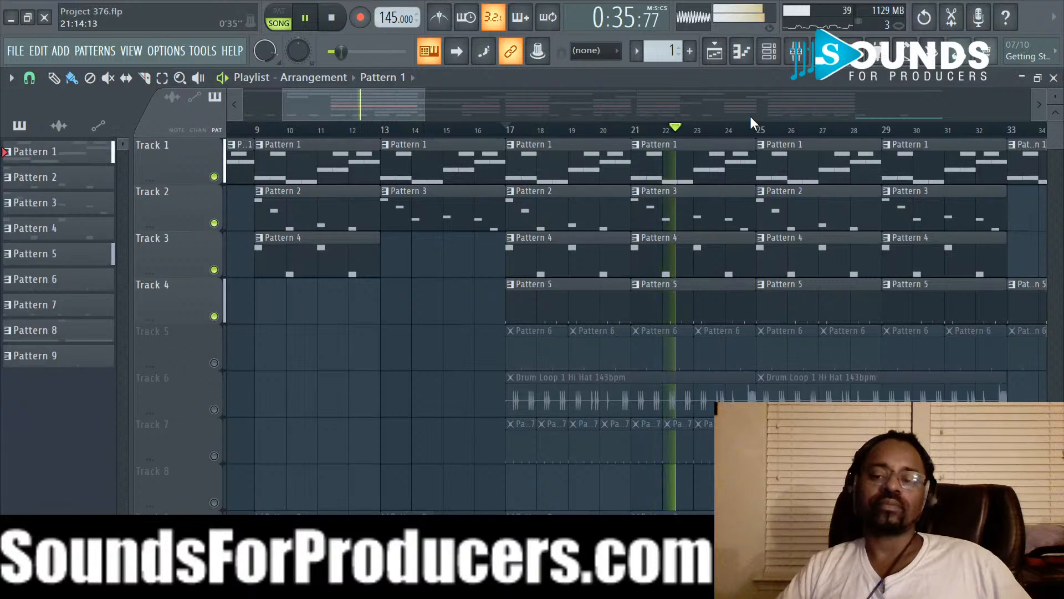
pyautogui.press('F9')
pyautogui.press('space')
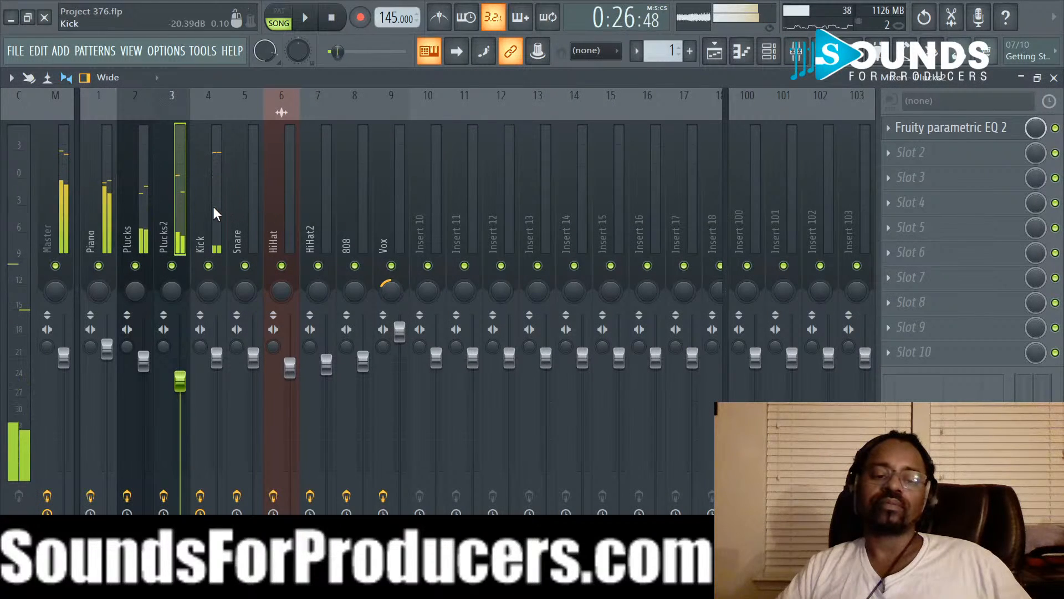
# Step: Inspect the Fruity parametric EQ 2 curve on the Kick mixer track and close the plugin
pyautogui.click(213, 207)
pyautogui.click(940, 123)
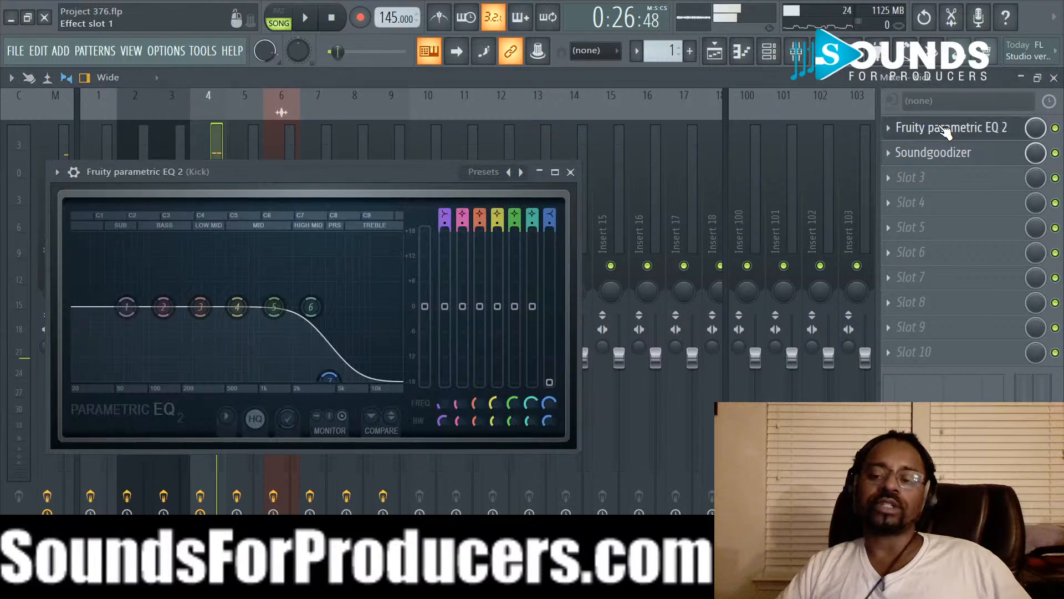
pyautogui.click(570, 172)
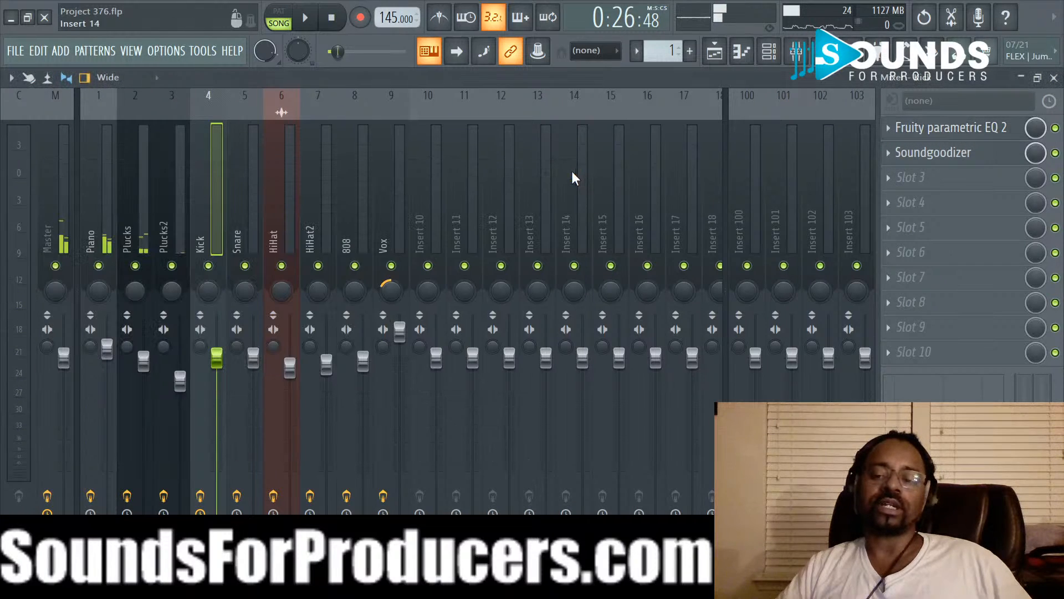
# Step: Show the channel rack and browser, and open the sample settings of the Grind Time Kick 2 channel
pyautogui.click(715, 55)
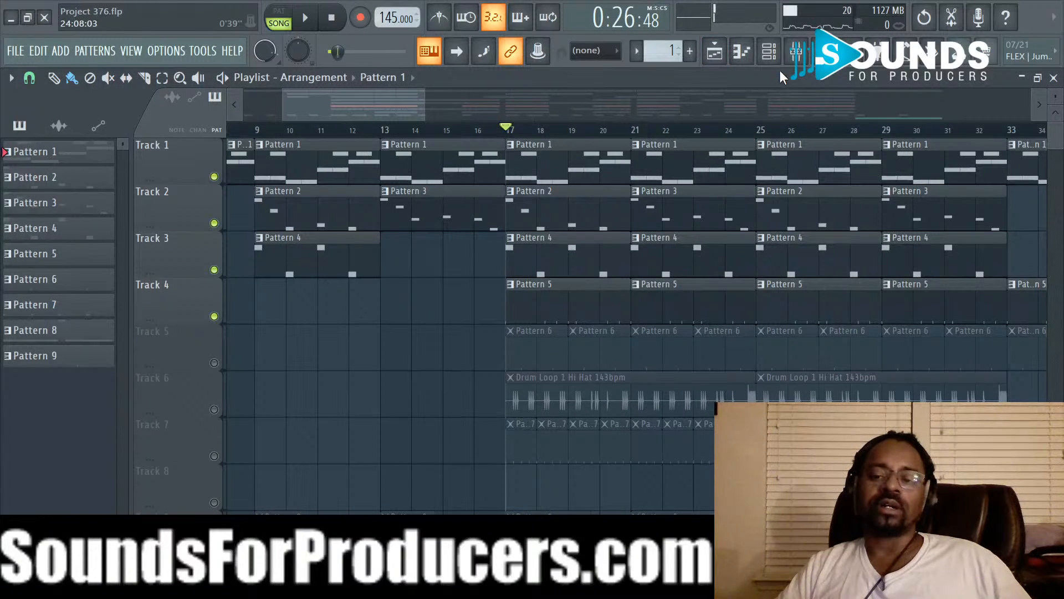
pyautogui.click(768, 51)
pyautogui.click(798, 53)
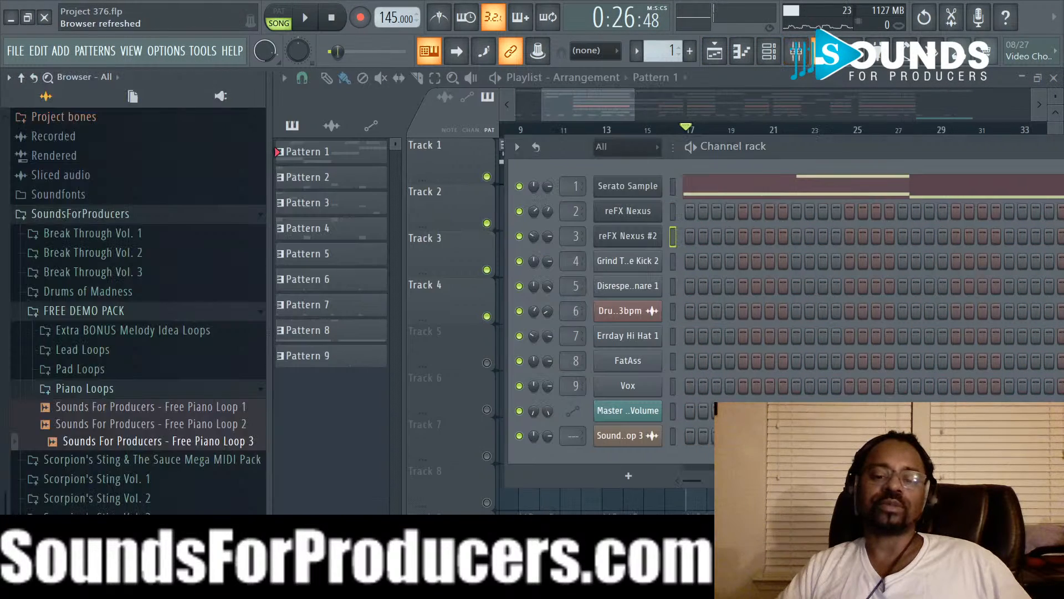
pyautogui.click(637, 261)
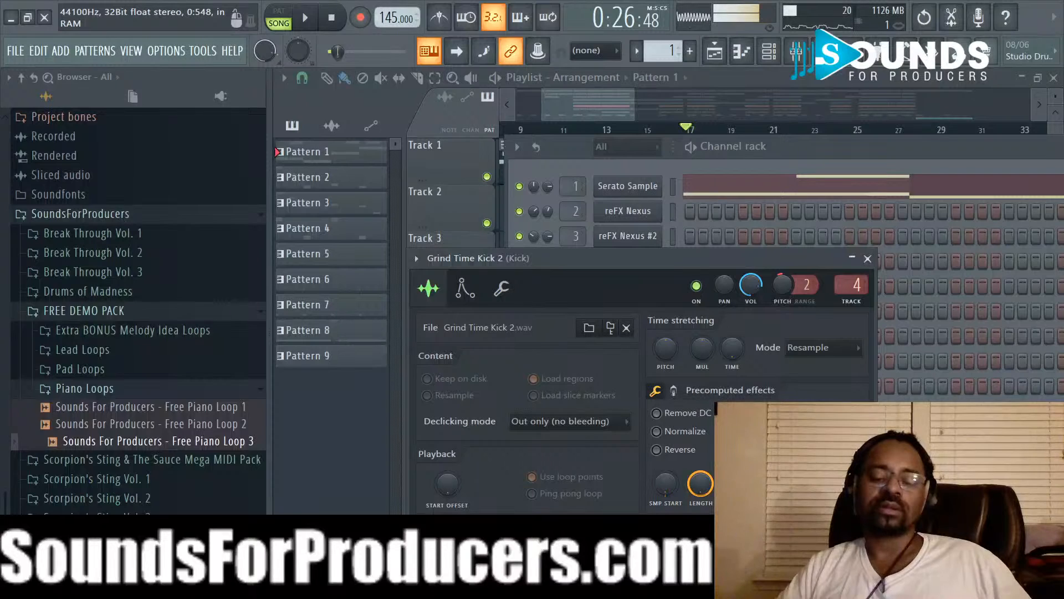
# Step: Trace the Grind Time Kick 2 sample through the Drums of Madness folders to Kicks, and return to the full playlist
pyautogui.moveTo(235, 457); pyautogui.dragTo(177, 440)
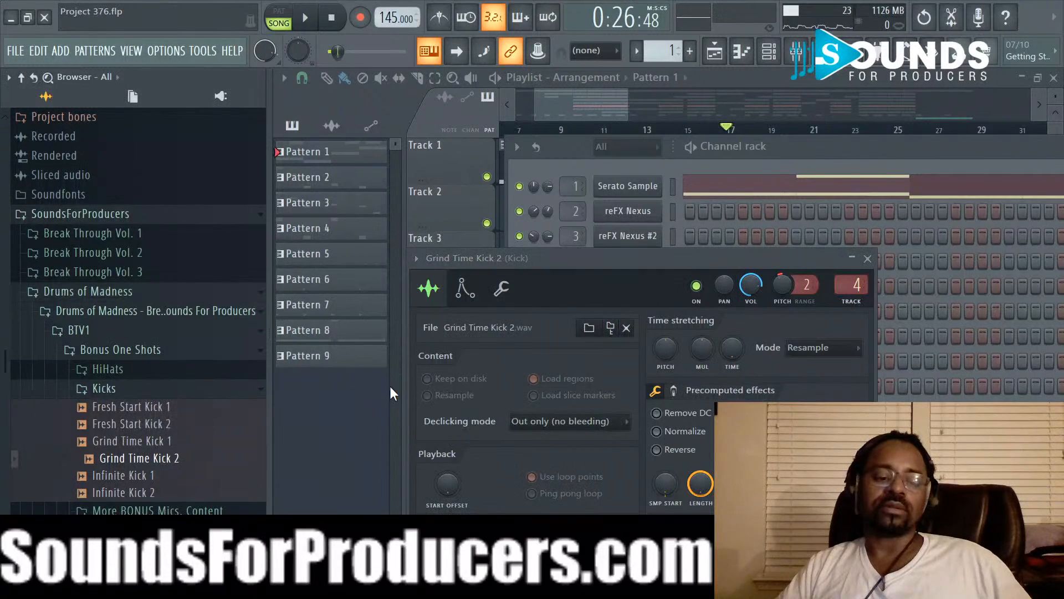
pyautogui.moveTo(389, 384); pyautogui.dragTo(126, 315)
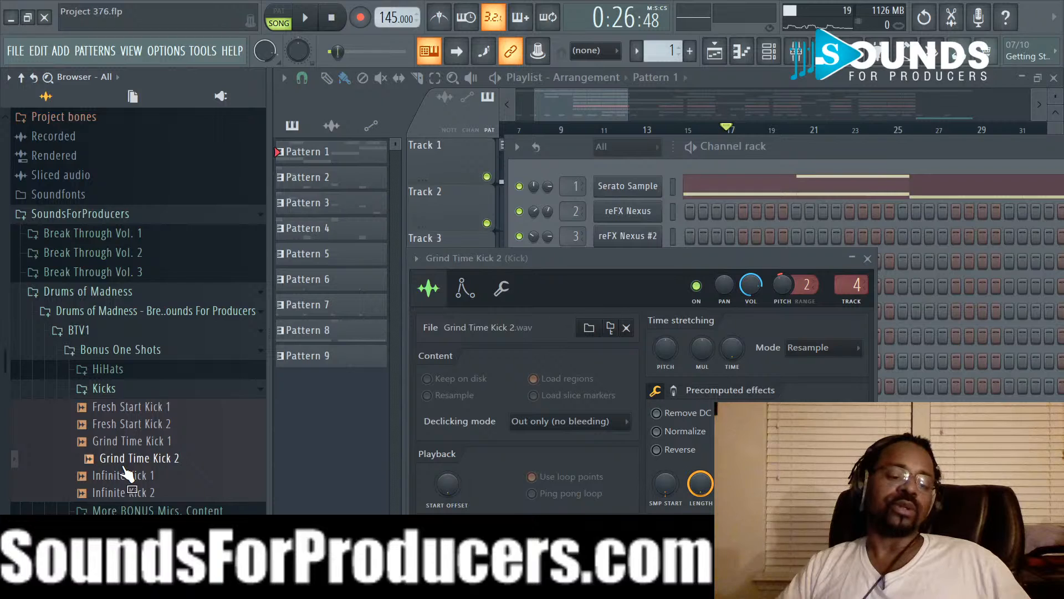
pyautogui.moveTo(90, 335)
pyautogui.mouseDown()
pyautogui.moveTo(75, 229)
pyautogui.moveTo(87, 347)
pyautogui.mouseUp()
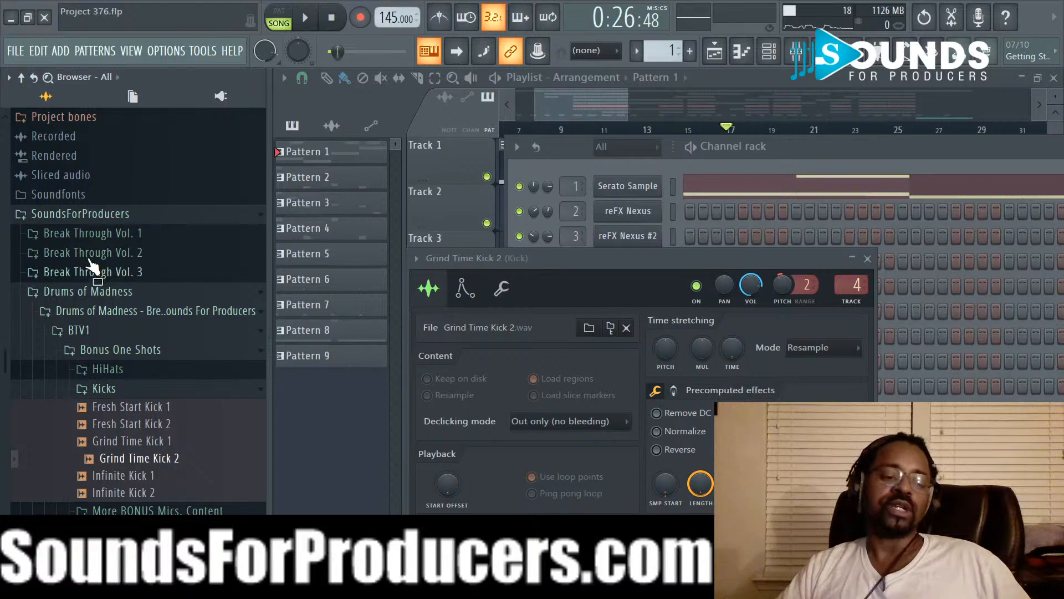
pyautogui.moveTo(90, 267)
pyautogui.mouseDown()
pyautogui.moveTo(111, 233)
pyautogui.moveTo(117, 248)
pyautogui.moveTo(101, 280)
pyautogui.mouseUp()
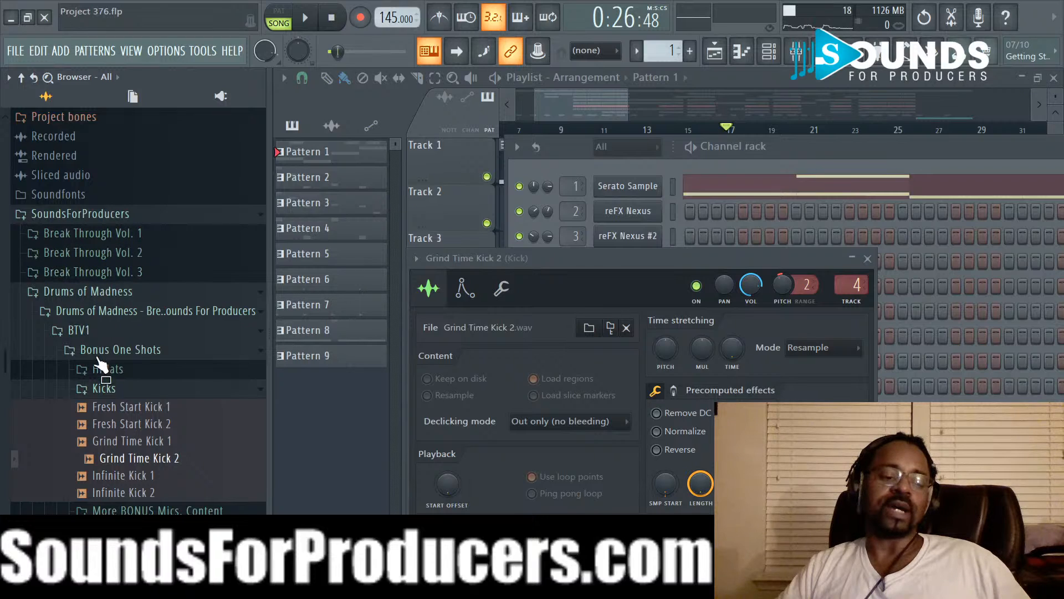
pyautogui.moveTo(100, 366); pyautogui.dragTo(92, 297)
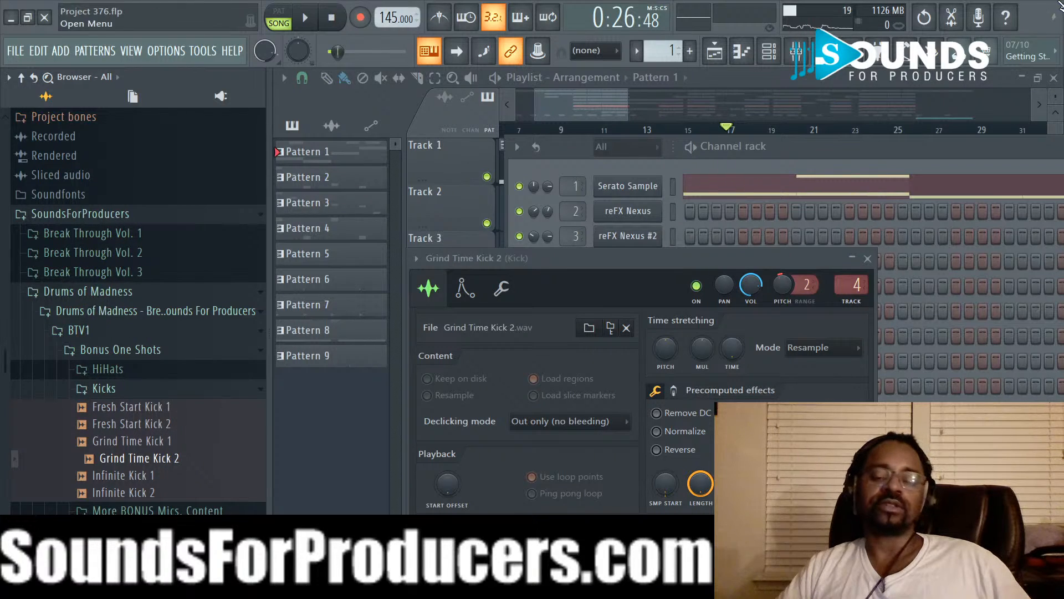
pyautogui.click(868, 259)
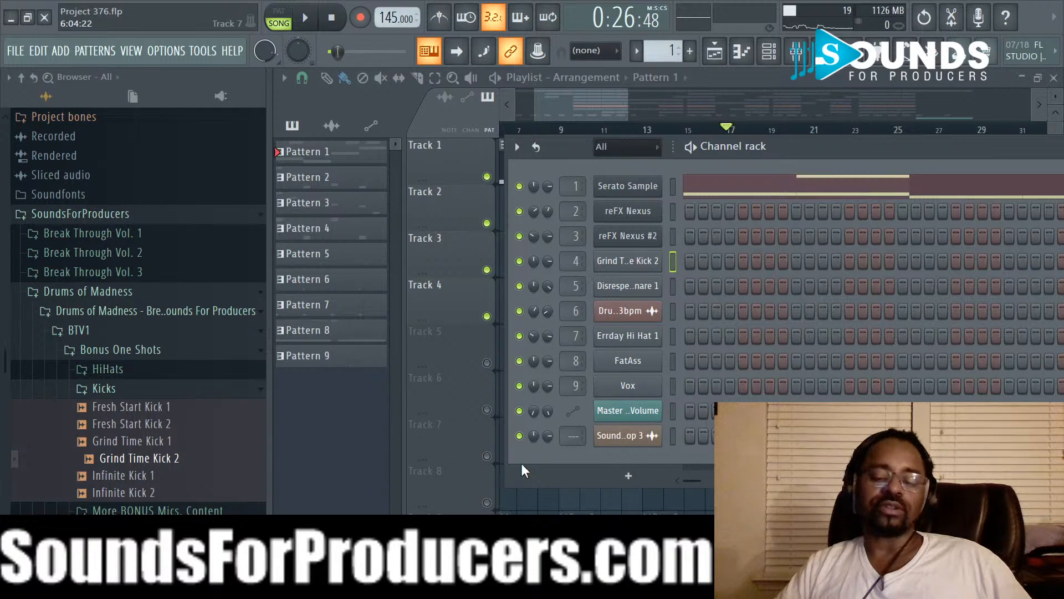
pyautogui.press('F6')
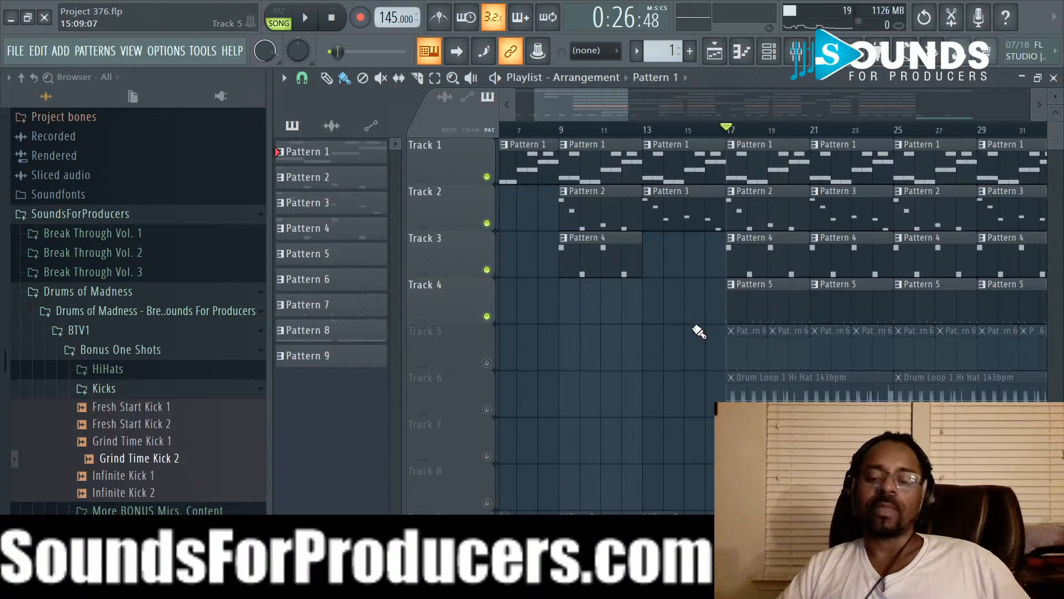
pyautogui.click(809, 79)
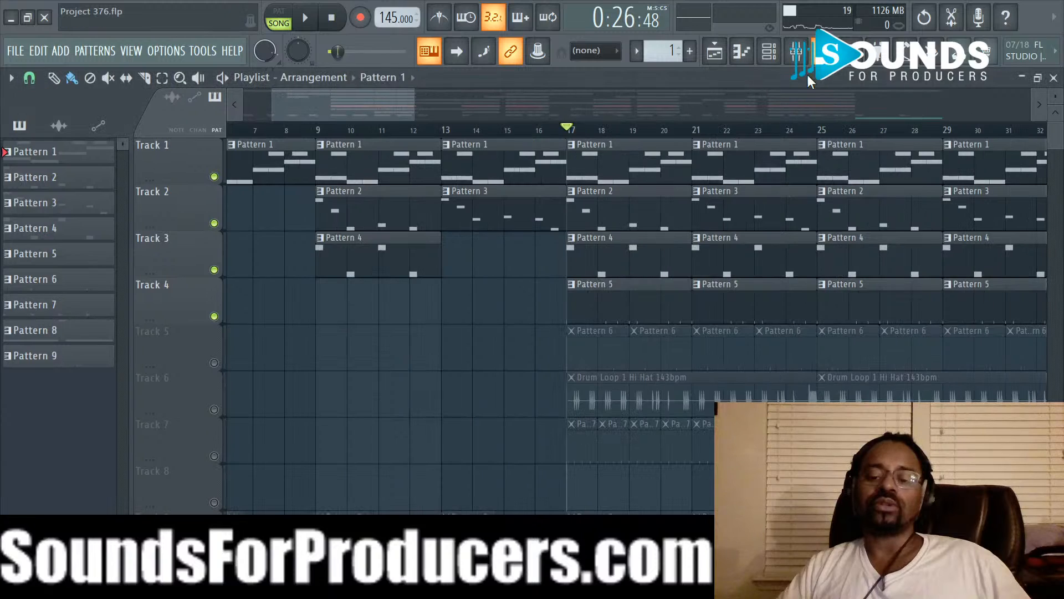
# Step: Unmute playlist Track 5 and play it with Tracks 1 to 4 from bar 17, showing the channel rack and browser
pyautogui.click(214, 362)
pyautogui.press('space')
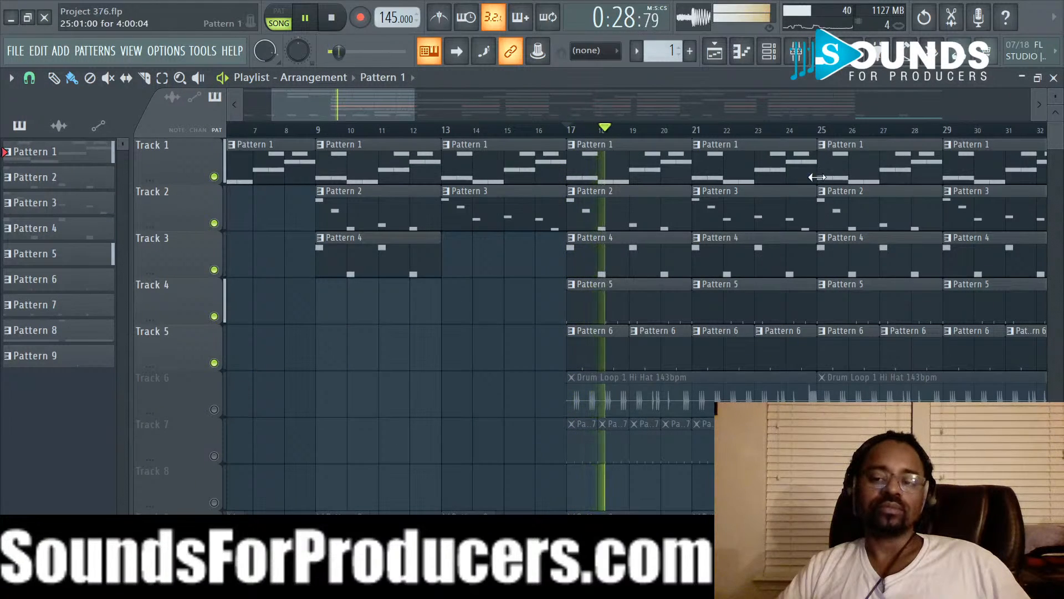
pyautogui.click(778, 60)
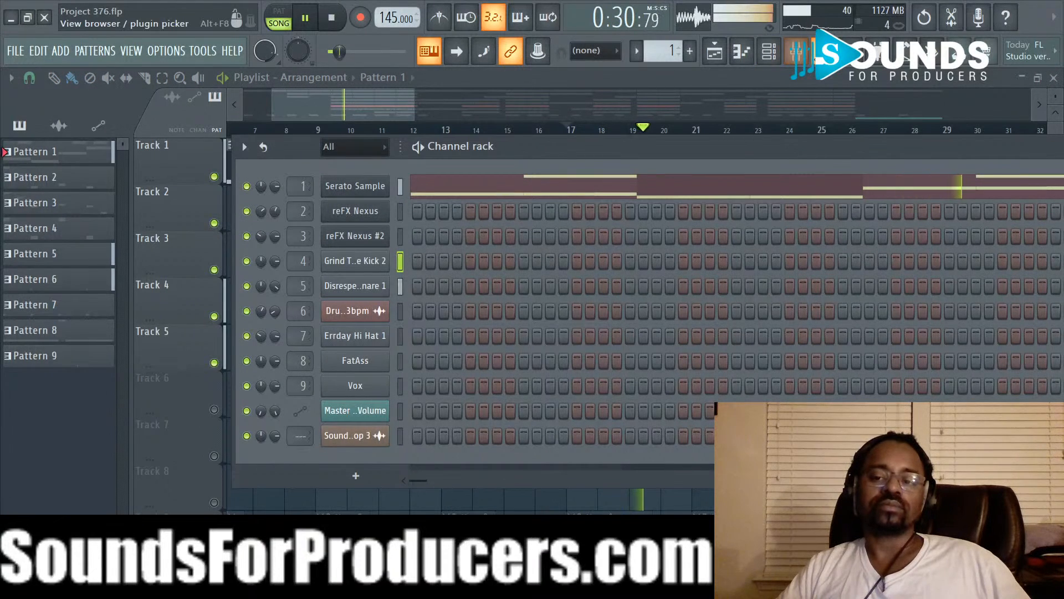
pyautogui.click(820, 53)
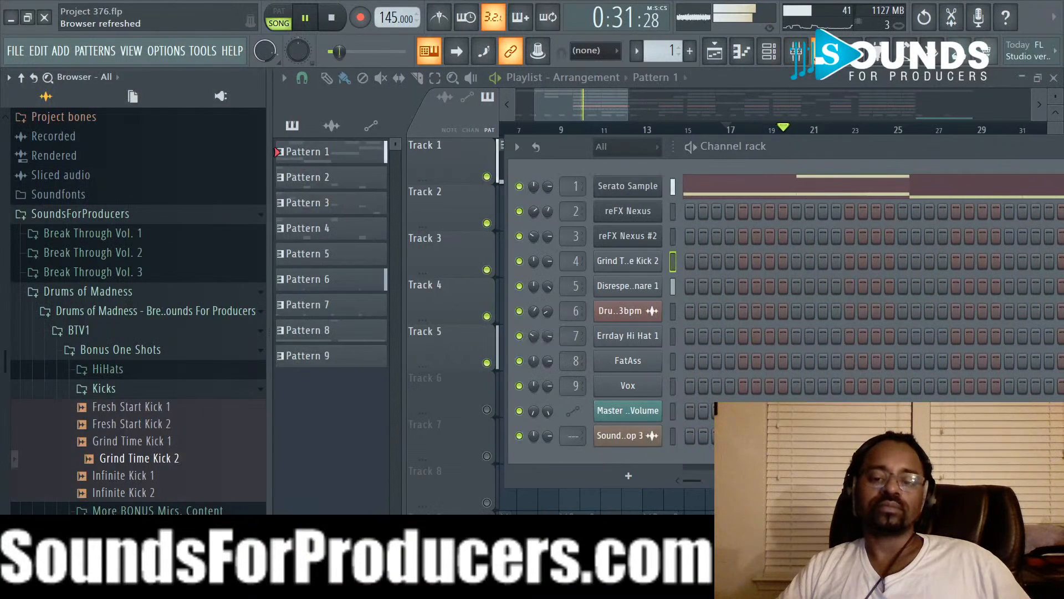
# Step: Examine the Disrespect Snare 1 channel and the SSV1 Bonus One Shots folders in Drums of Madness, and return to the playlist
pyautogui.click(643, 288)
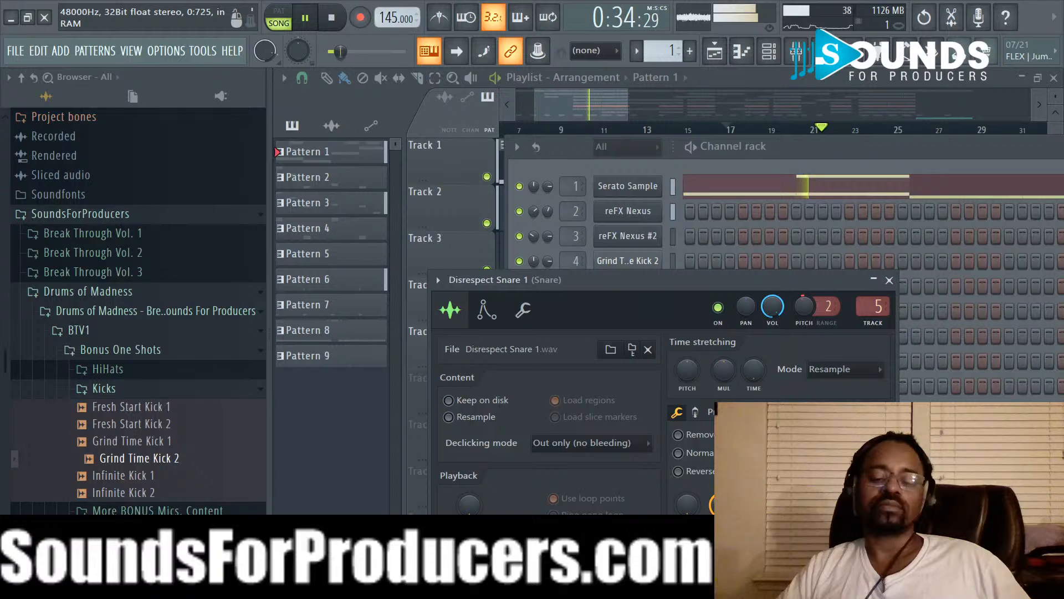
pyautogui.press('space')
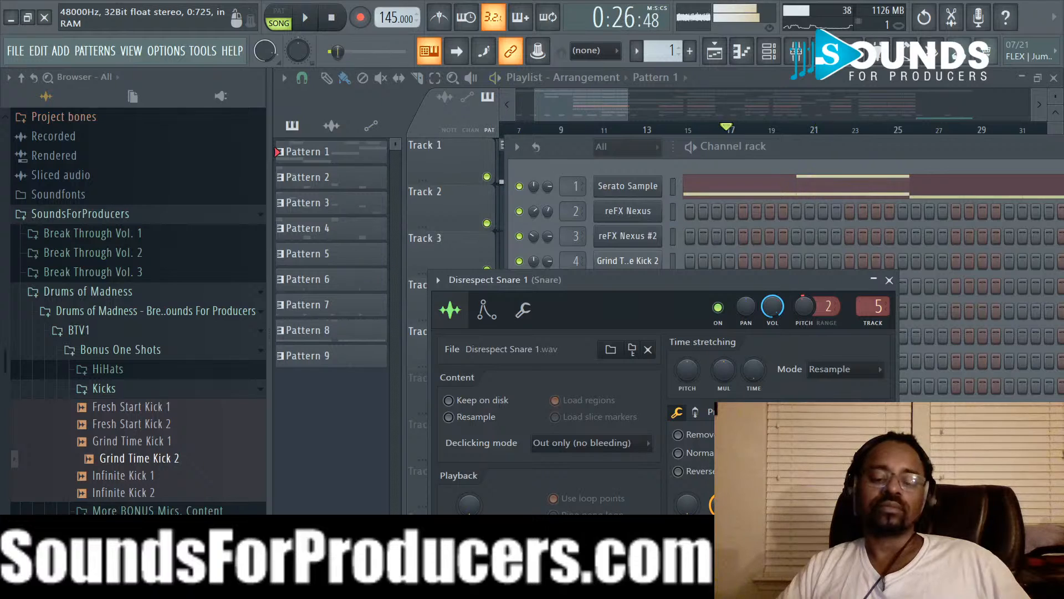
pyautogui.moveTo(555, 557); pyautogui.dragTo(165, 379)
pyautogui.moveTo(137, 472); pyautogui.dragTo(136, 352)
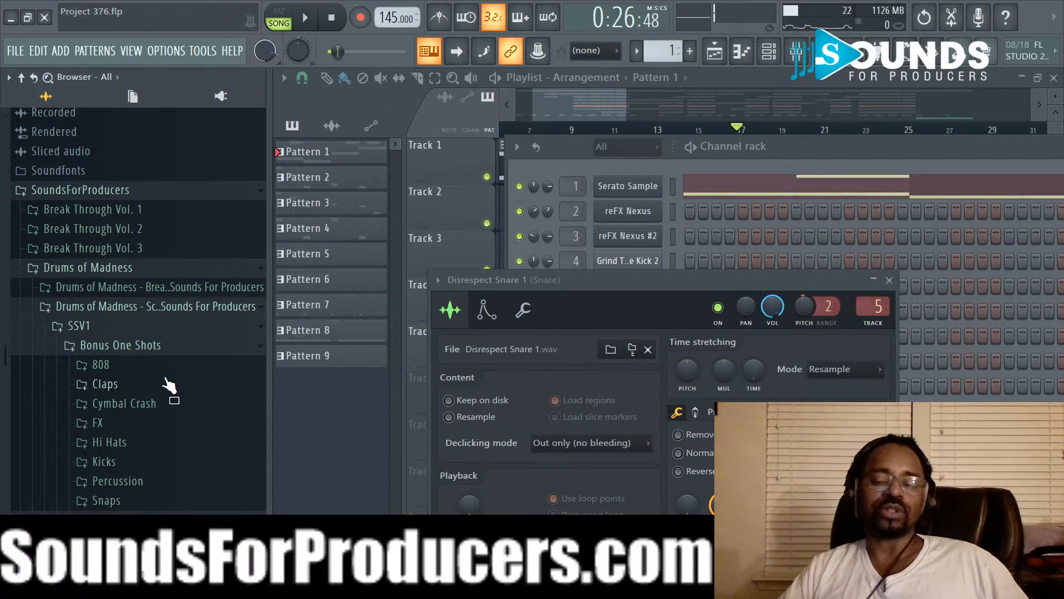
pyautogui.moveTo(169, 385); pyautogui.dragTo(169, 385)
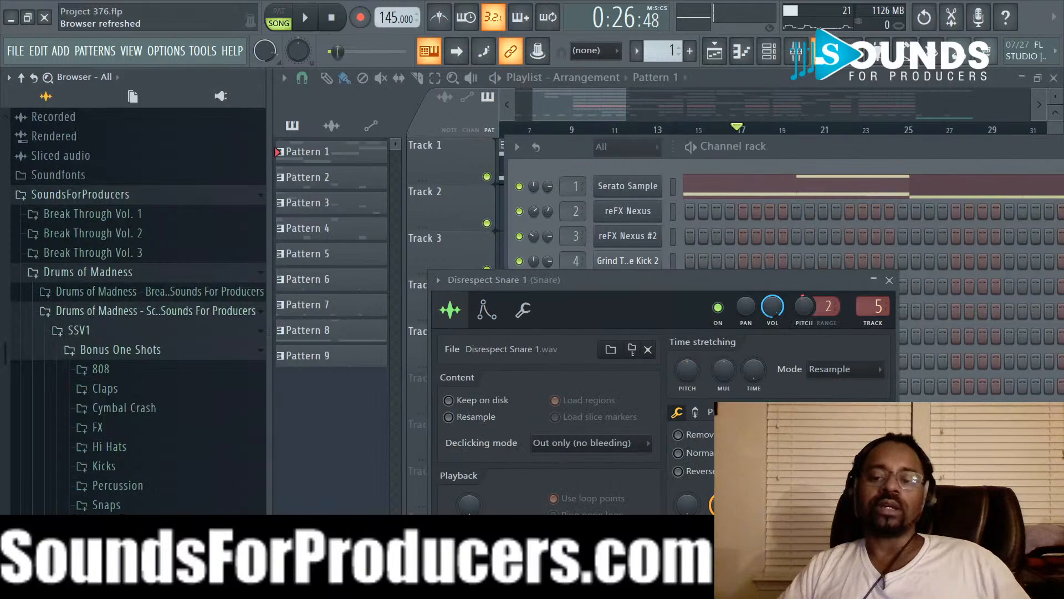
pyautogui.click(823, 51)
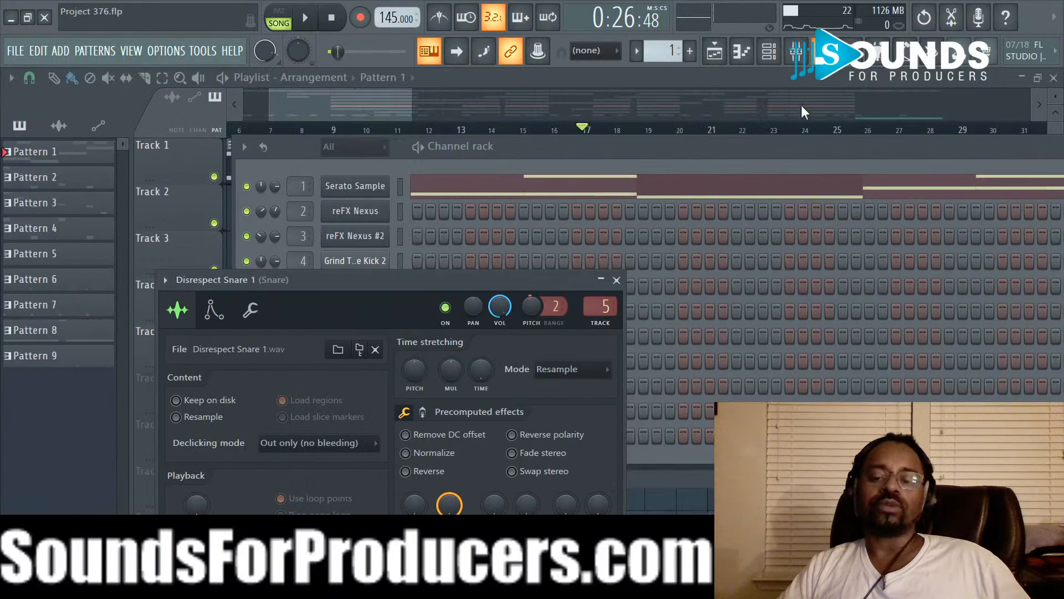
pyautogui.click(690, 506)
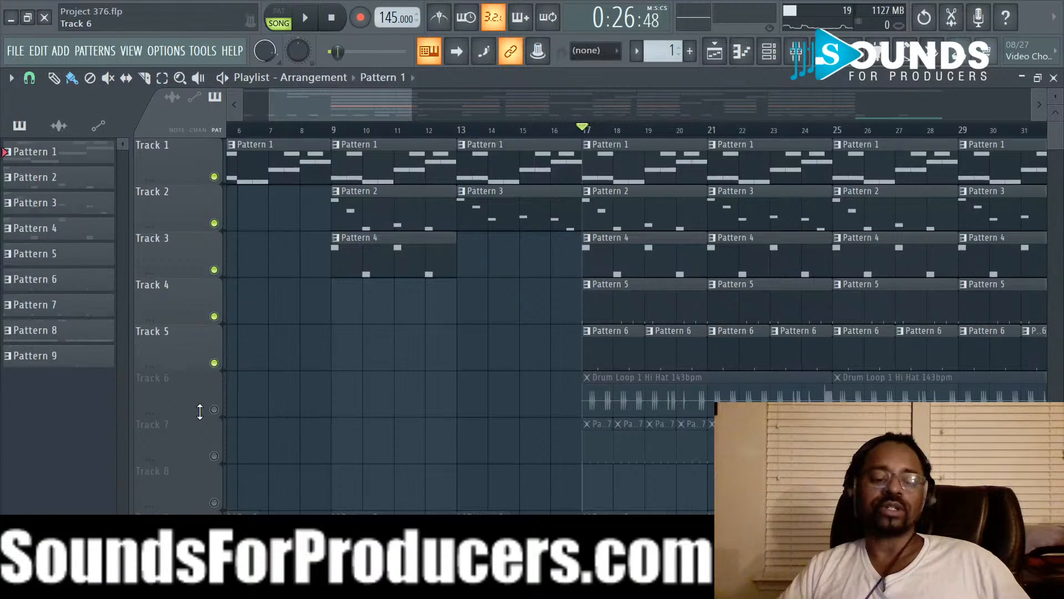
# Step: Unmute playlist Track 6 with its Drum Loop 1 Hi Hat clips and play it with Tracks 1 to 5 from bar 17
pyautogui.click(214, 410)
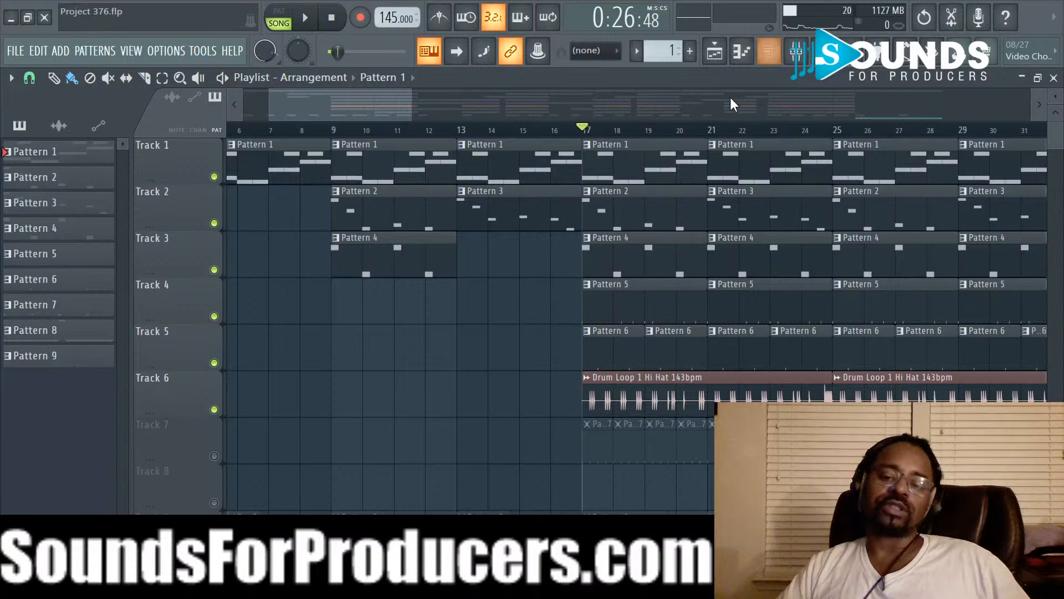
pyautogui.scroll(-3, 714, 131)
pyautogui.press('space')
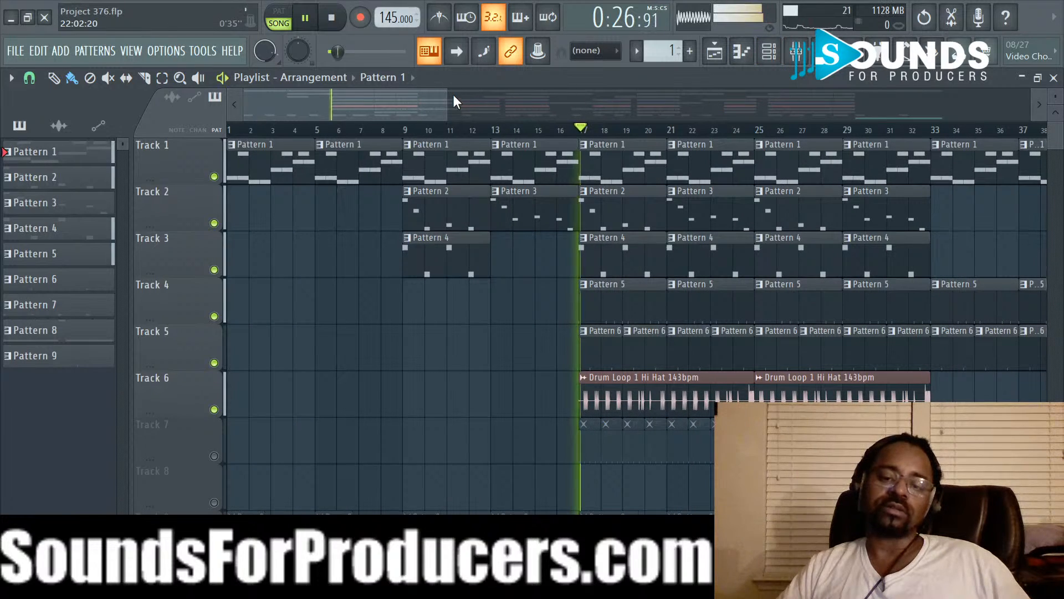
pyautogui.moveTo(433, 104); pyautogui.dragTo(481, 102)
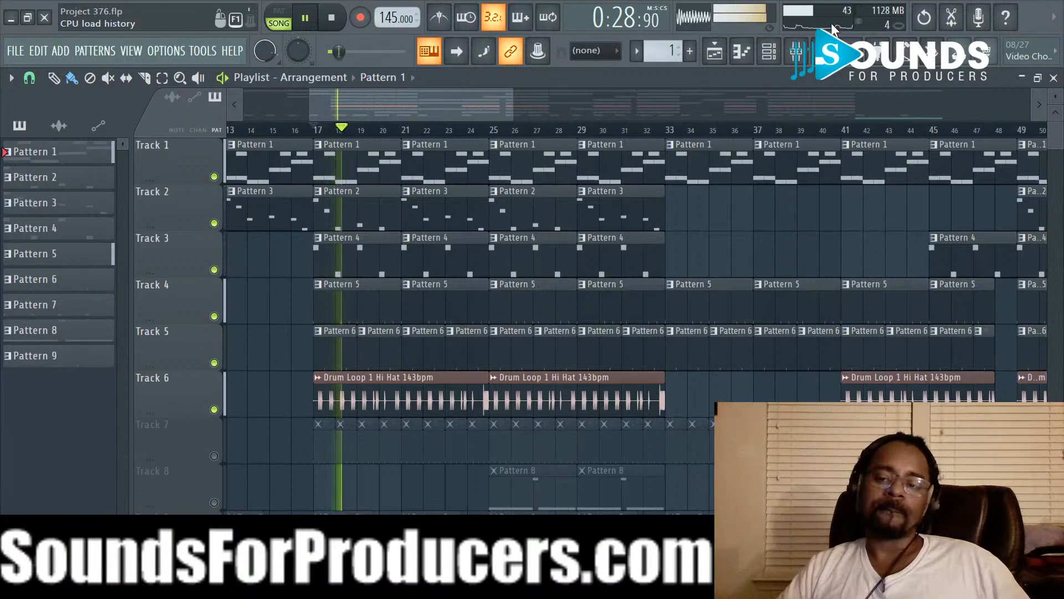
# Step: Inspect the HiHat mixer track's Fruity parametric EQ 2 curve during playback and close the plugin
pyautogui.press('F9')
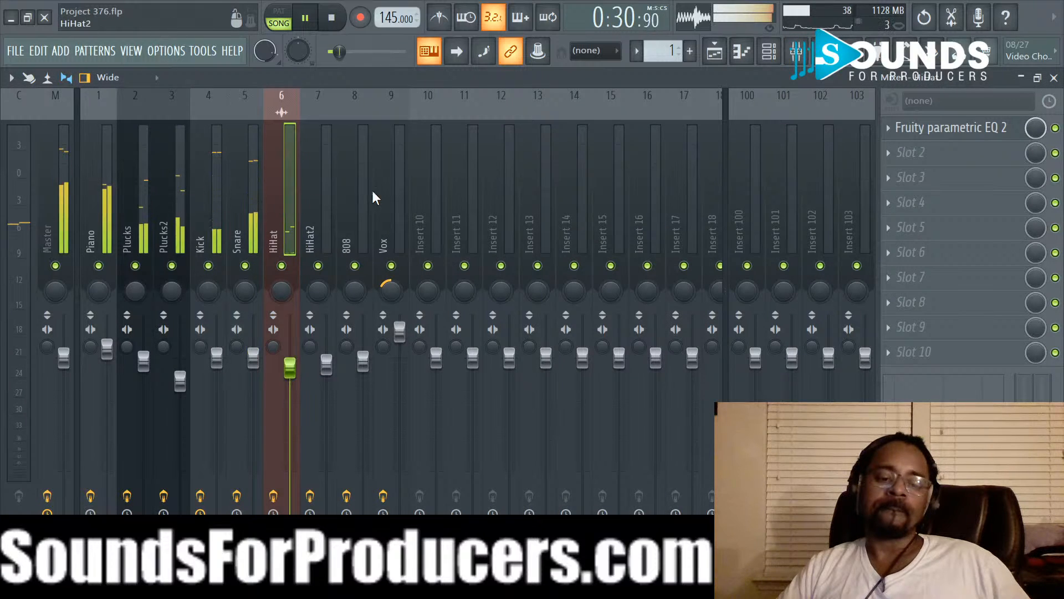
pyautogui.click(942, 128)
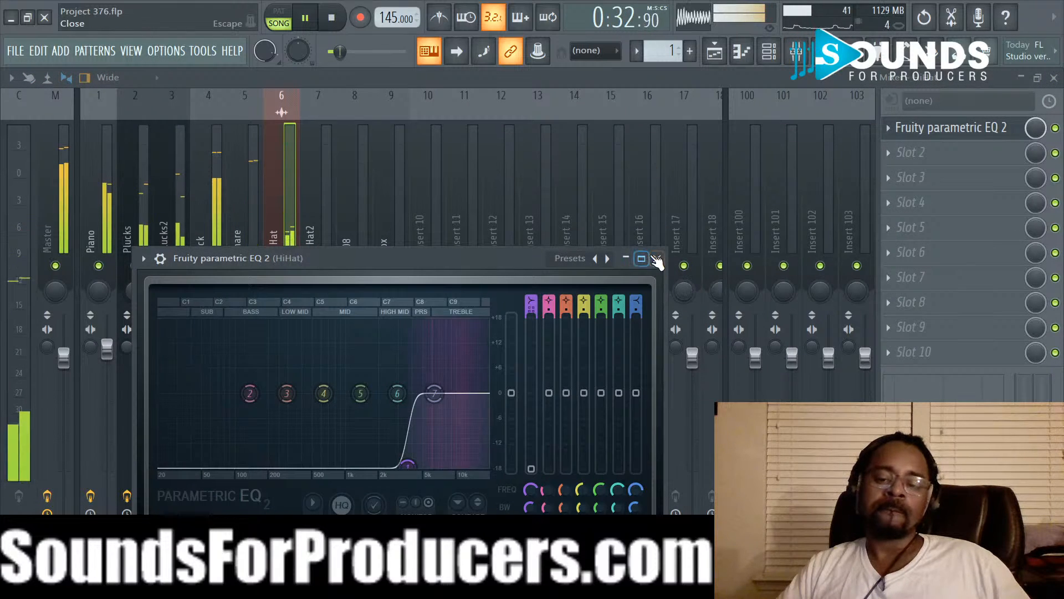
pyautogui.click(657, 259)
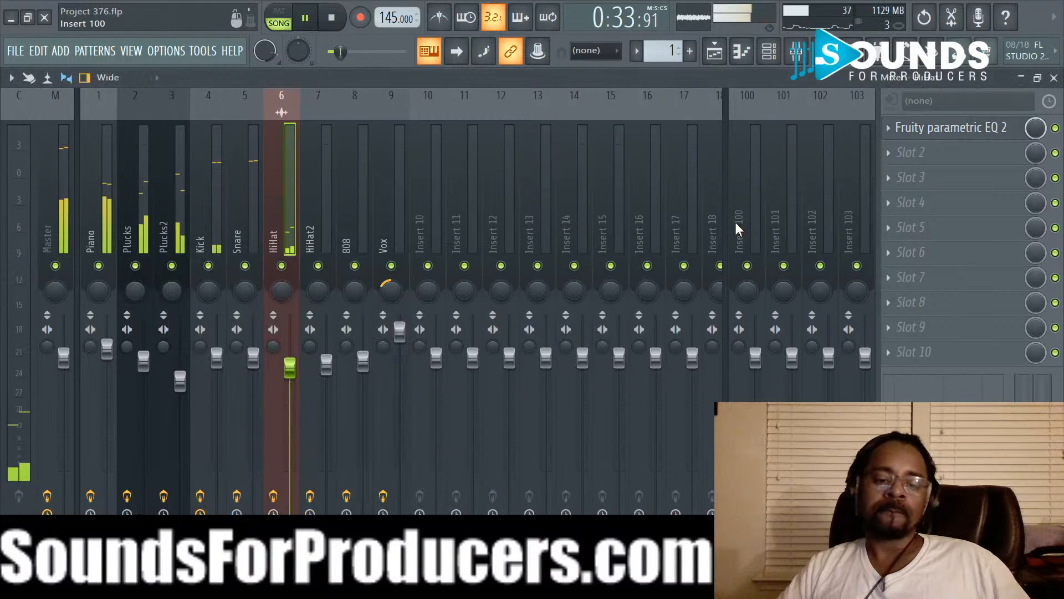
# Step: Return from the mixer to the playlist and stop the playback
pyautogui.click(715, 48)
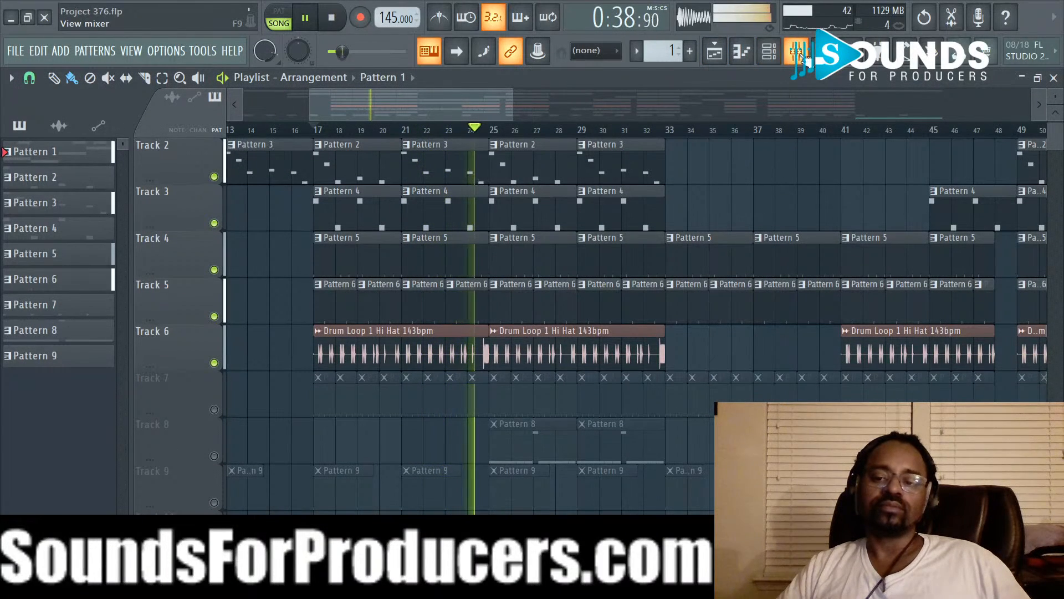
pyautogui.press('space')
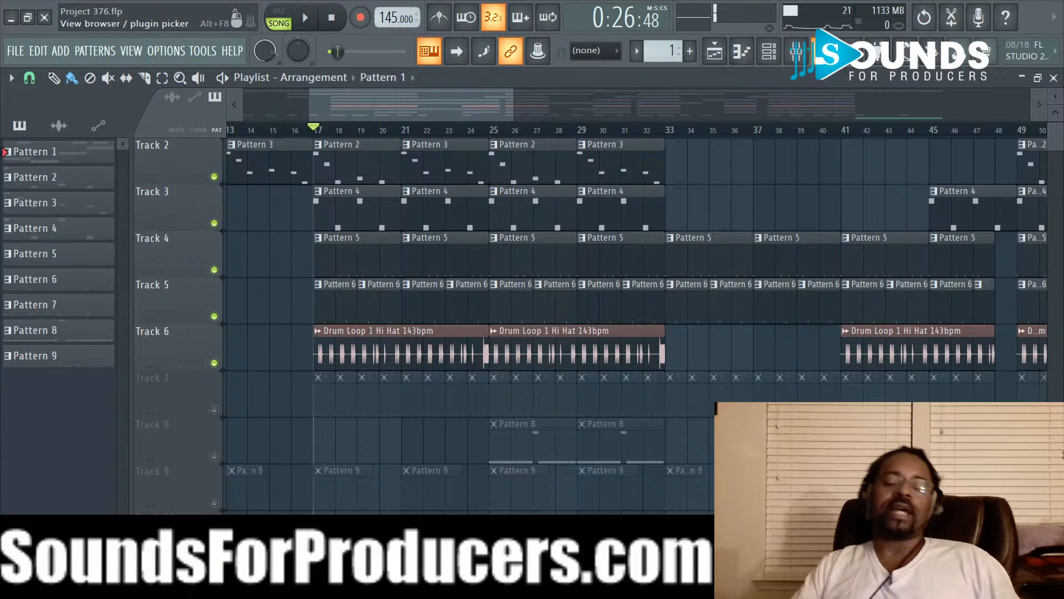
pyautogui.click(798, 53)
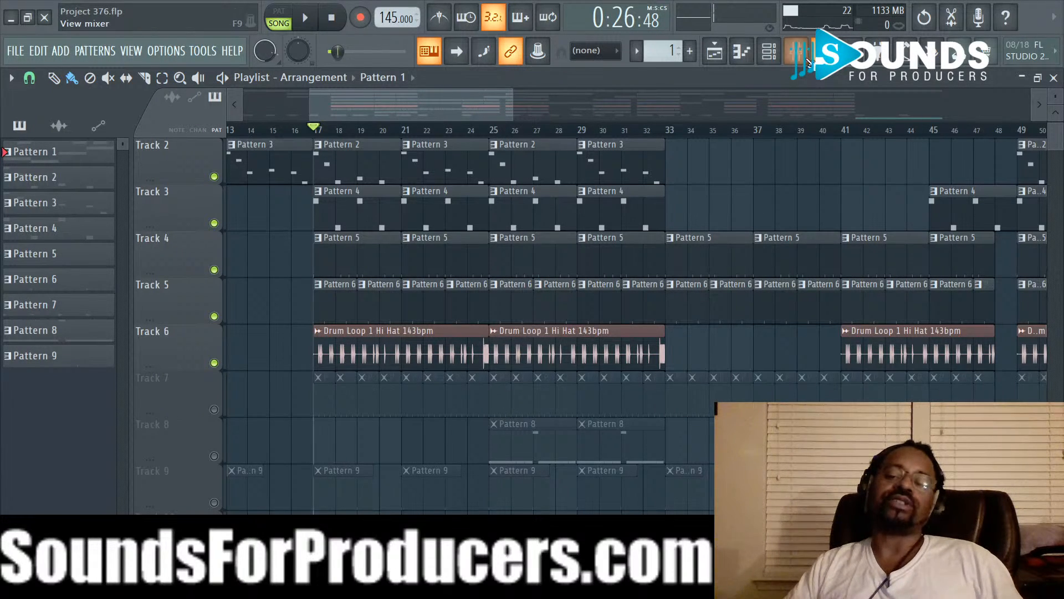
pyautogui.click(807, 59)
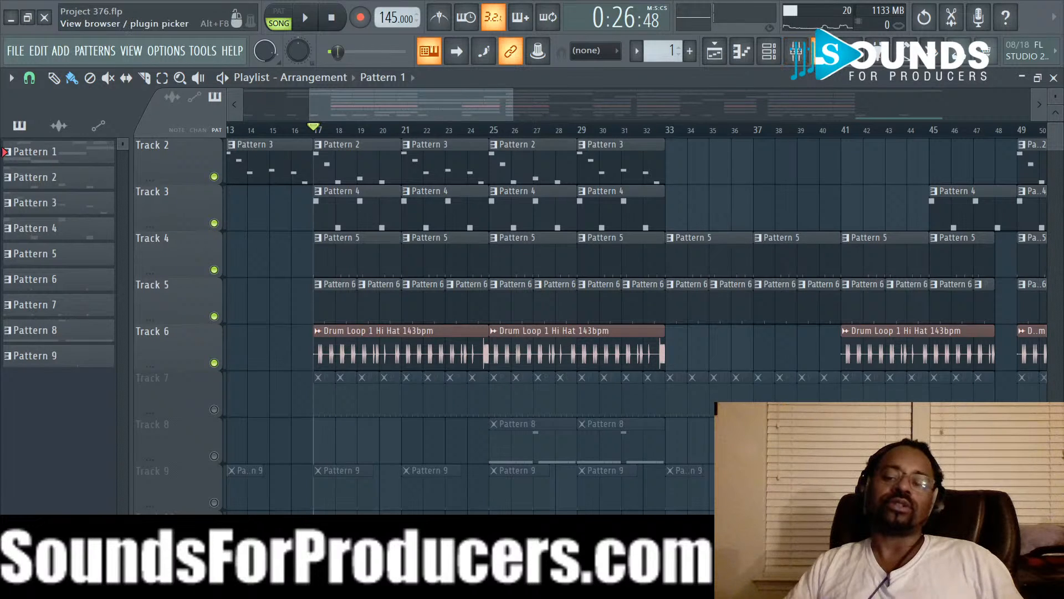
# Step: Show the channel rack and browser, inspect the Errday Hi Hat 1 channel settings, and close them
pyautogui.click(769, 51)
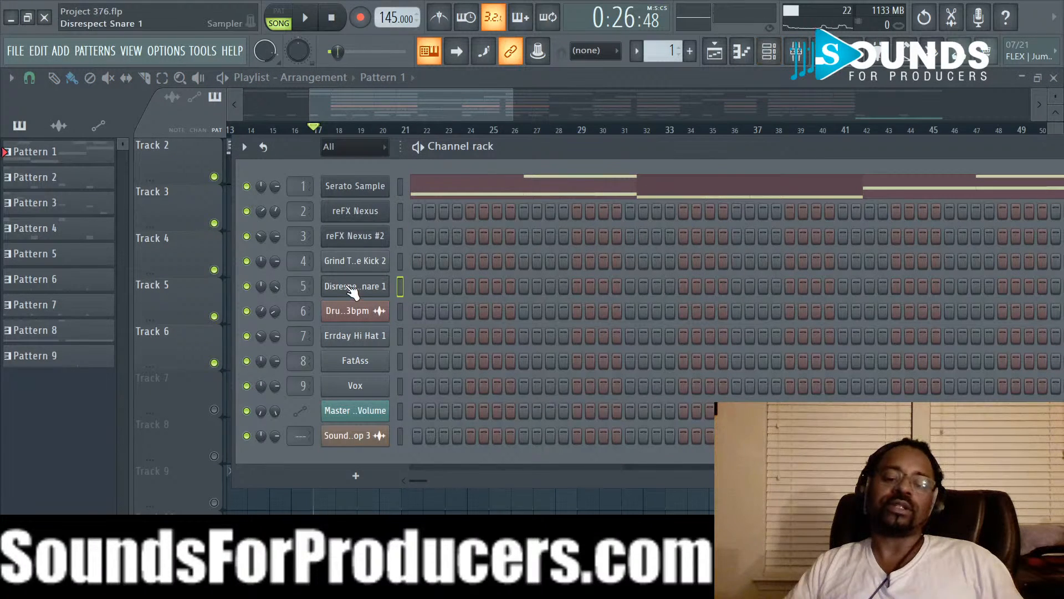
pyautogui.click(807, 59)
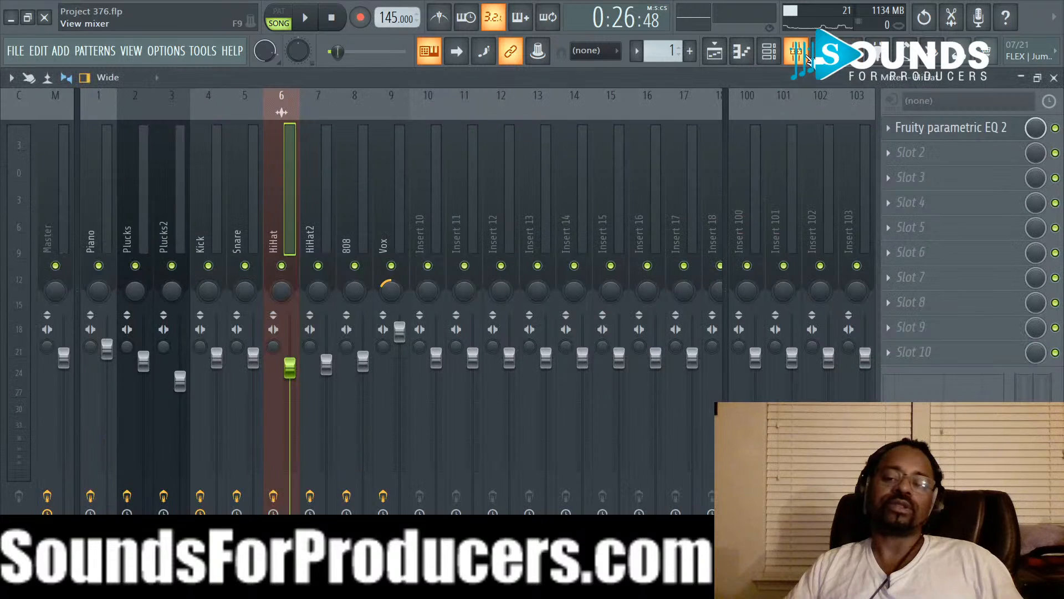
pyautogui.click(807, 56)
pyautogui.click(822, 54)
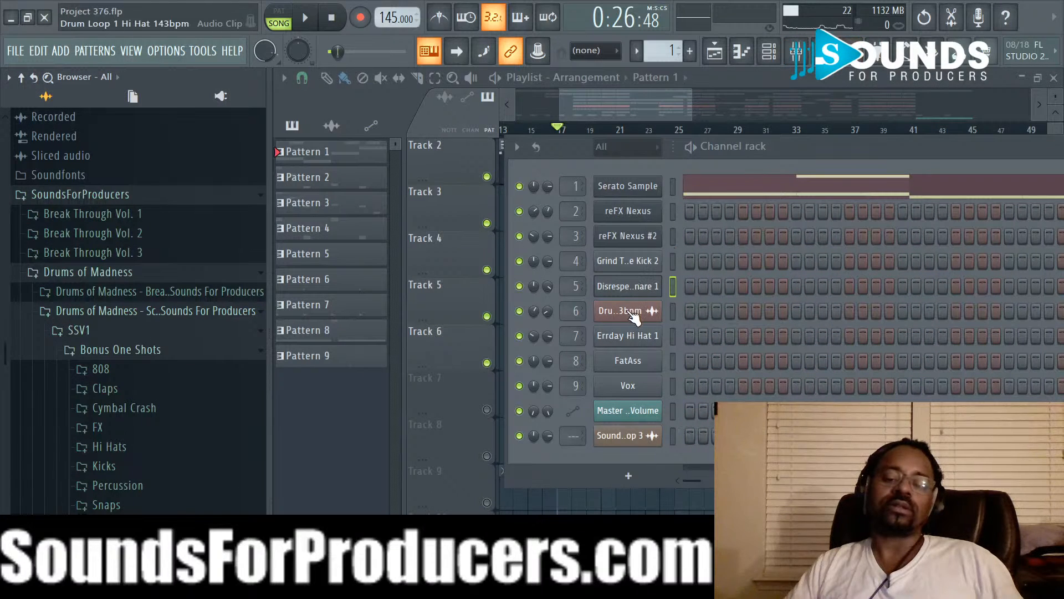
pyautogui.click(626, 337)
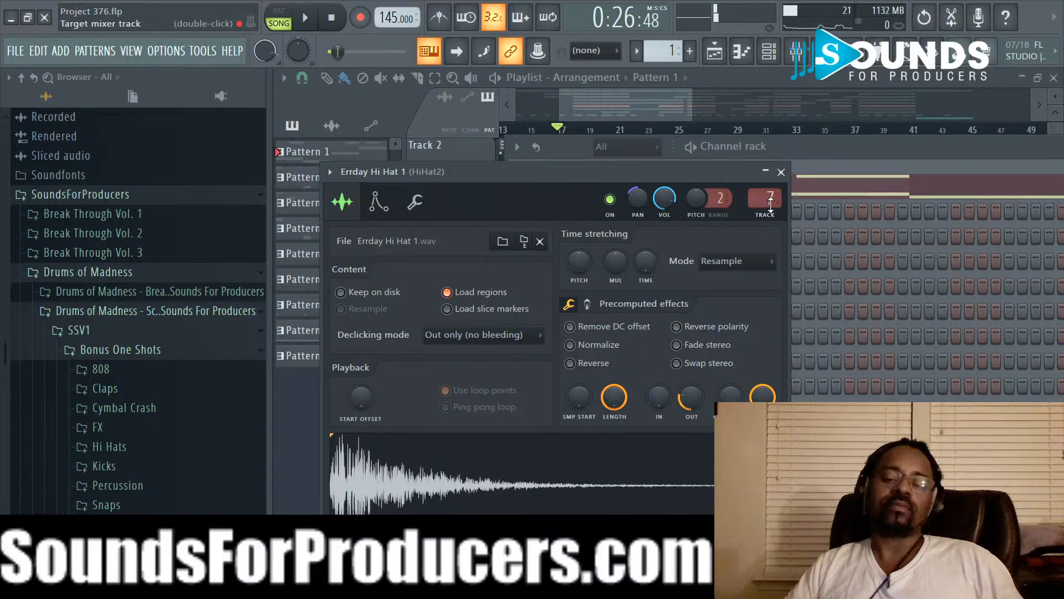
pyautogui.click(781, 173)
# Step: Examine the Drum Loop 1 Hi Hat 143bpm channel and the TSV1 Drum Loops folder in Drums of Madness, and return to the playlist
pyautogui.click(629, 313)
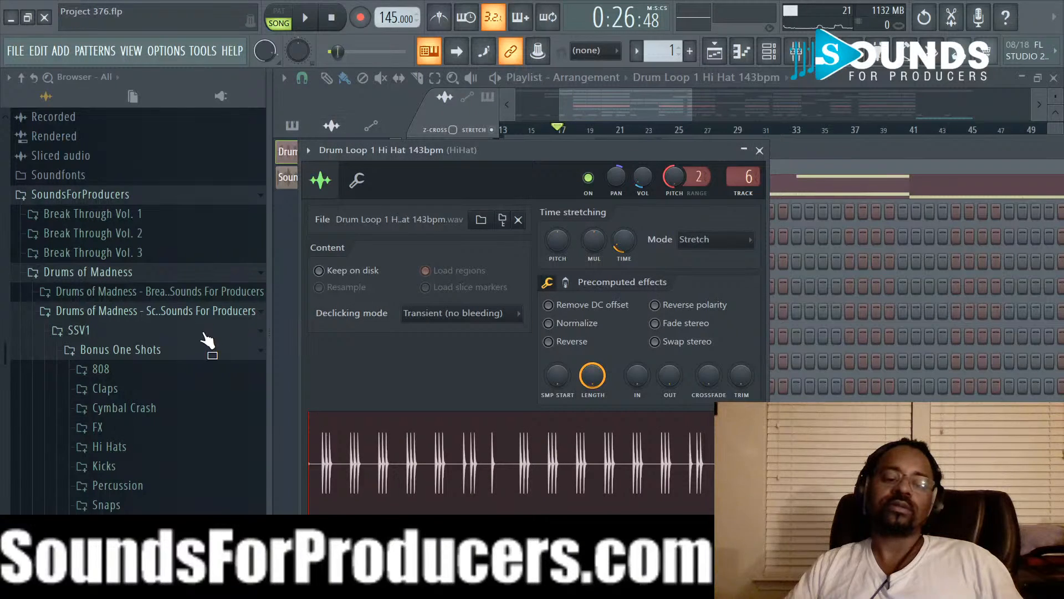
pyautogui.moveTo(490, 459); pyautogui.dragTo(106, 412)
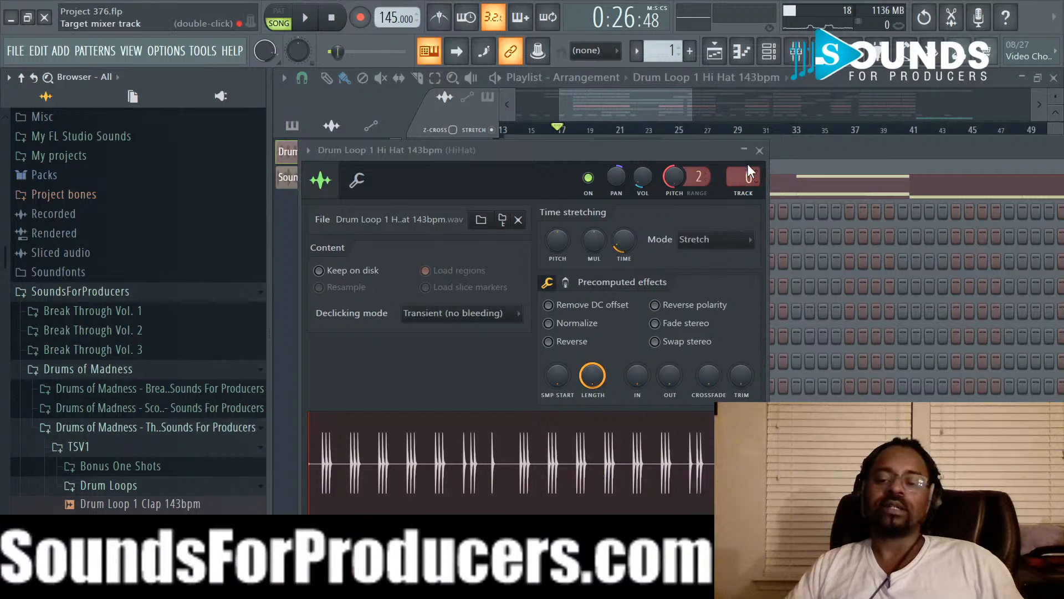
pyautogui.click(759, 151)
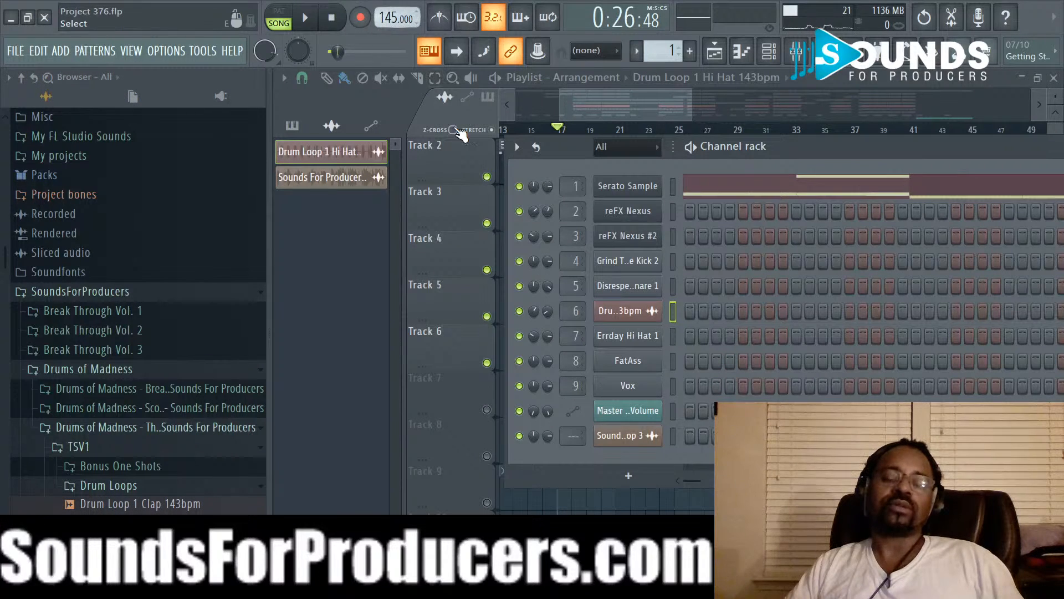
pyautogui.click(596, 527)
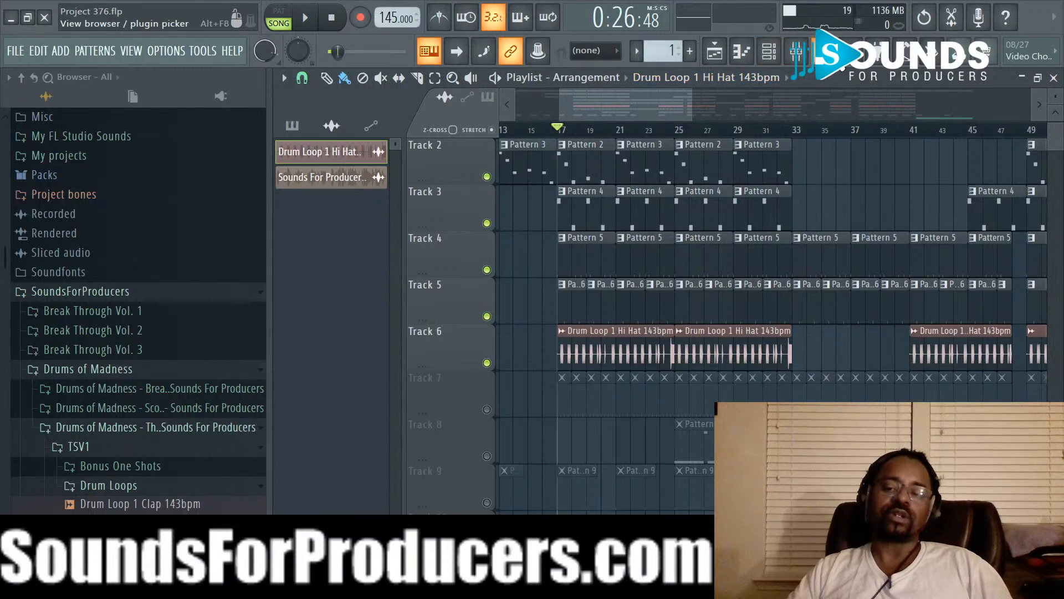
pyautogui.click(797, 51)
# Step: Unmute playlist Track 7, play it with Tracks 1 to 6 from bar 17, and stop the playback
pyautogui.scroll(-2, 567, 210)
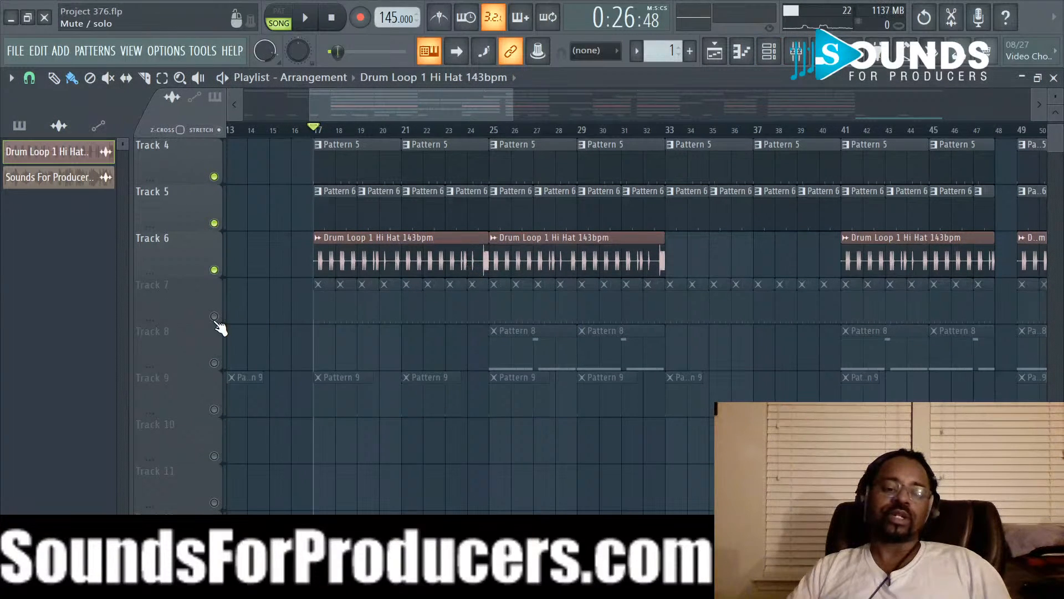
pyautogui.click(214, 317)
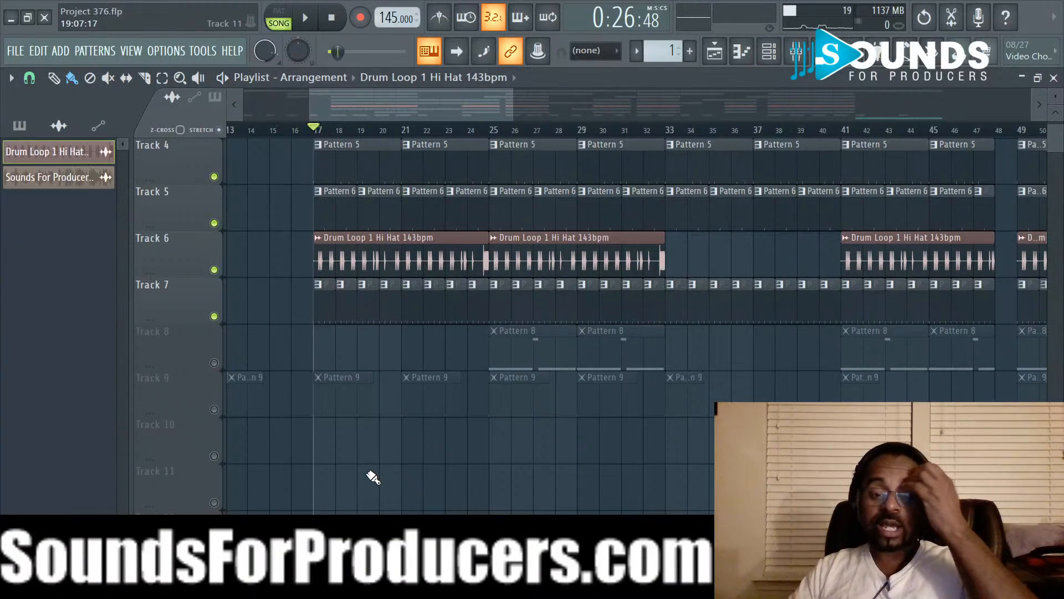
pyautogui.press('space')
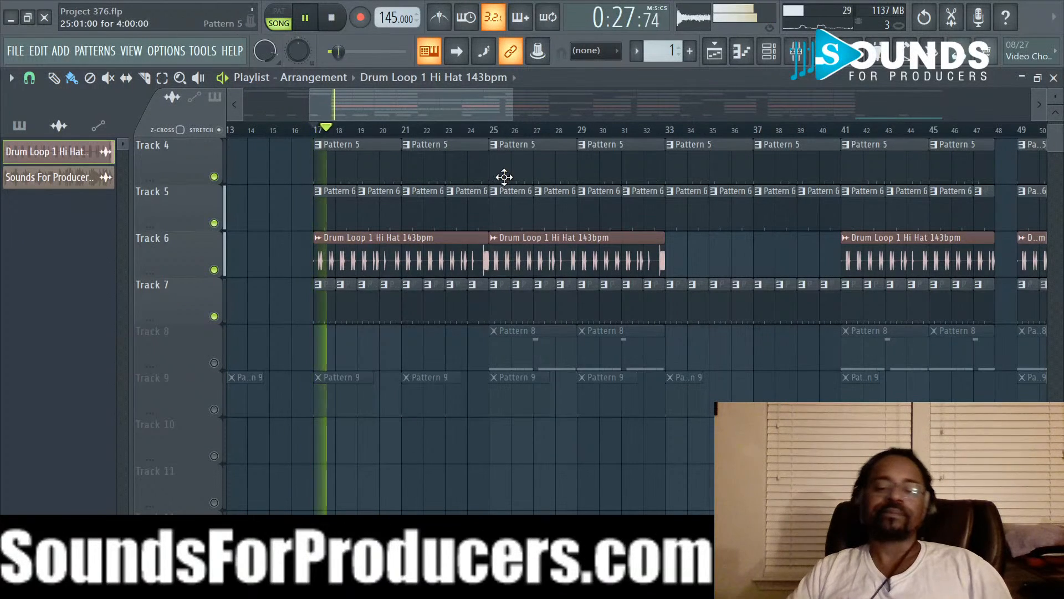
pyautogui.scroll(1, 520, 480)
pyautogui.scroll(3, 520, 480)
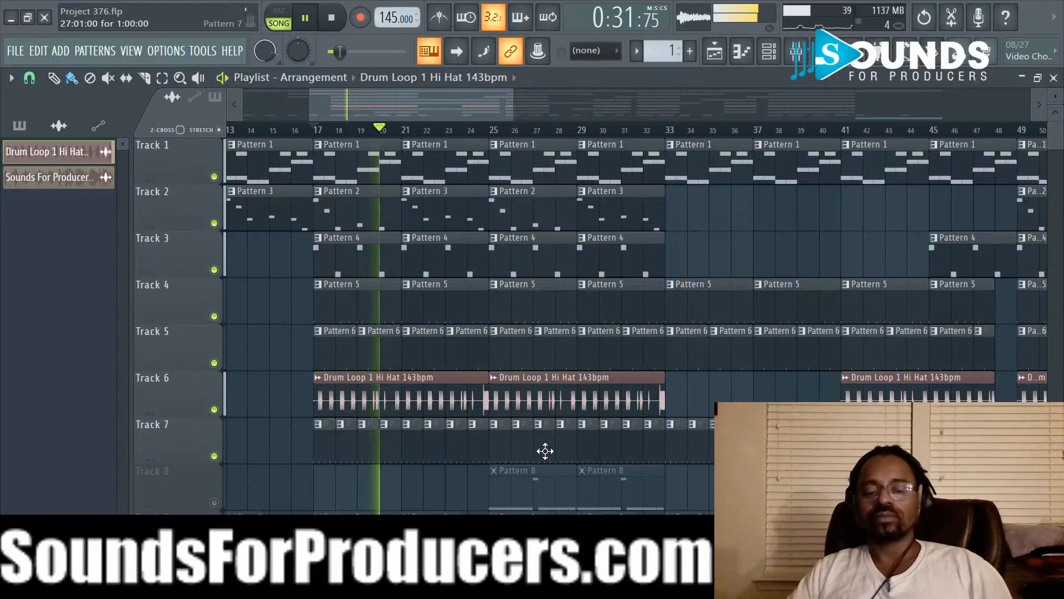
pyautogui.press('space')
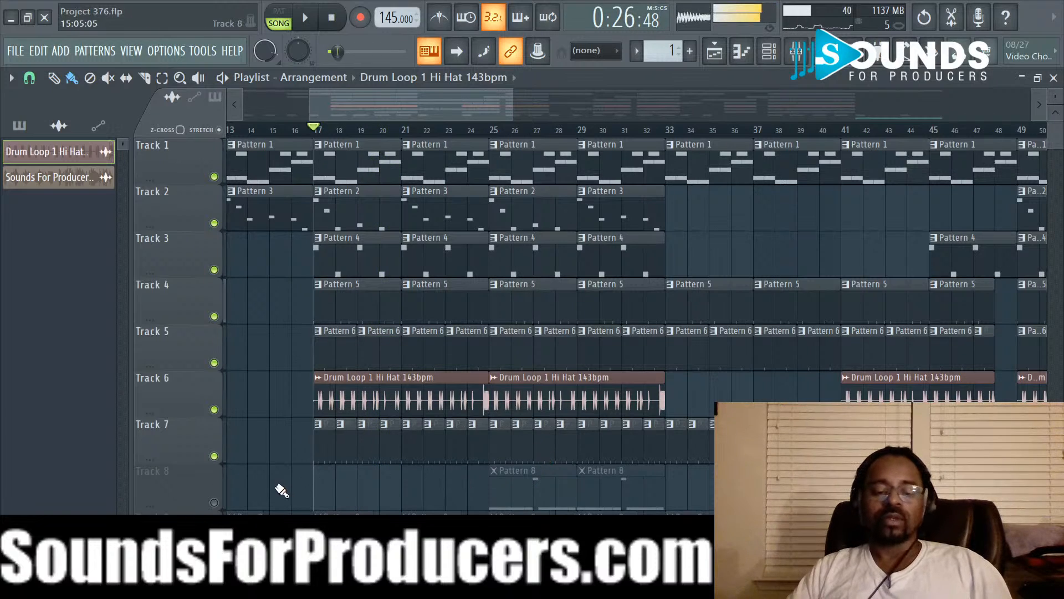
# Step: Unmute playlist Track 8 with its Pattern 8 clips and play it with Tracks 1 to 7 from bar 25
pyautogui.click(214, 502)
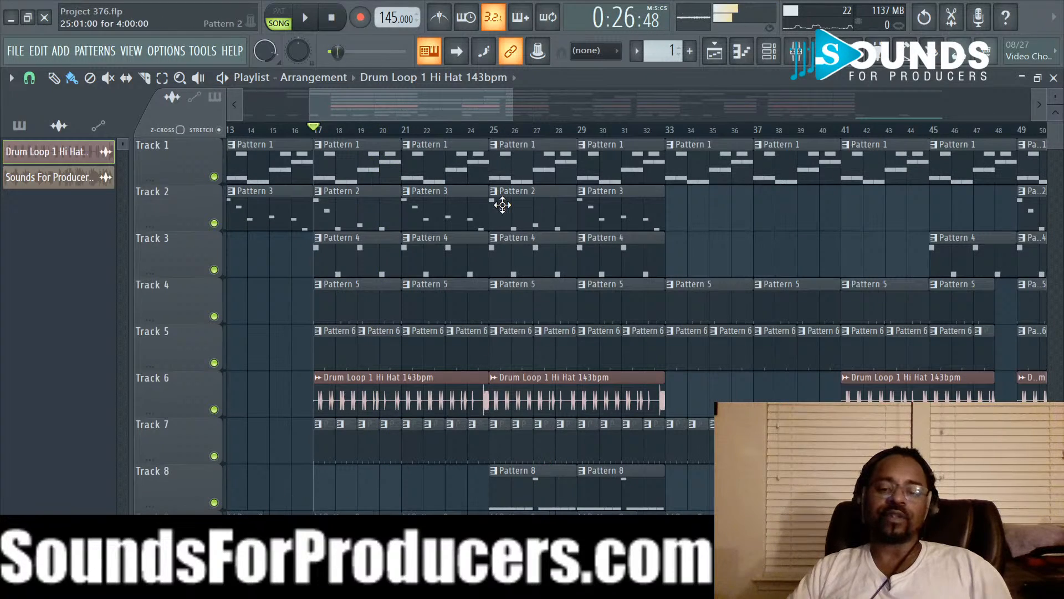
pyautogui.click(494, 131)
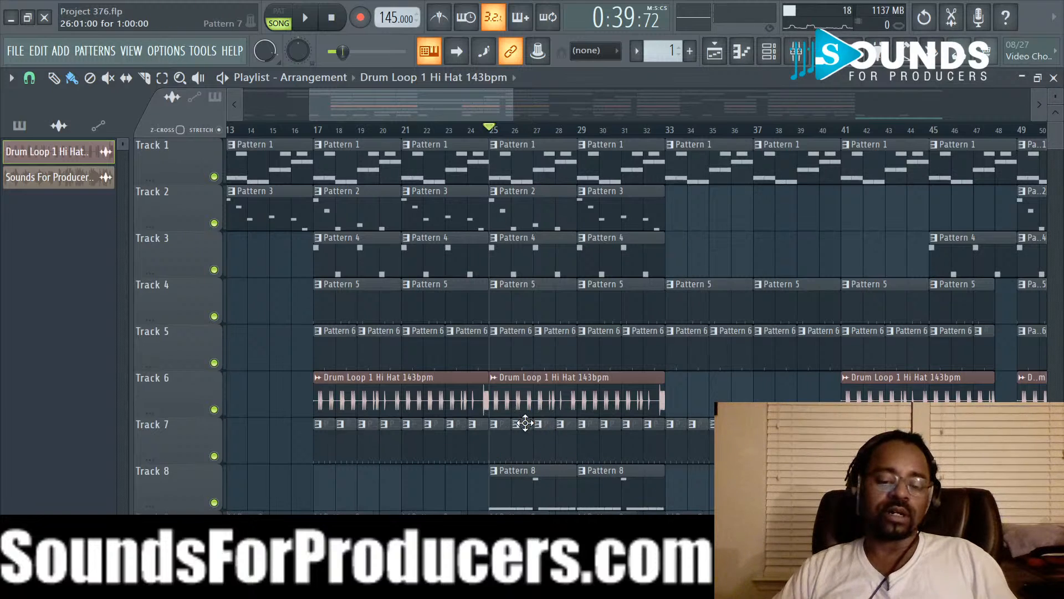
pyautogui.press('space')
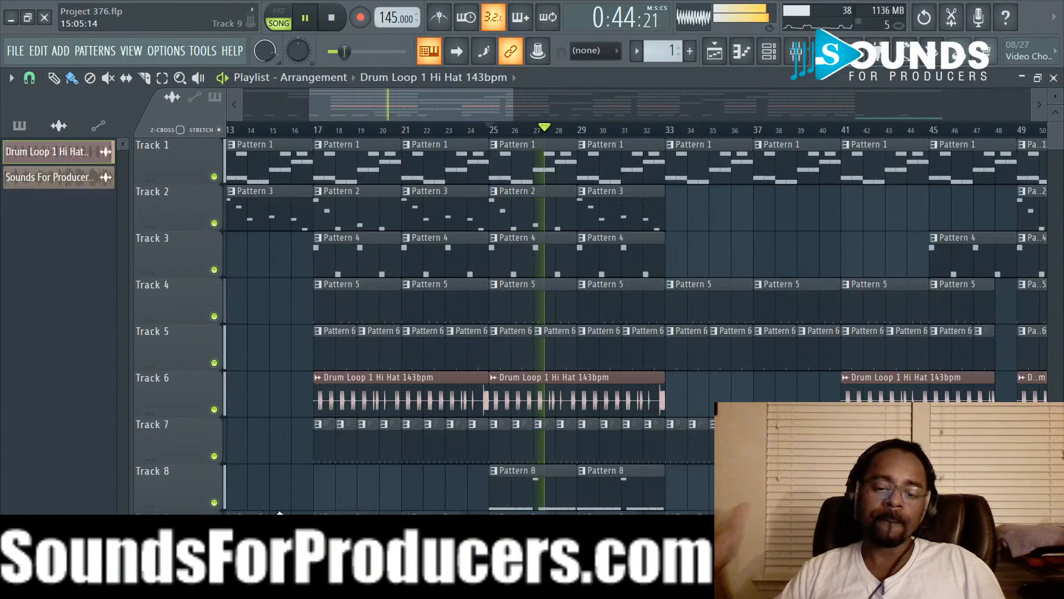
# Step: Select the 808 mixer track, stop the playback, and inspect its Fruity parametric EQ 2 and RBass Stereo effects
pyautogui.click(801, 51)
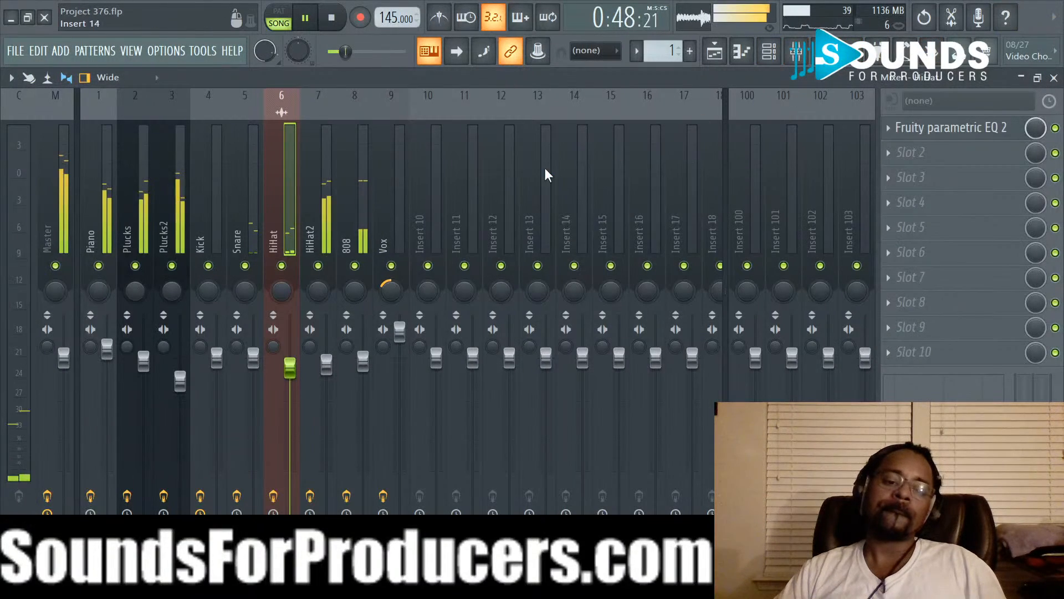
pyautogui.click(360, 203)
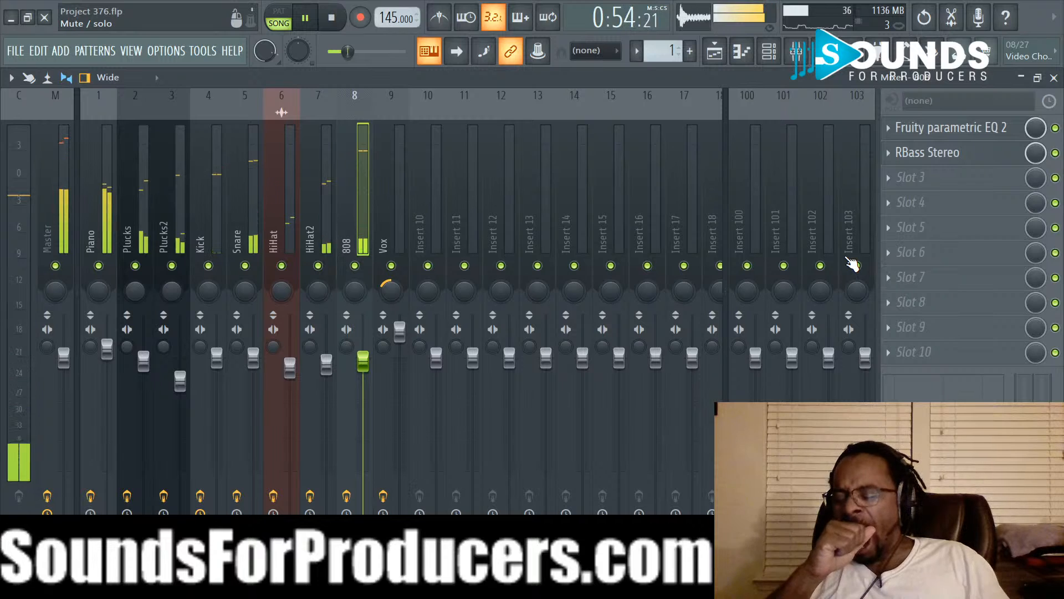
pyautogui.press('space')
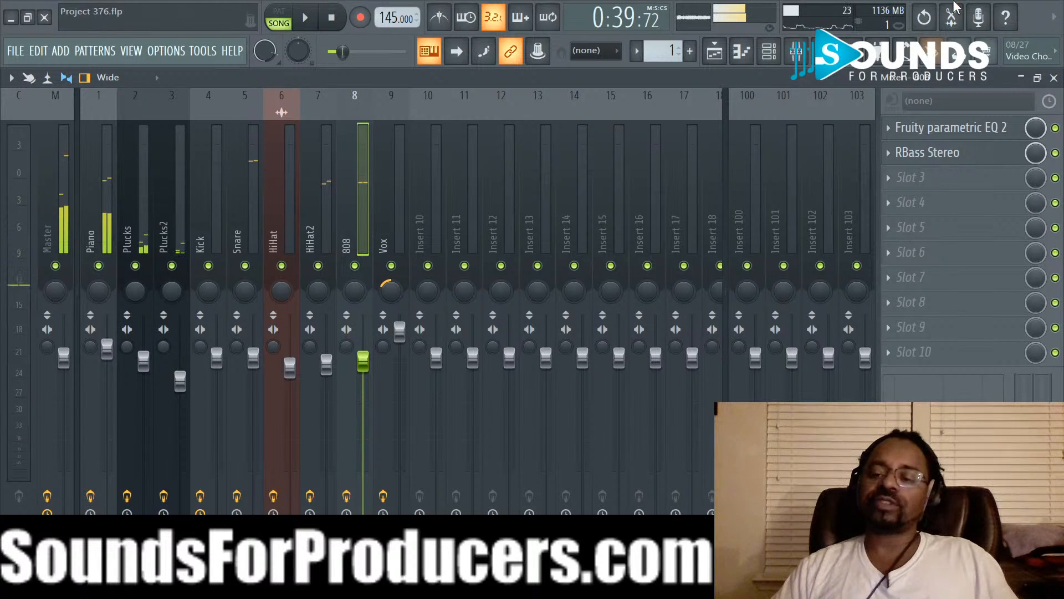
pyautogui.click(950, 129)
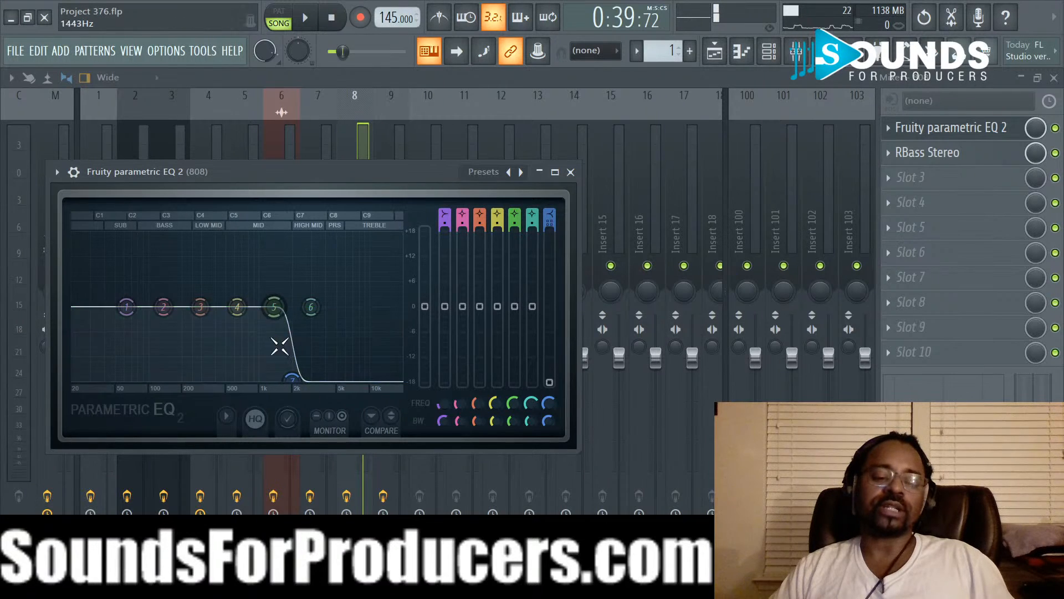
pyautogui.click(570, 172)
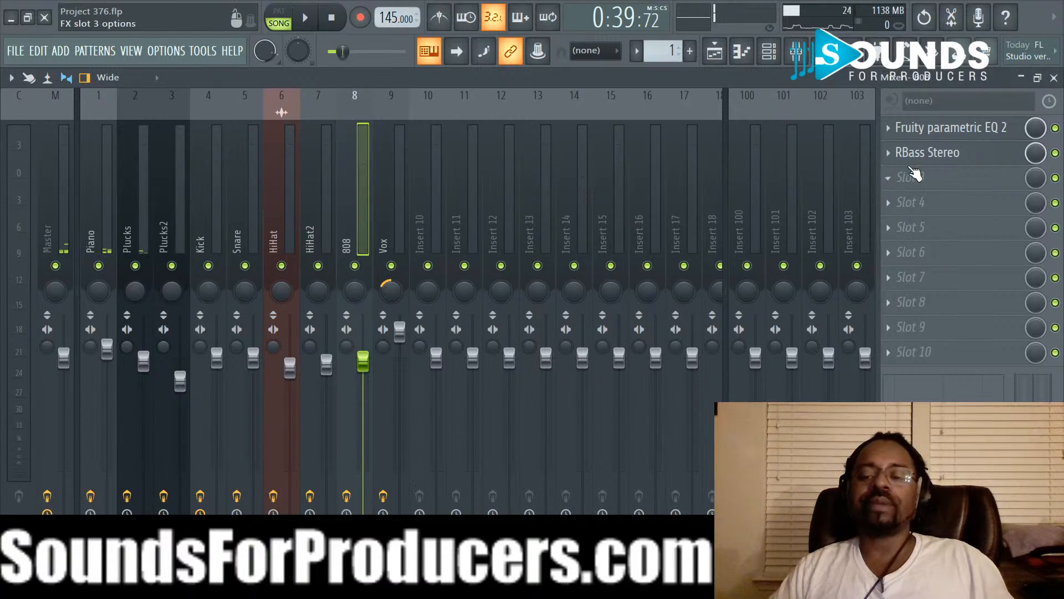
pyautogui.click(940, 154)
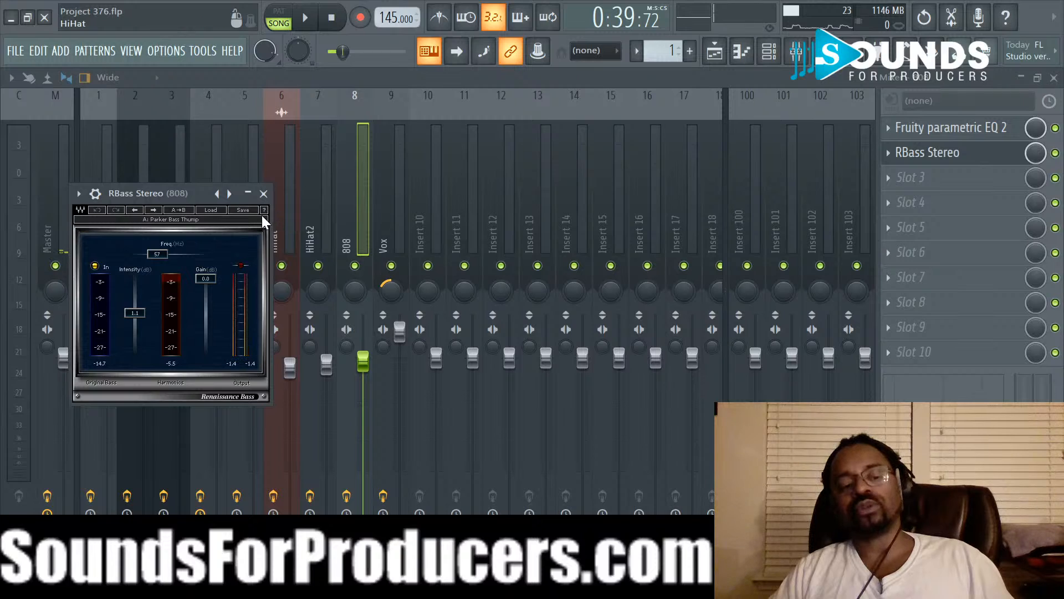
pyautogui.click(263, 193)
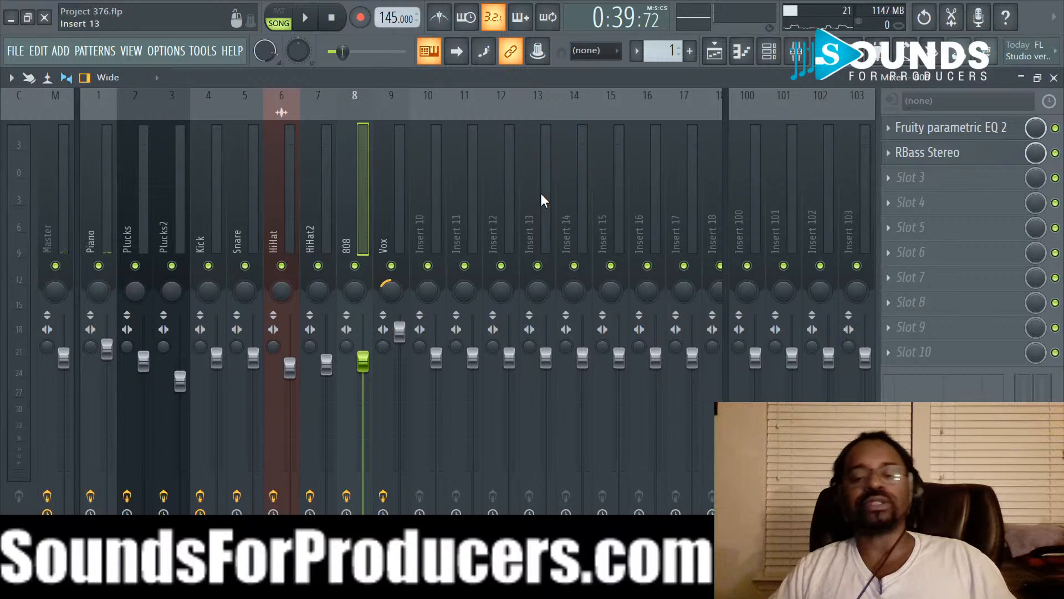
# Step: Unmute playlist Track 9 with its Pattern 9 clips, play Tracks 1 to 9 from bar 25 with the channel rack shown, and stop
pyautogui.click(710, 60)
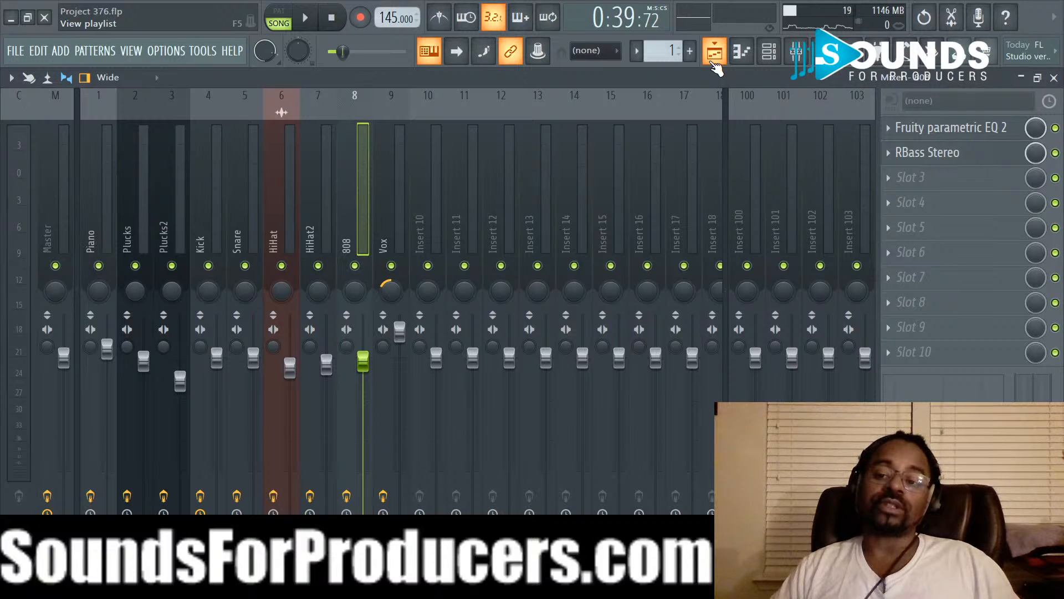
pyautogui.click(715, 56)
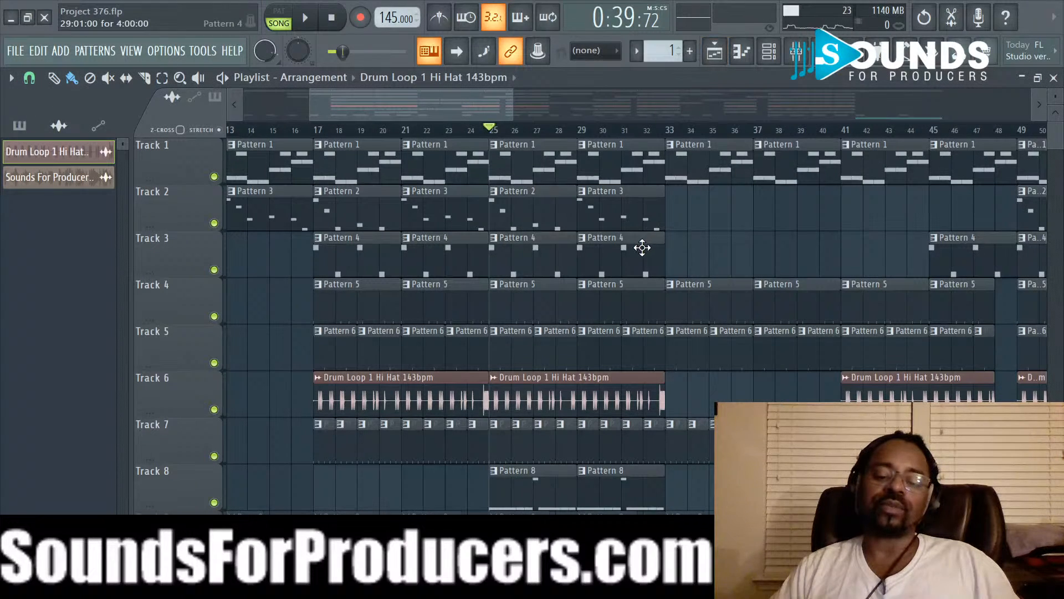
pyautogui.scroll(-2, 634, 255)
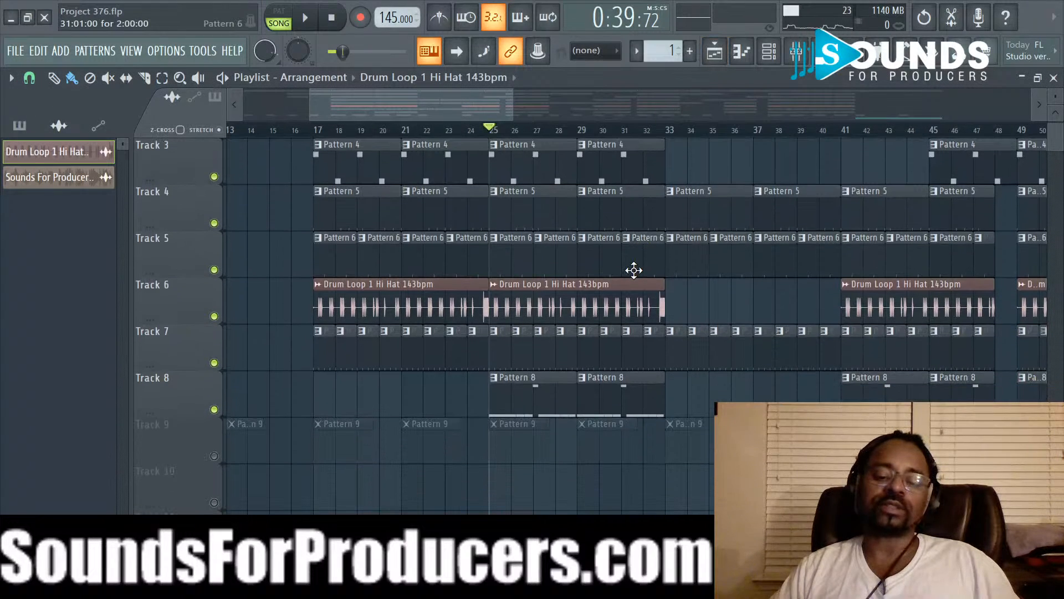
pyautogui.click(214, 455)
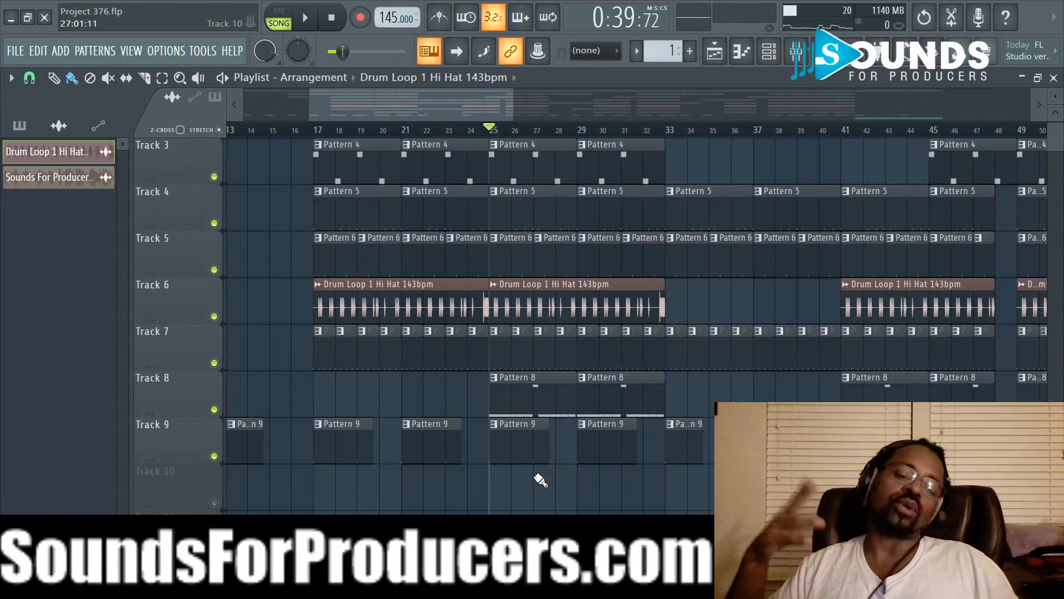
pyautogui.press('space')
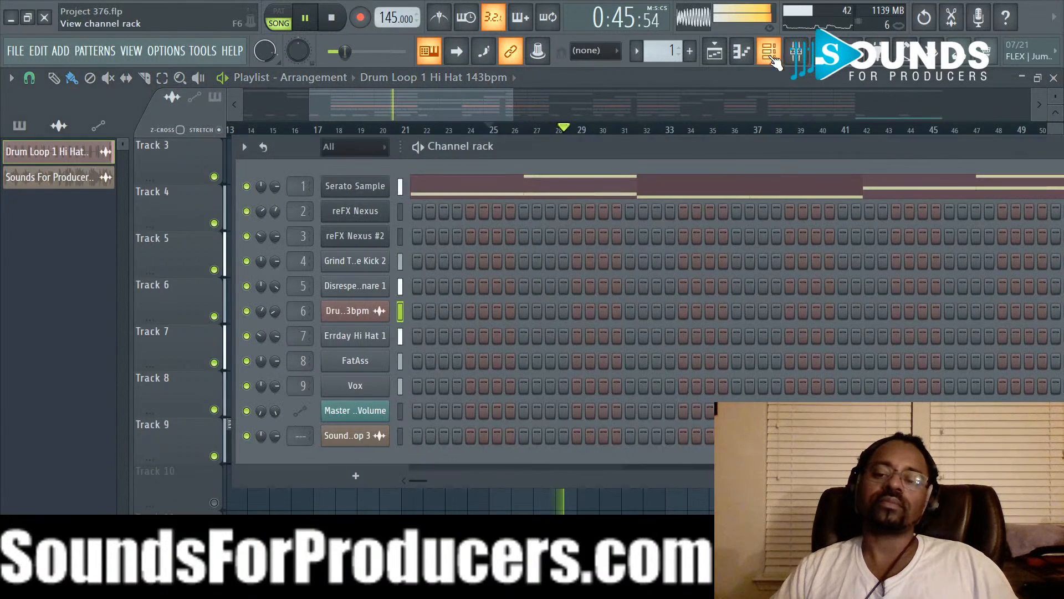
pyautogui.click(769, 51)
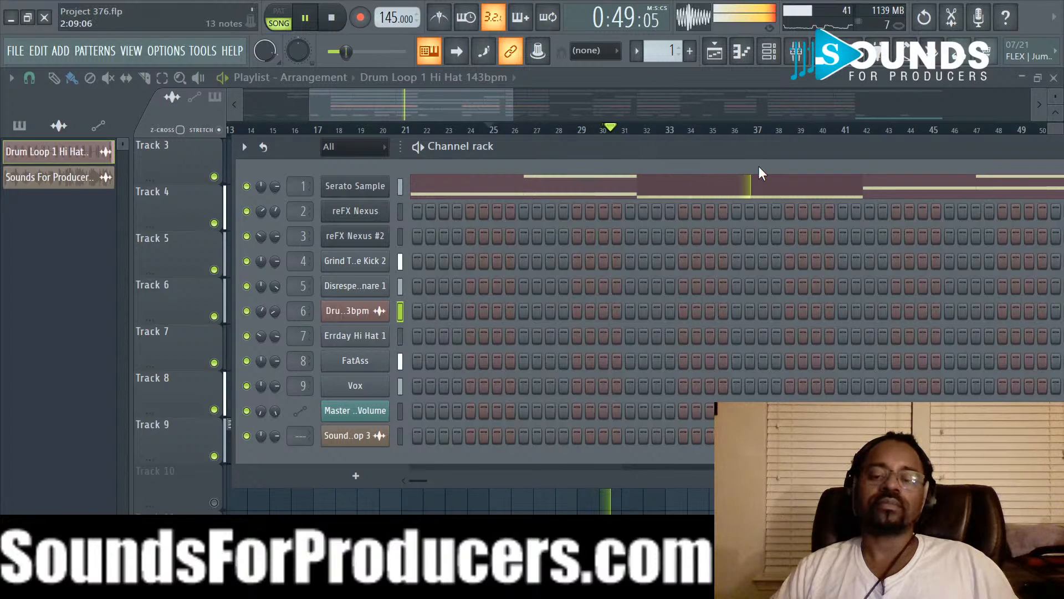
pyautogui.press('space')
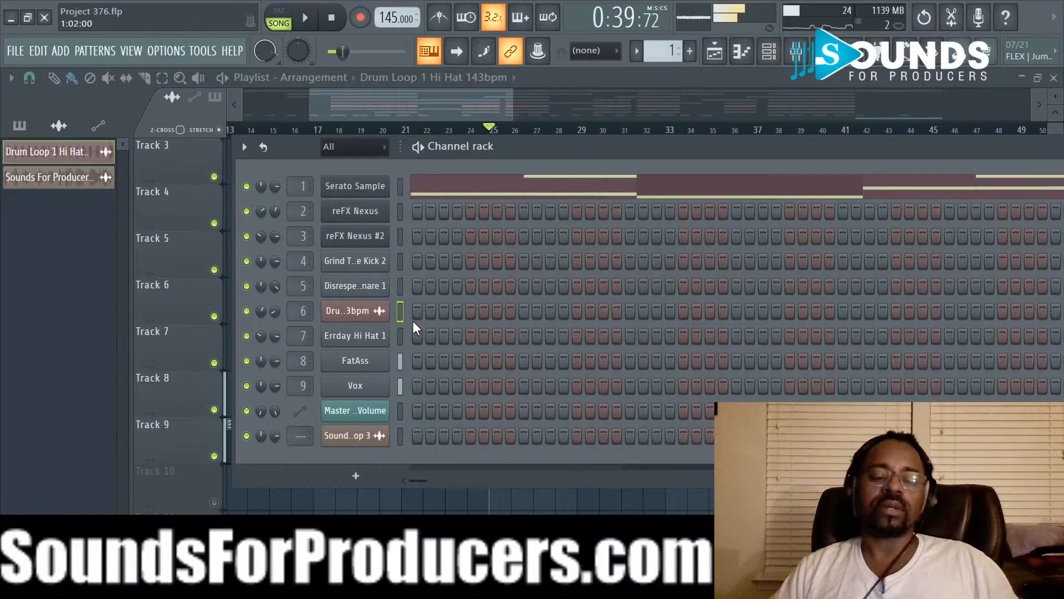
# Step: Inspect the FatAss channel's miscellaneous and sample settings in the channel rack and close its window
pyautogui.click(353, 359)
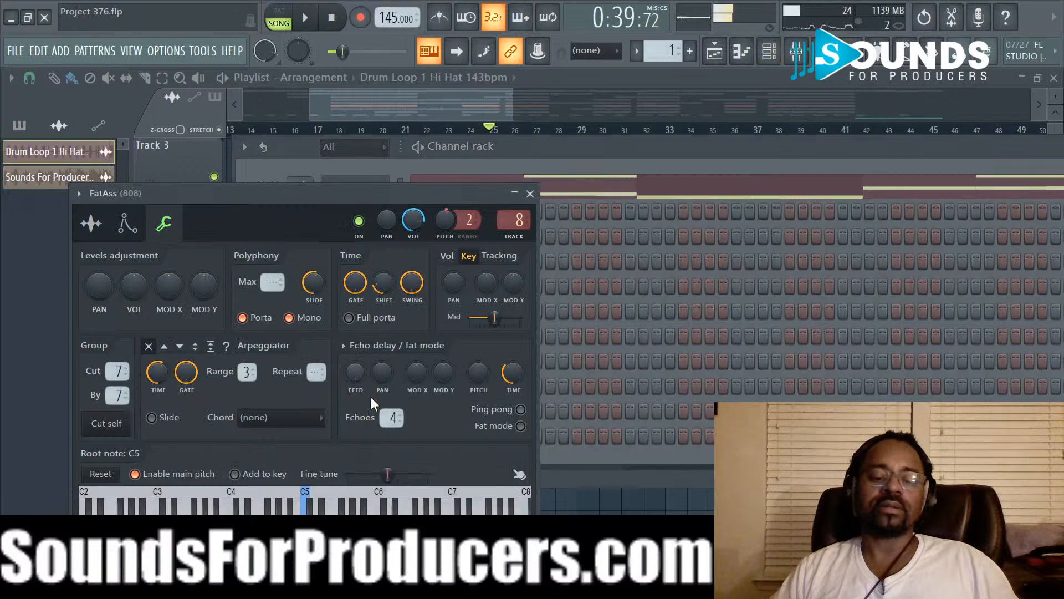
pyautogui.click(90, 224)
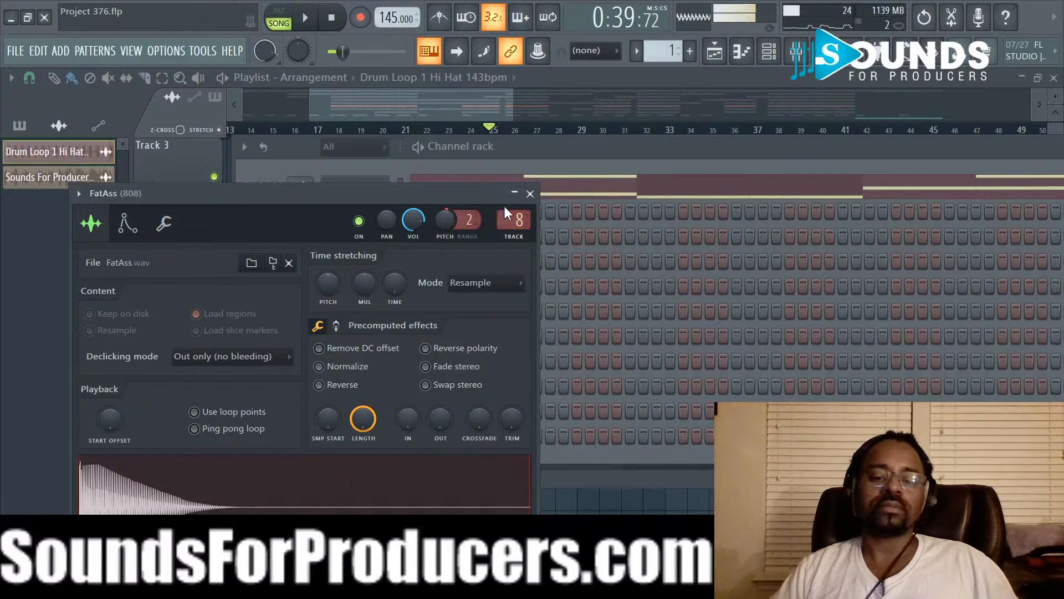
pyautogui.click(530, 193)
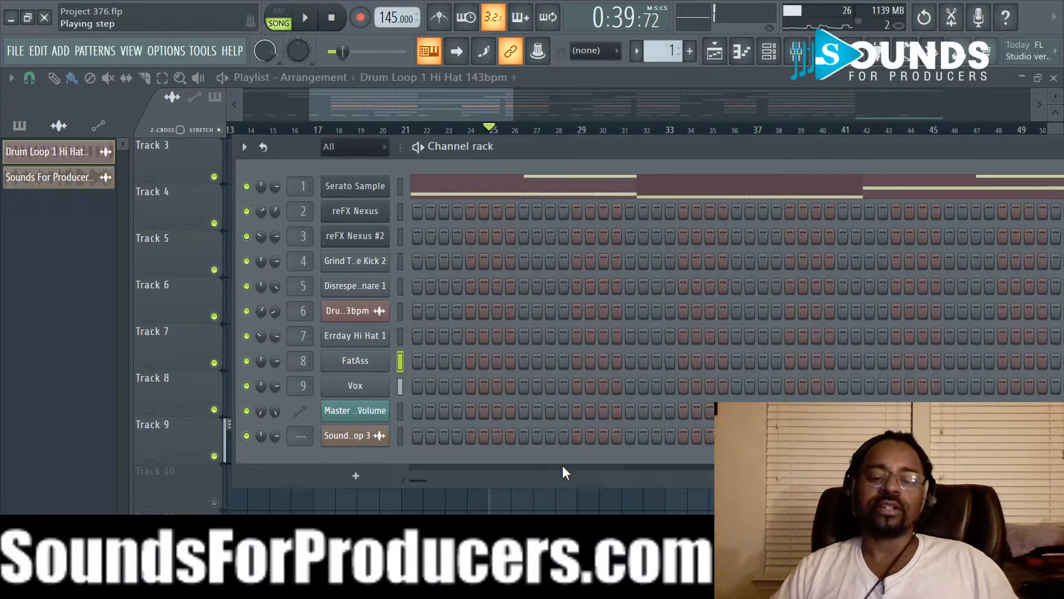
# Step: Pick Pattern 9 from its Track 9 clip, inspect the Vox channel's sample settings in the channel rack, and close them
pyautogui.rightClick(561, 505)
pyautogui.click(518, 442)
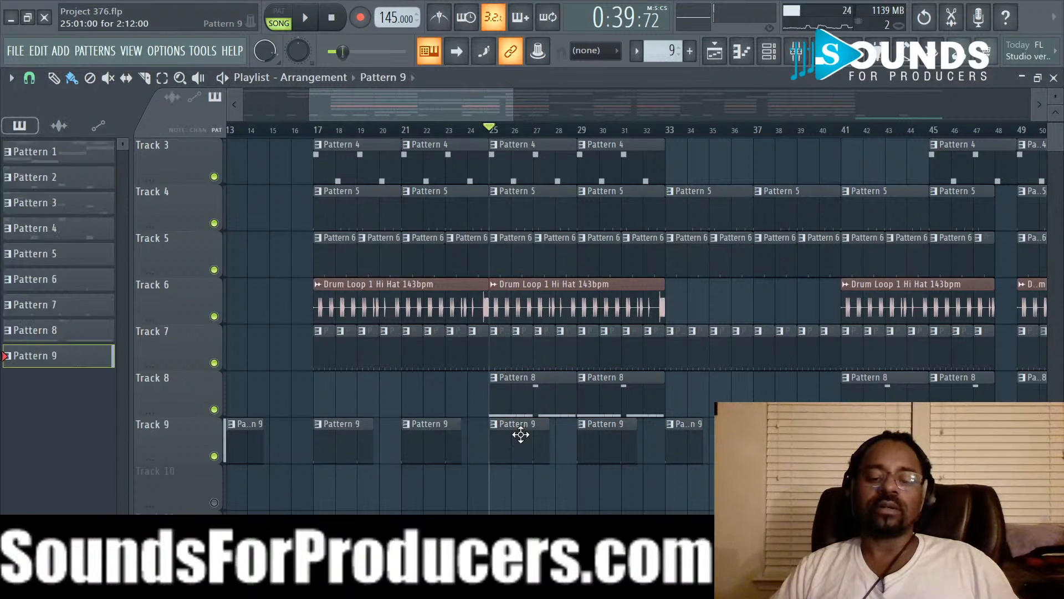
pyautogui.click(769, 50)
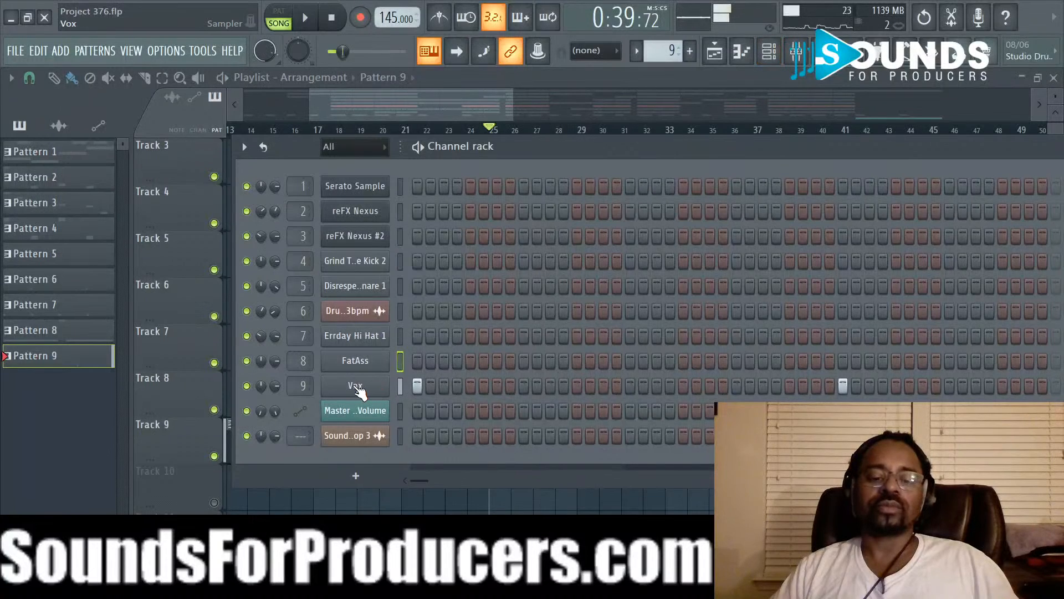
pyautogui.click(356, 385)
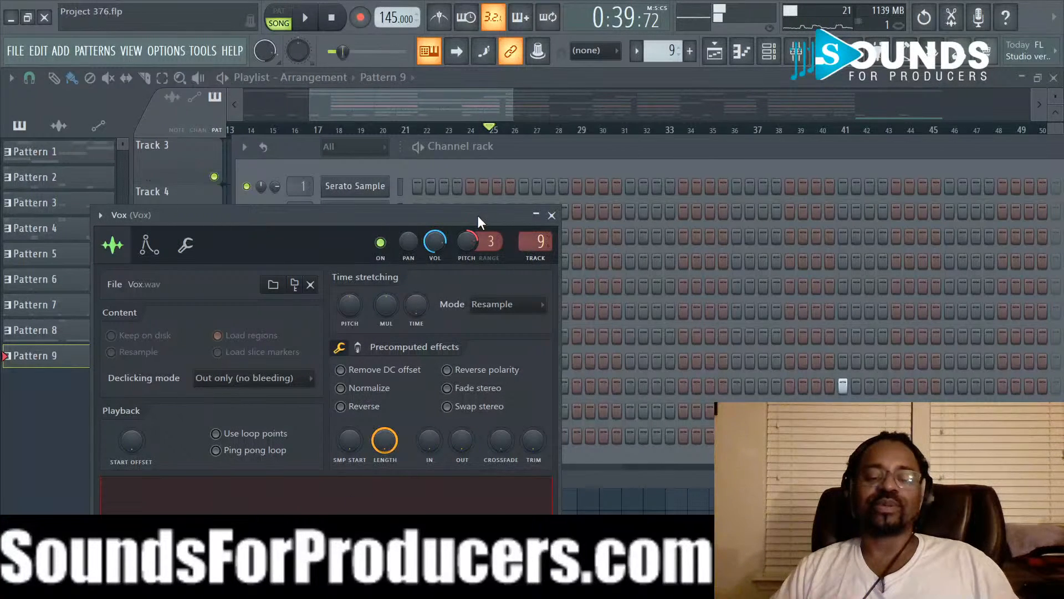
pyautogui.click(552, 215)
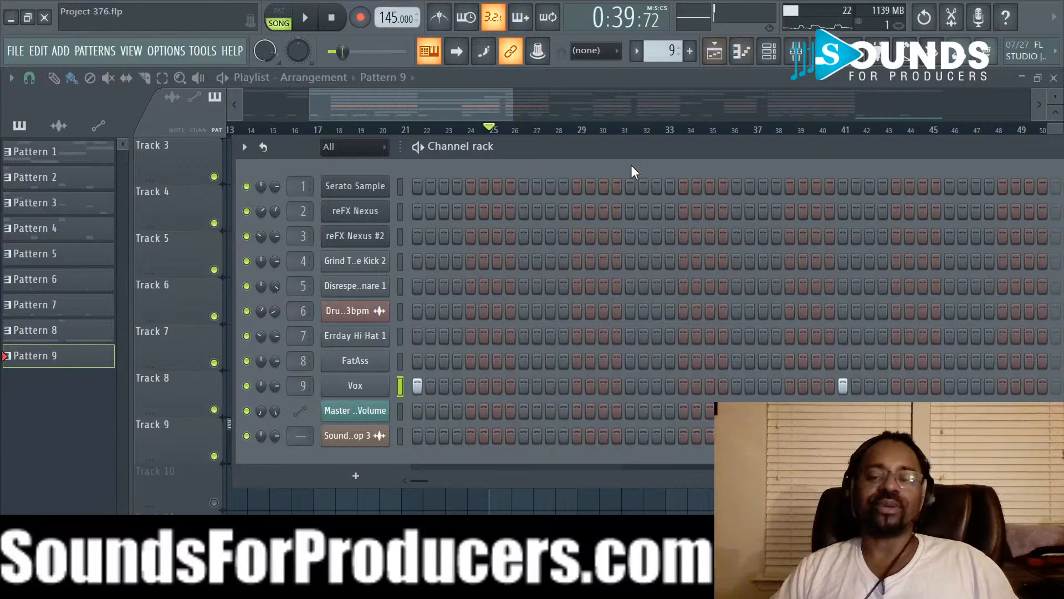
# Step: Show the Break Through Vol. 3 folder in the browser beside the Vox channel's settings, and close both along with the channel rack
pyautogui.click(796, 51)
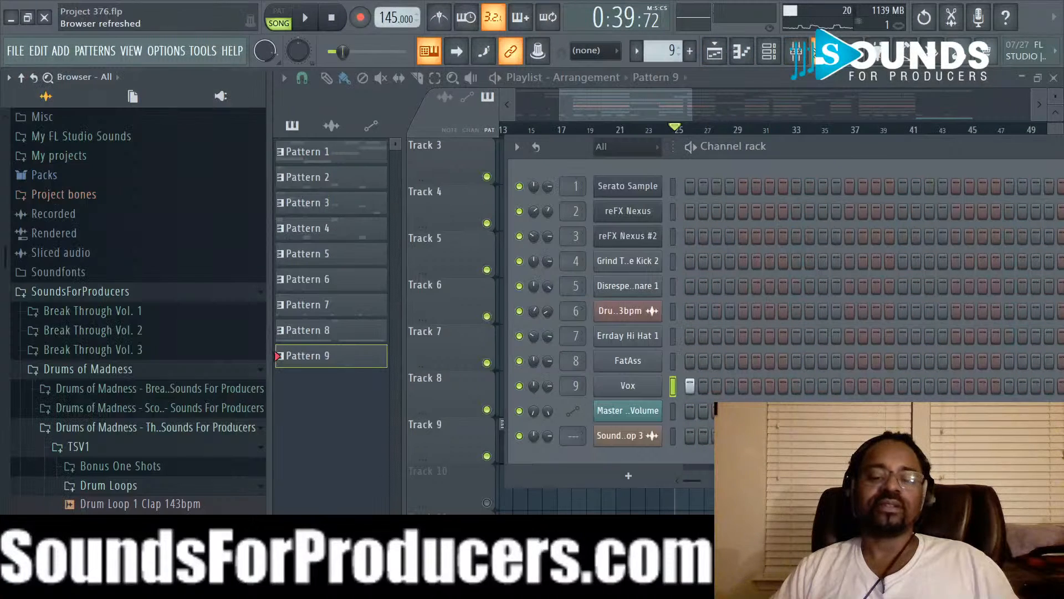
pyautogui.click(605, 388)
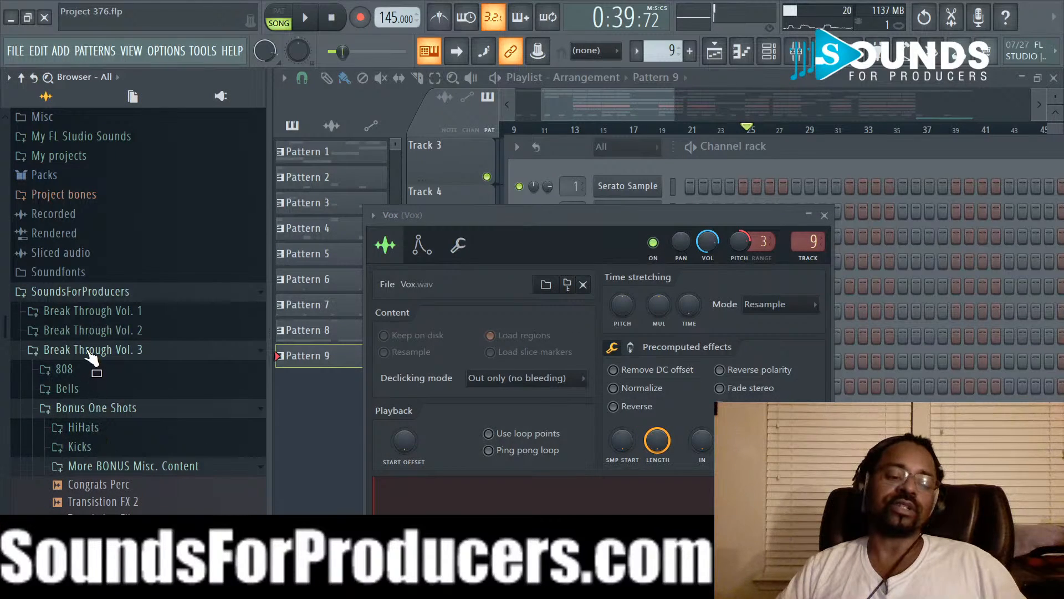
pyautogui.click(825, 216)
pyautogui.click(889, 533)
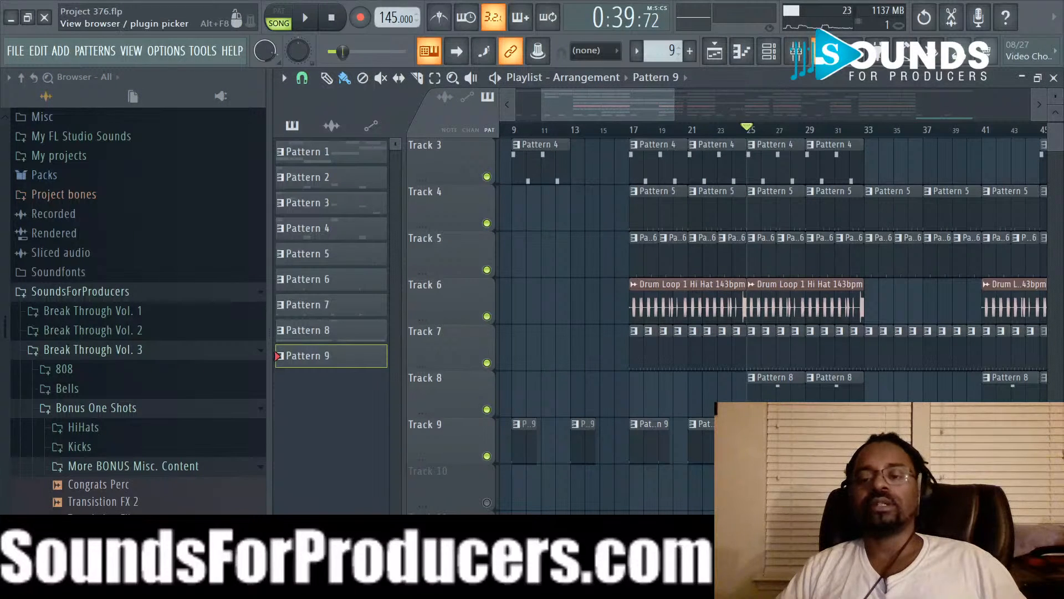
pyautogui.click(814, 51)
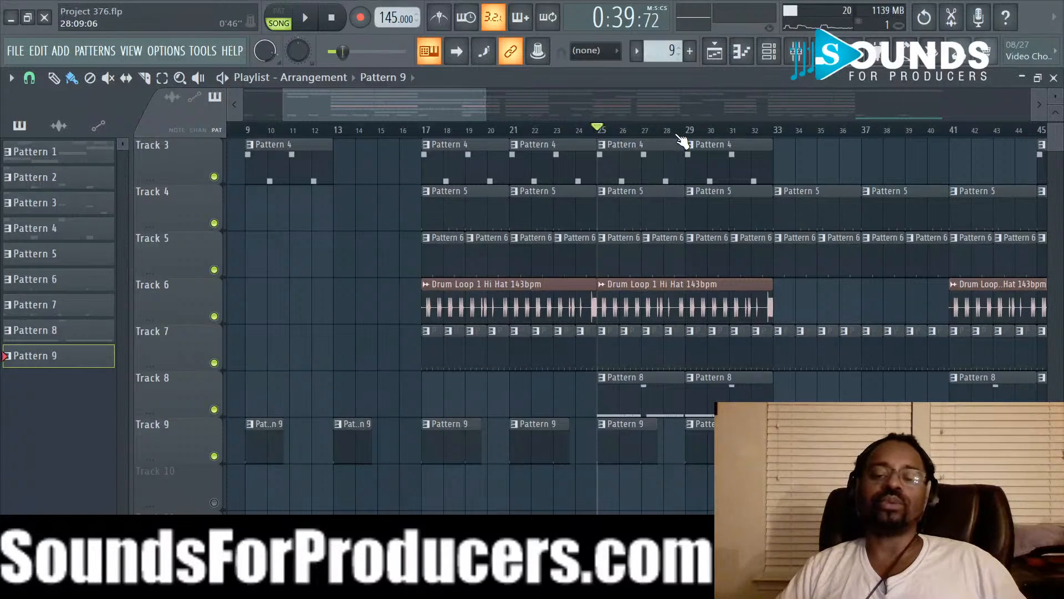
# Step: Return the song position to the start and unmute the empty playlist Track 10
pyautogui.scroll(-2, 682, 140)
pyautogui.scroll(2, 775, 398)
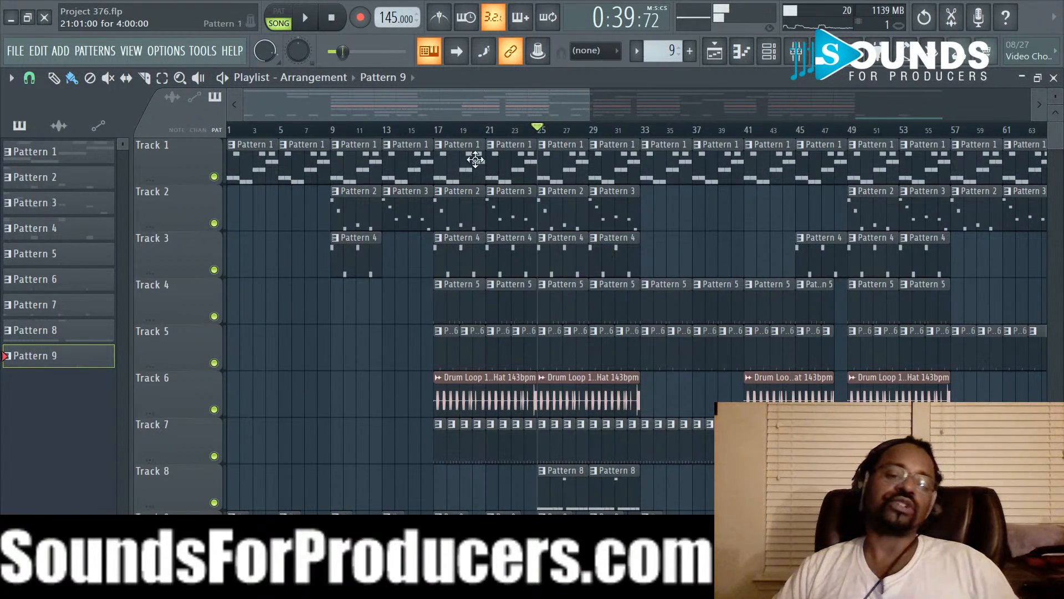
pyautogui.click(332, 18)
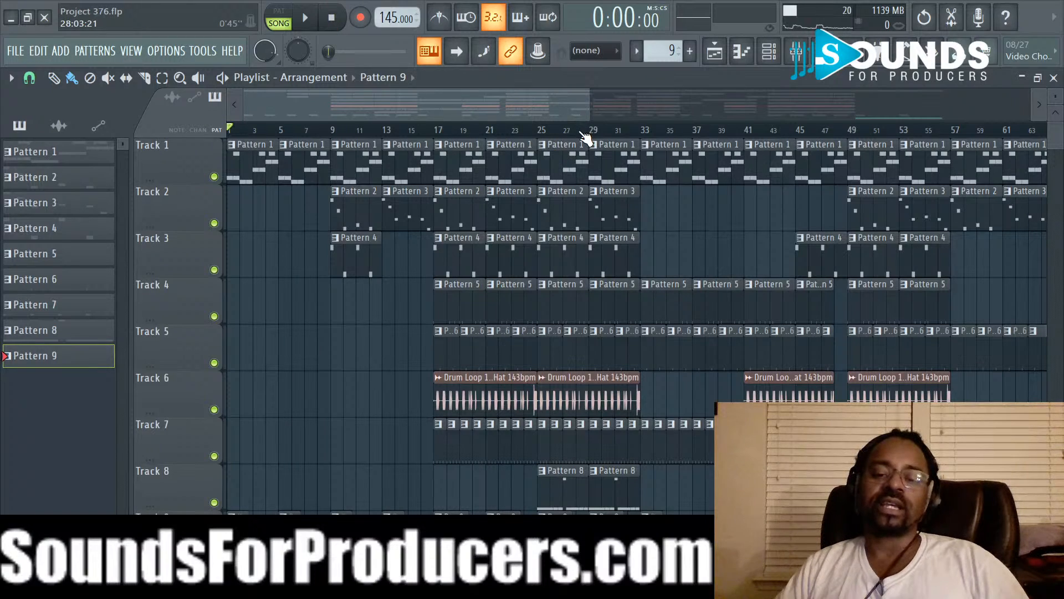
pyautogui.scroll(-4, 583, 134)
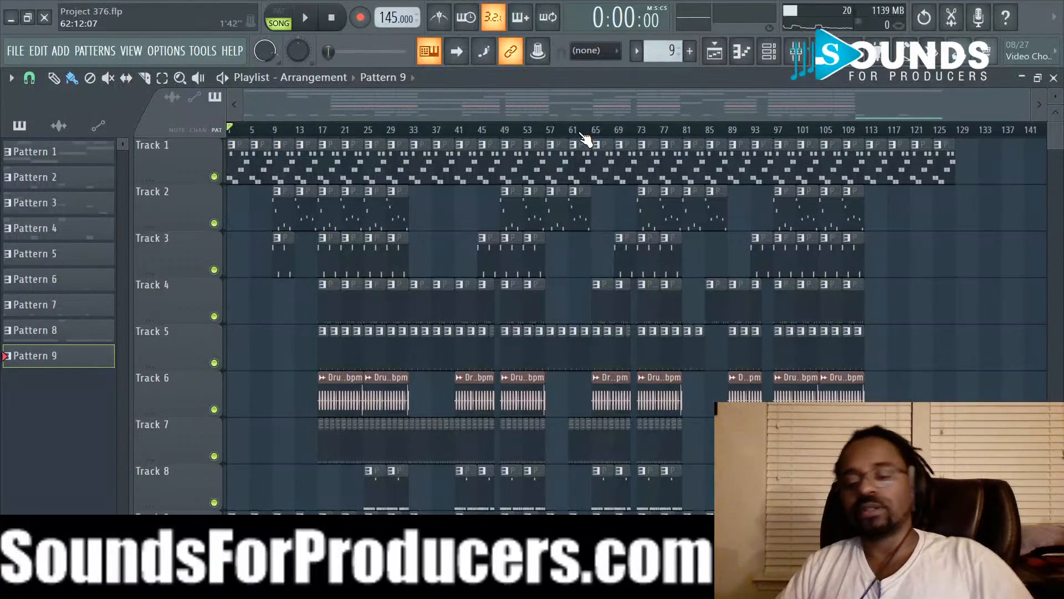
pyautogui.scroll(-3, 487, 351)
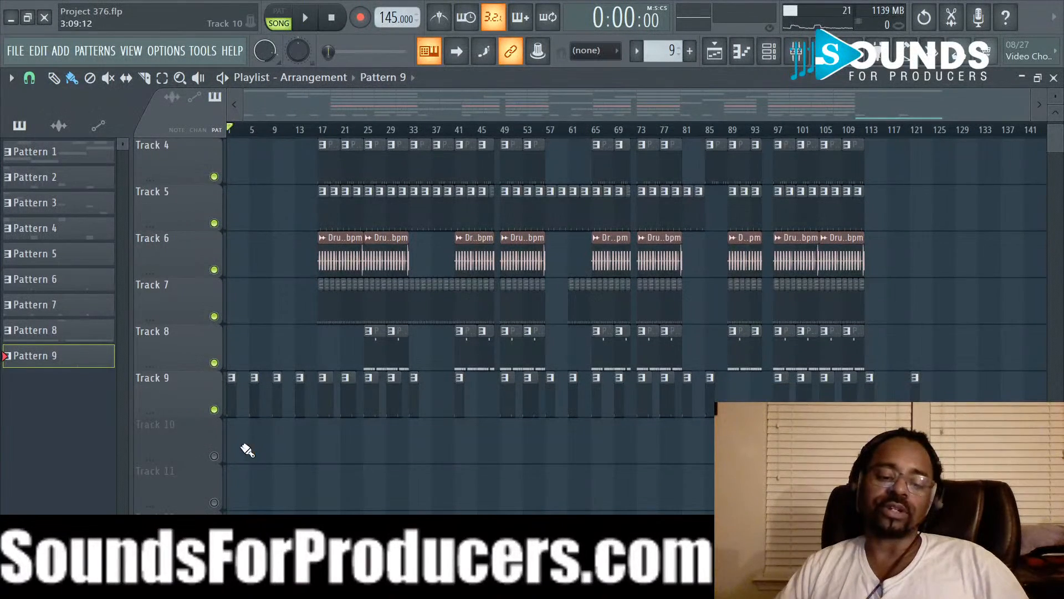
pyautogui.click(214, 456)
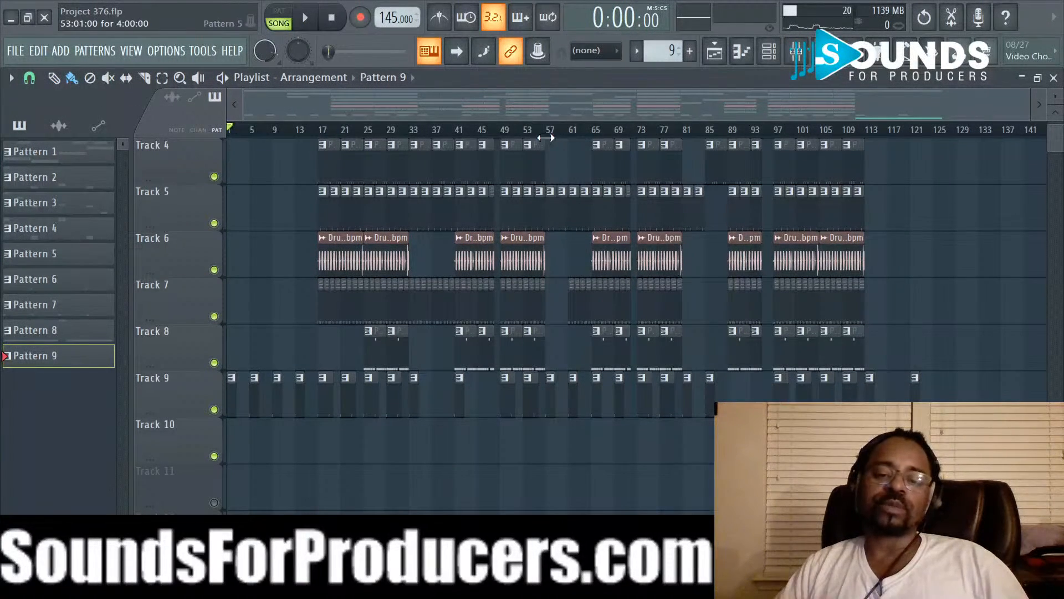
# Step: Examine how the pattern and hi-hat loop clips are arranged over the playlist tracks from bar 1 onward
pyautogui.scroll(3, 548, 138)
pyautogui.moveTo(552, 113); pyautogui.dragTo(234, 127)
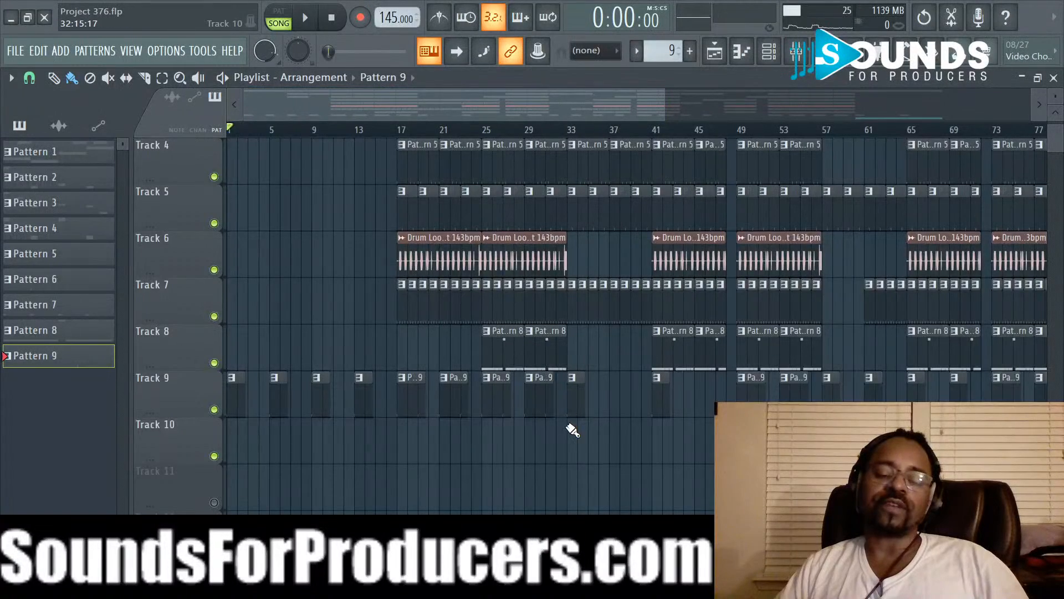
pyautogui.scroll(3, 572, 430)
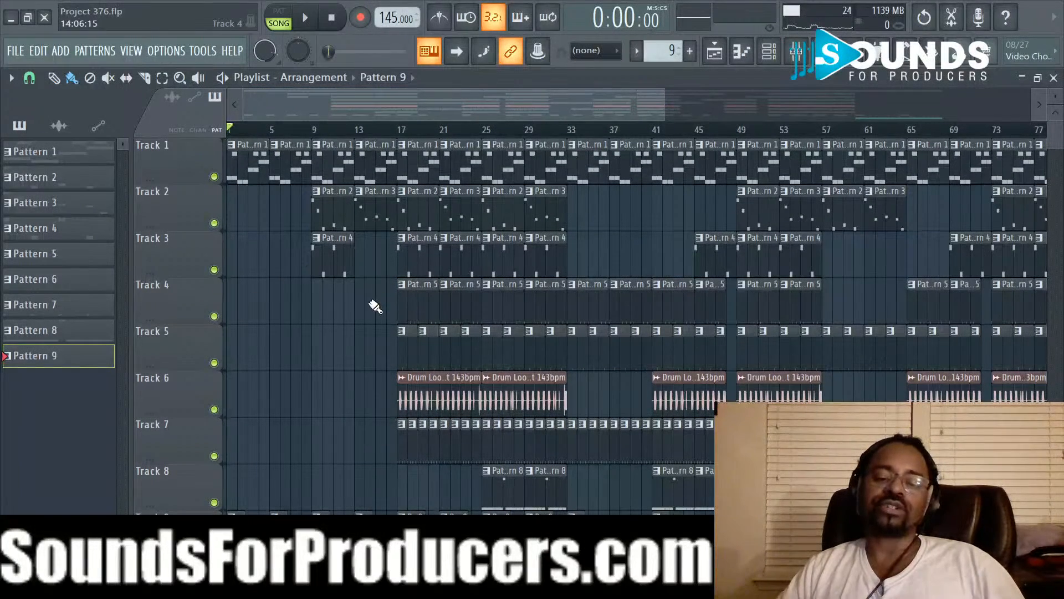
pyautogui.scroll(-2, 468, 129)
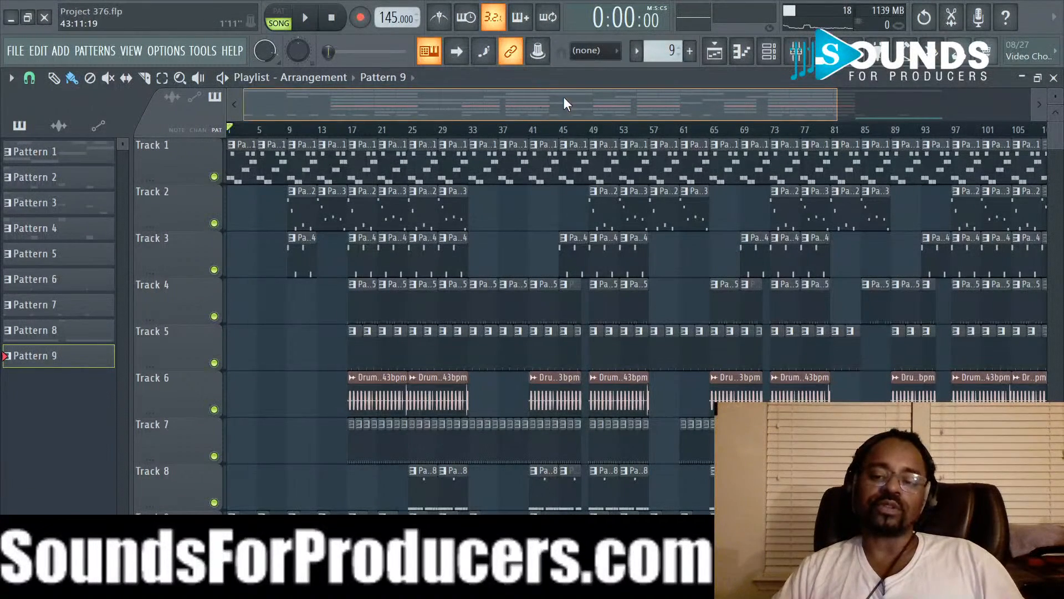
pyautogui.moveTo(563, 98); pyautogui.dragTo(291, 195)
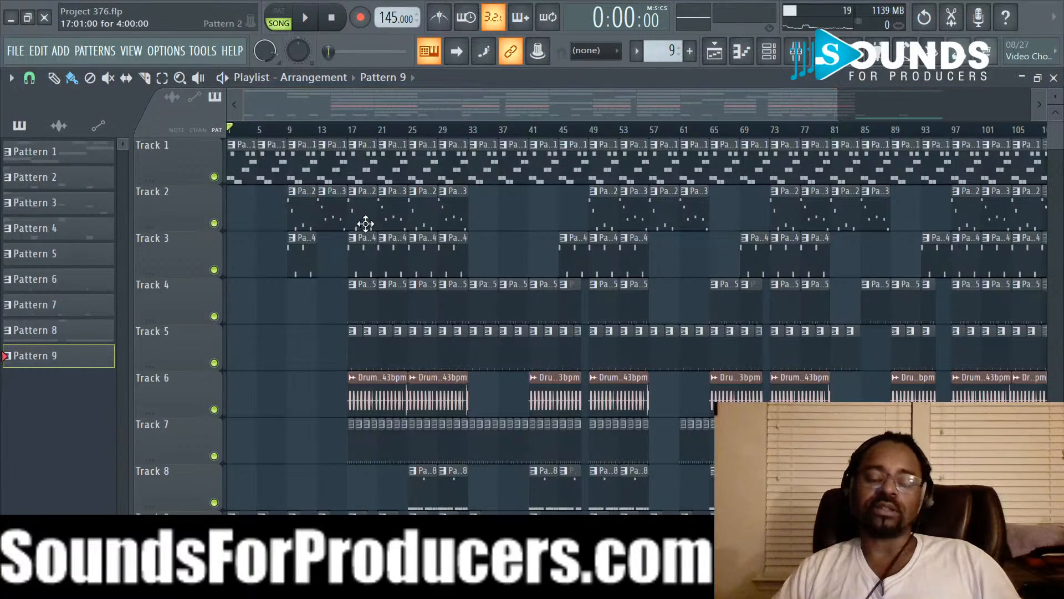
pyautogui.scroll(3, 406, 136)
pyautogui.moveTo(382, 107); pyautogui.dragTo(313, 133)
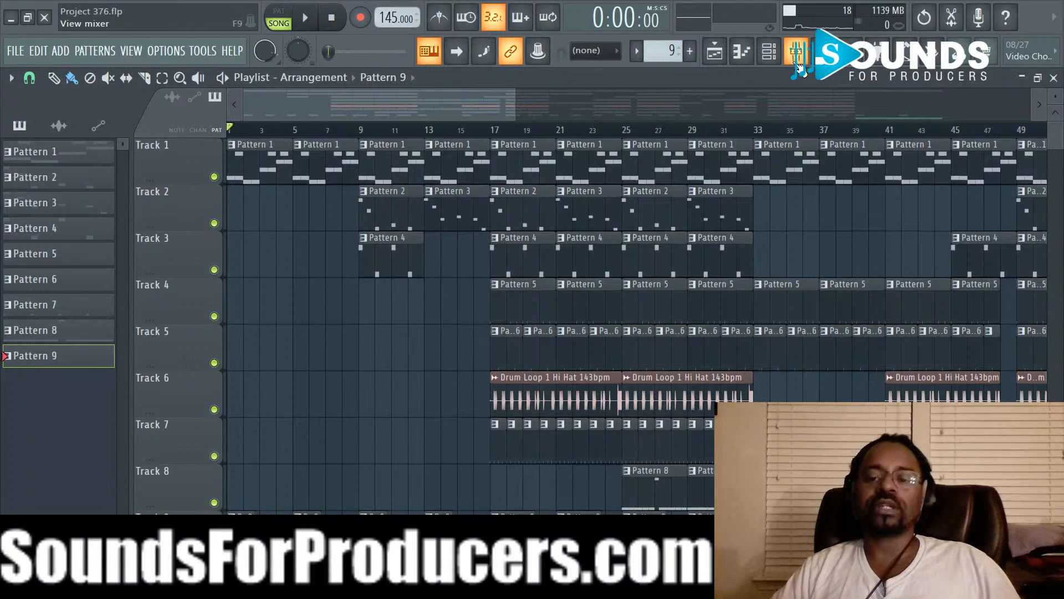
# Step: Show the mixer and inspect the effect chains of the Piano, Plucks, Plucks2, Kick, Snare, HiHat, HiHat2, 808 and Vox tracks
pyautogui.click(797, 50)
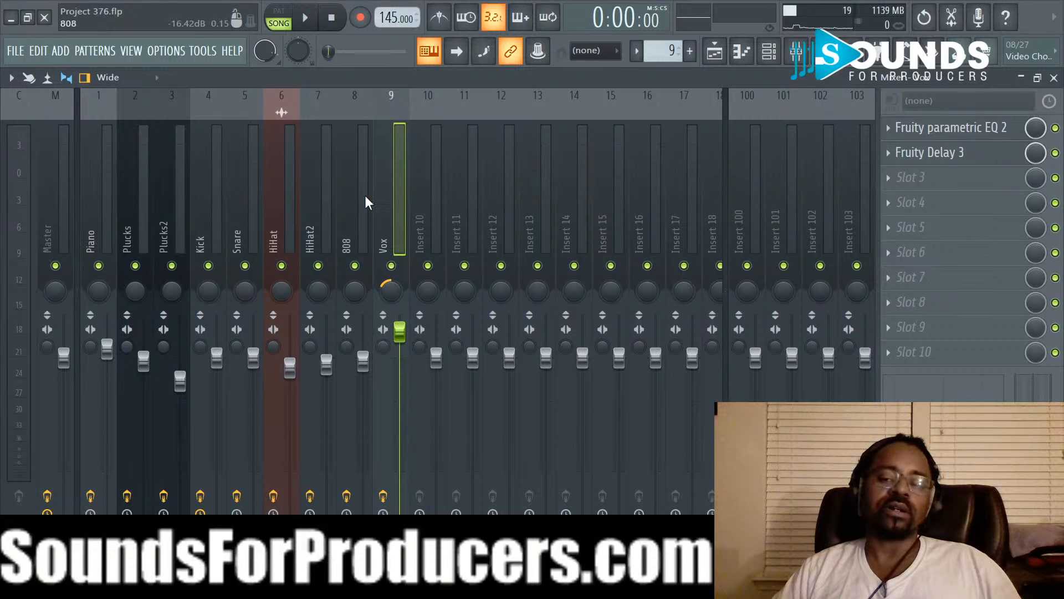
pyautogui.click(89, 198)
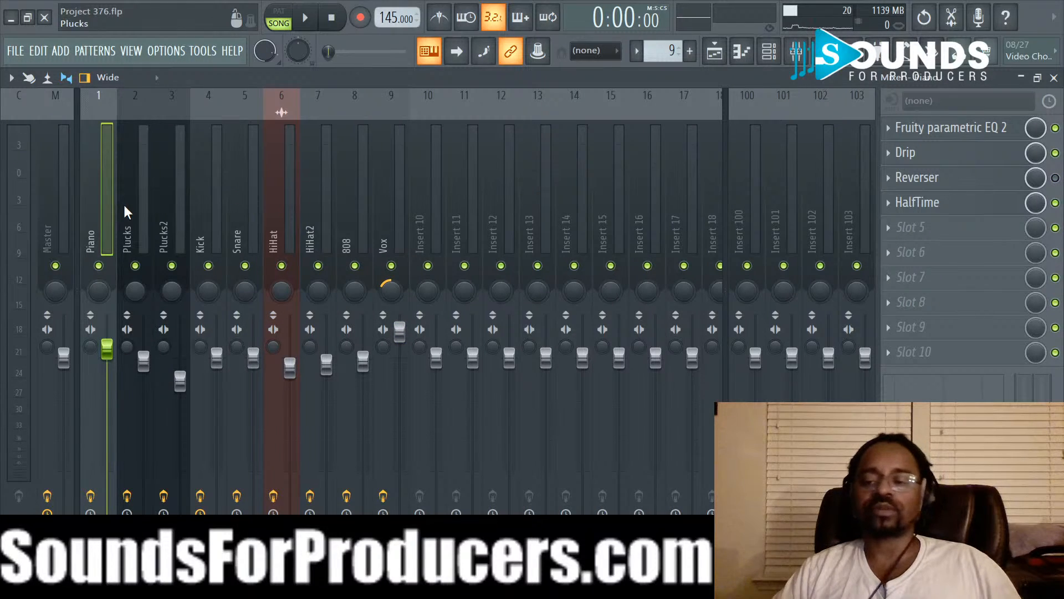
pyautogui.click(124, 203)
pyautogui.click(155, 205)
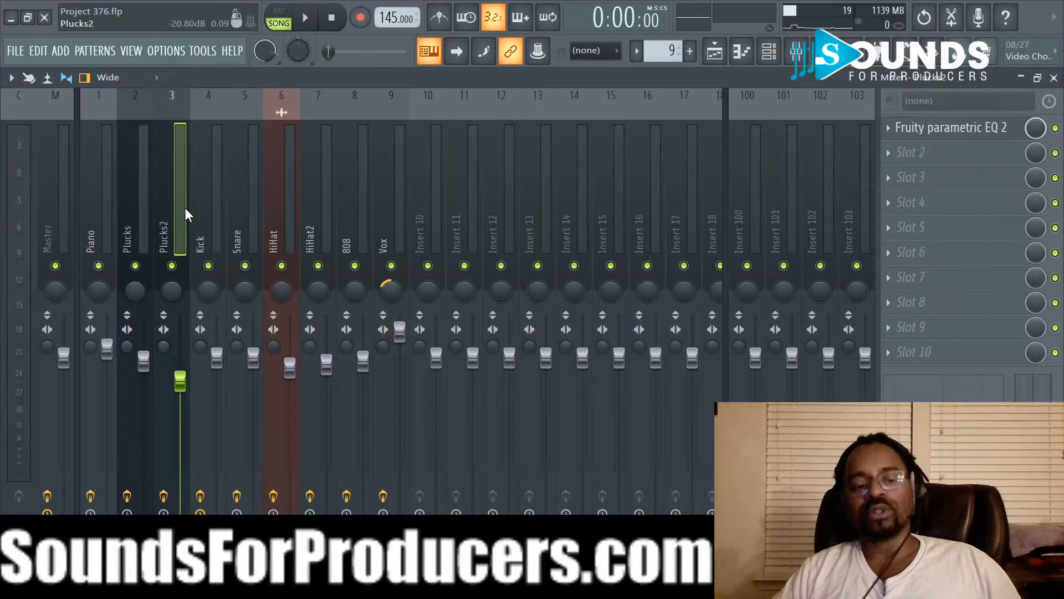
pyautogui.click(213, 207)
pyautogui.click(240, 207)
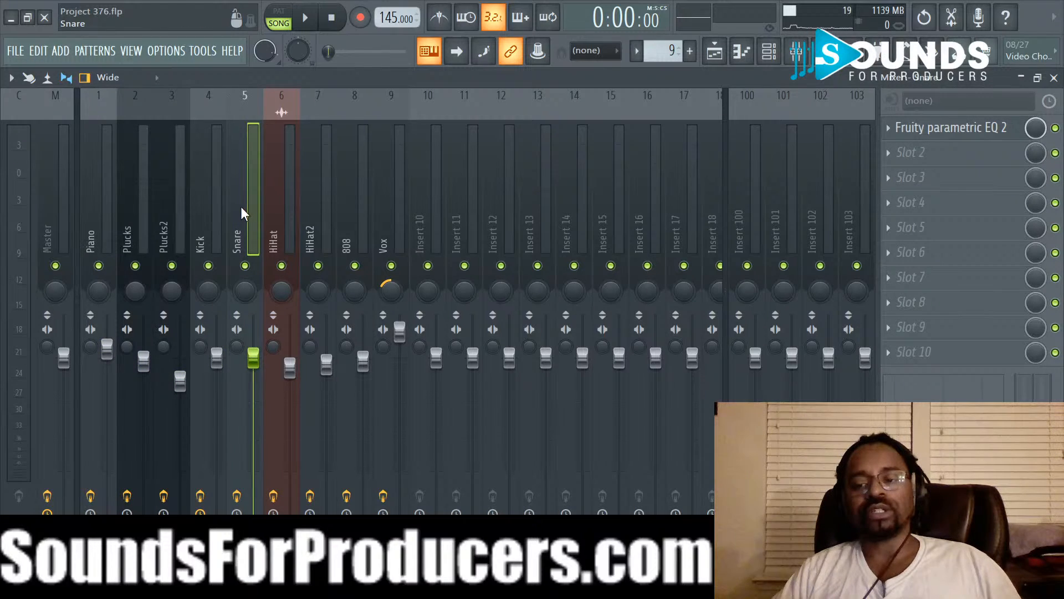
pyautogui.click(272, 204)
pyautogui.click(312, 200)
pyautogui.click(354, 211)
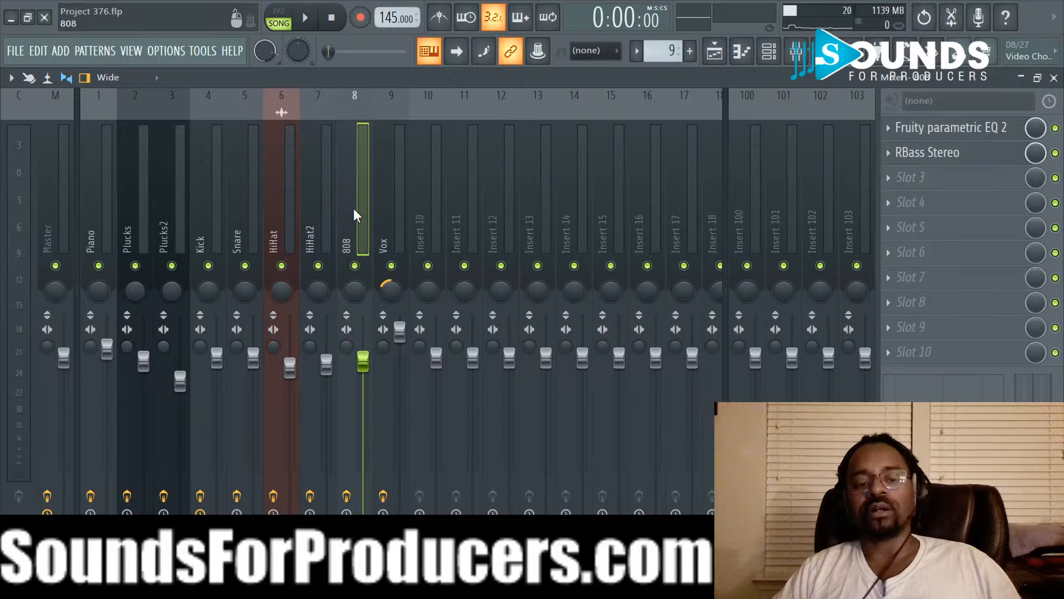
pyautogui.click(384, 206)
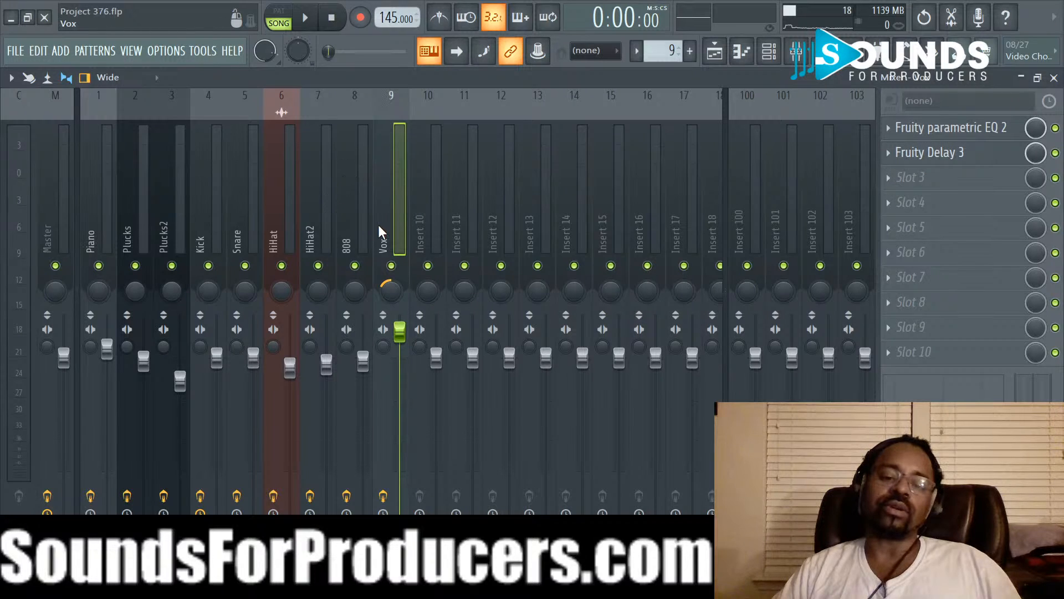
# Step: Select the Master mixer track, open its Neutron 2 effect, and dismiss the Neutron Preset Manager
pyautogui.click(36, 187)
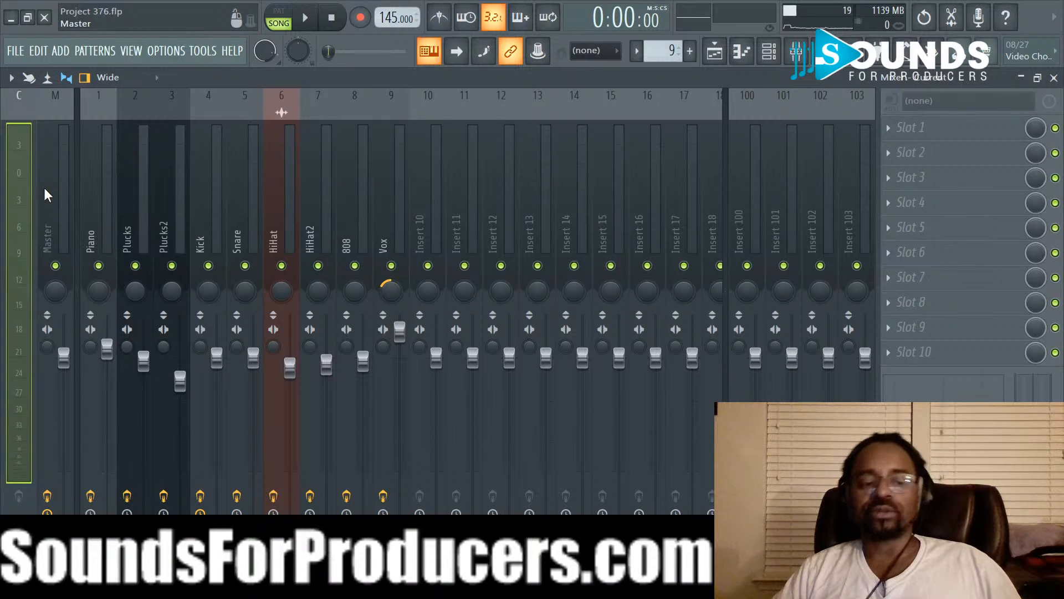
pyautogui.click(69, 199)
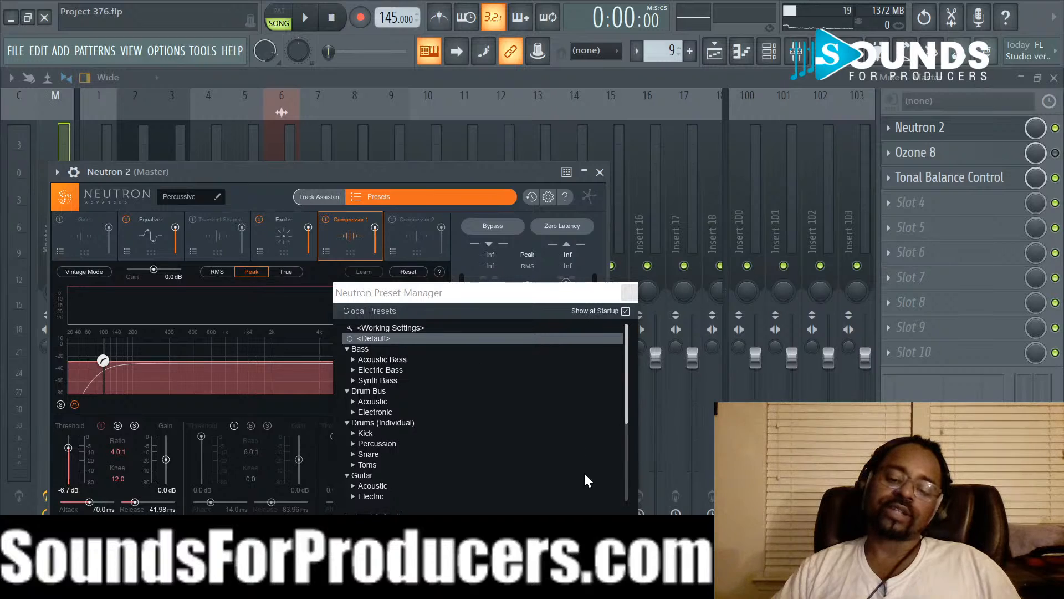
pyautogui.click(601, 543)
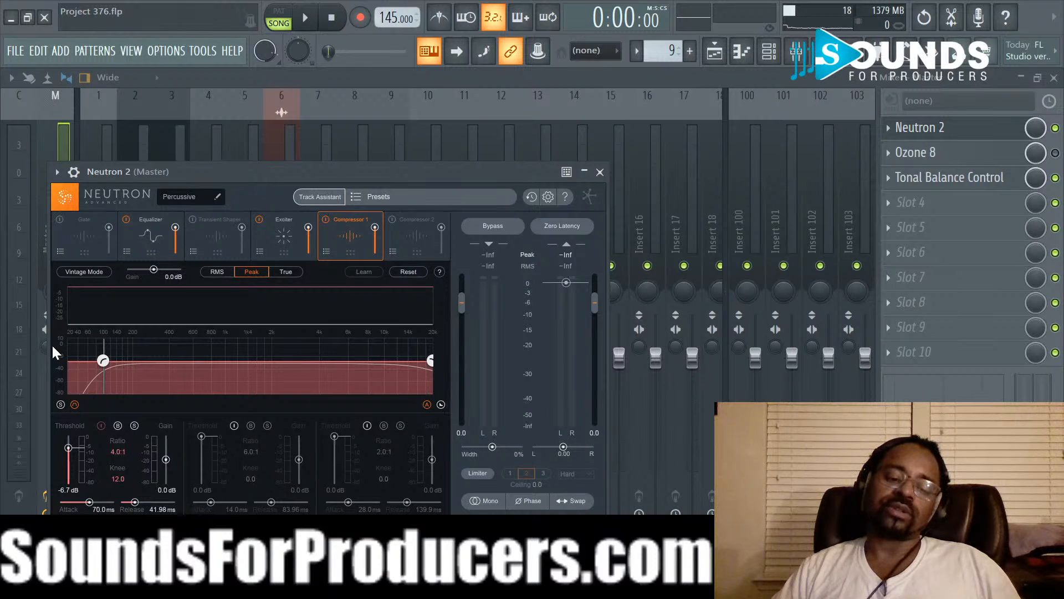
# Step: Inspect Neutron 2's Equalizer, Exciter and Compressor 1 modules and the Master's Tonal Balance Control, closing both effects
pyautogui.click(148, 221)
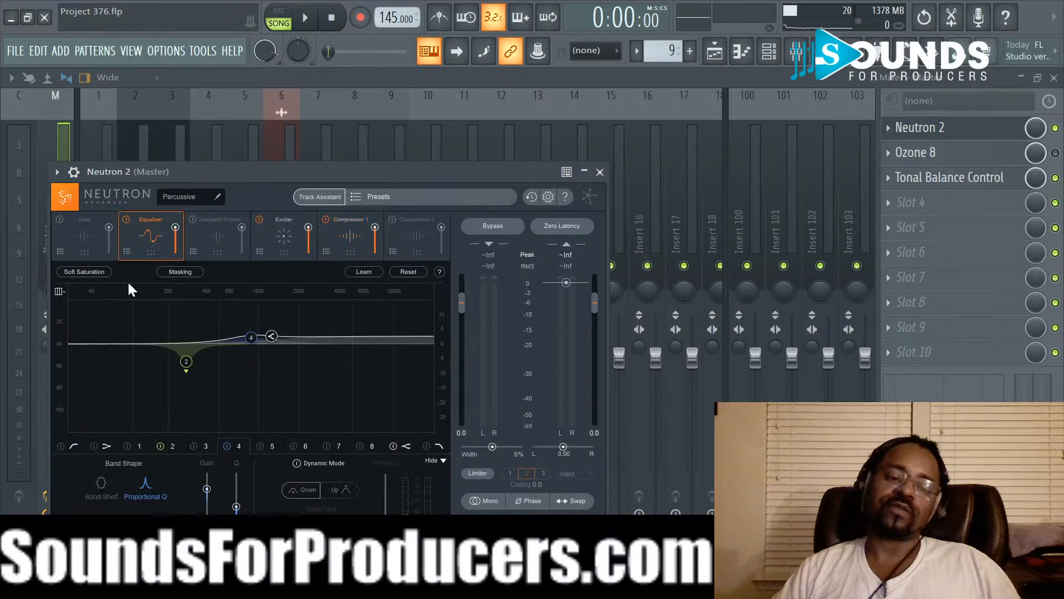
pyautogui.click(277, 248)
pyautogui.click(357, 249)
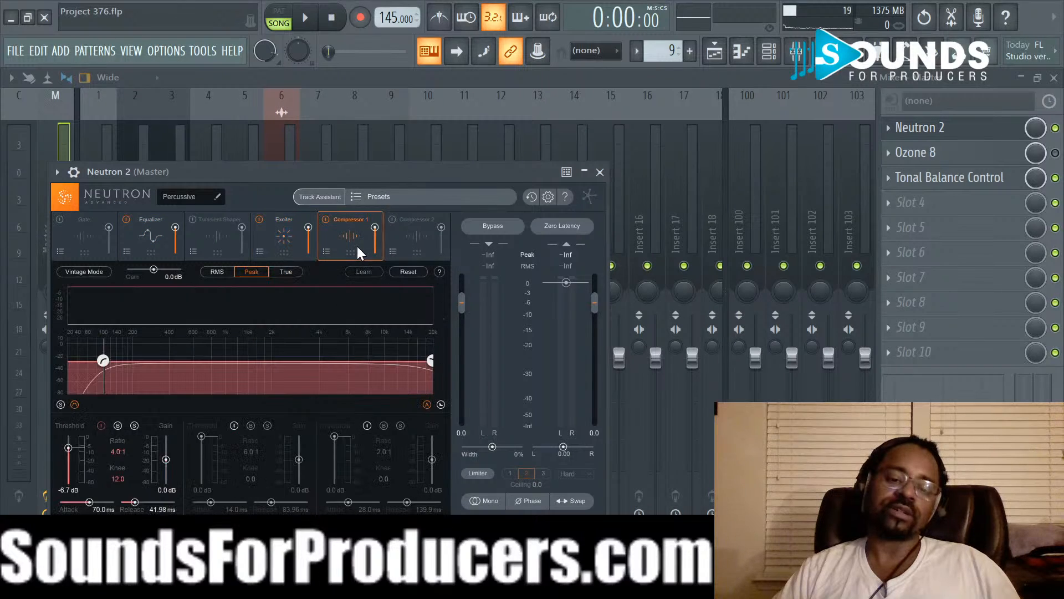
pyautogui.click(164, 232)
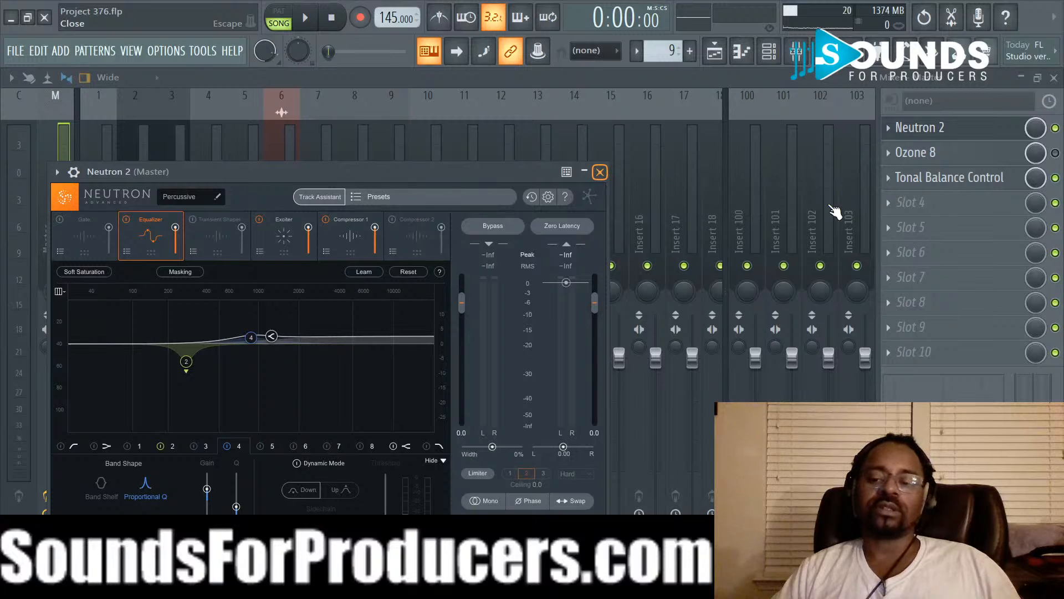
pyautogui.press('Escape')
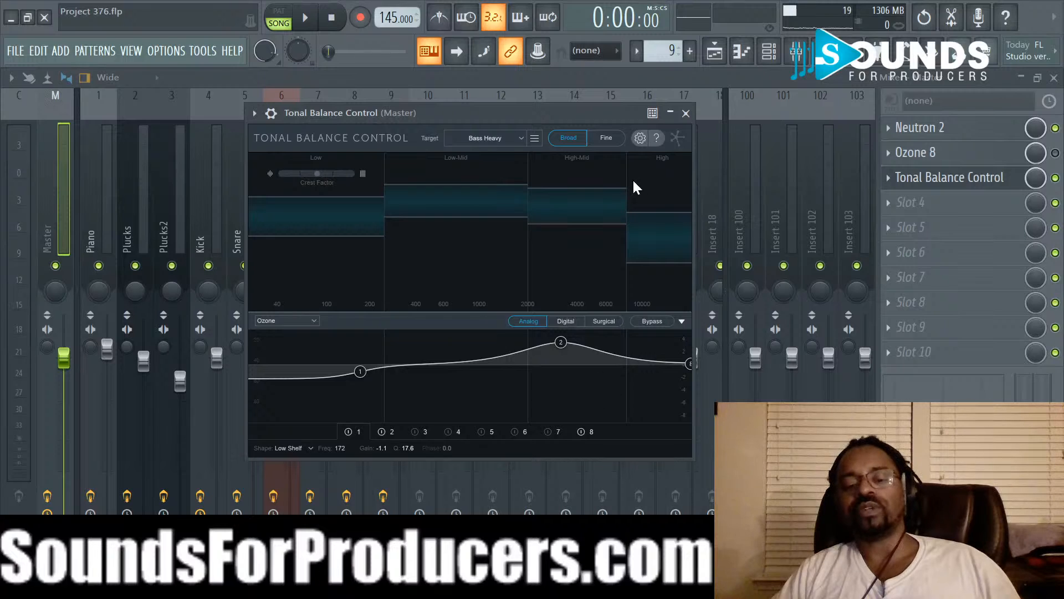
pyautogui.click(686, 113)
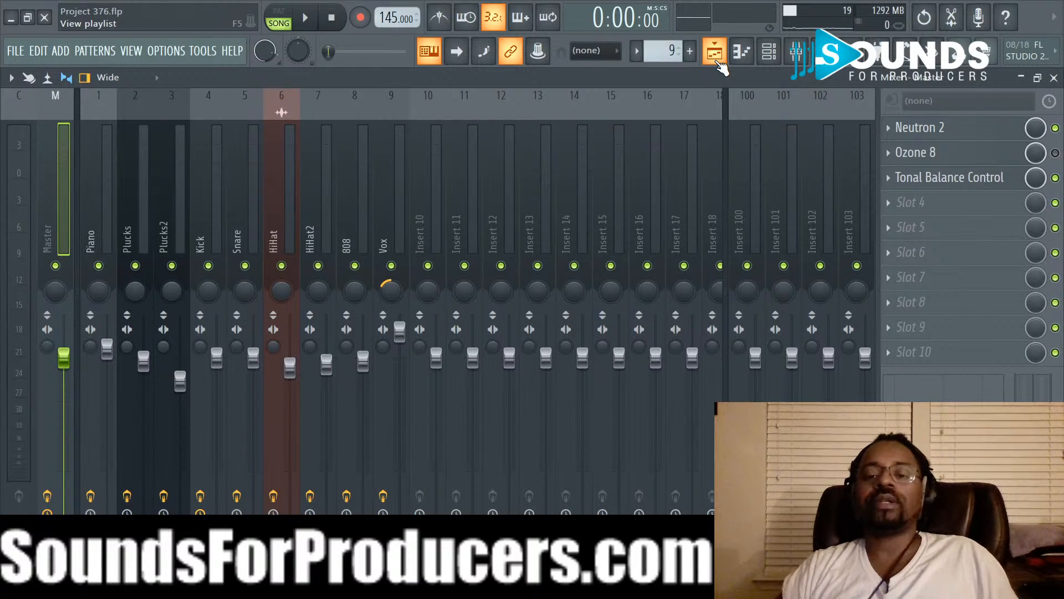
# Step: Show the playlist and play the song from bar 1, following the intro into the section that starts at bar 17
pyautogui.click(716, 58)
pyautogui.scroll(-2, 615, 130)
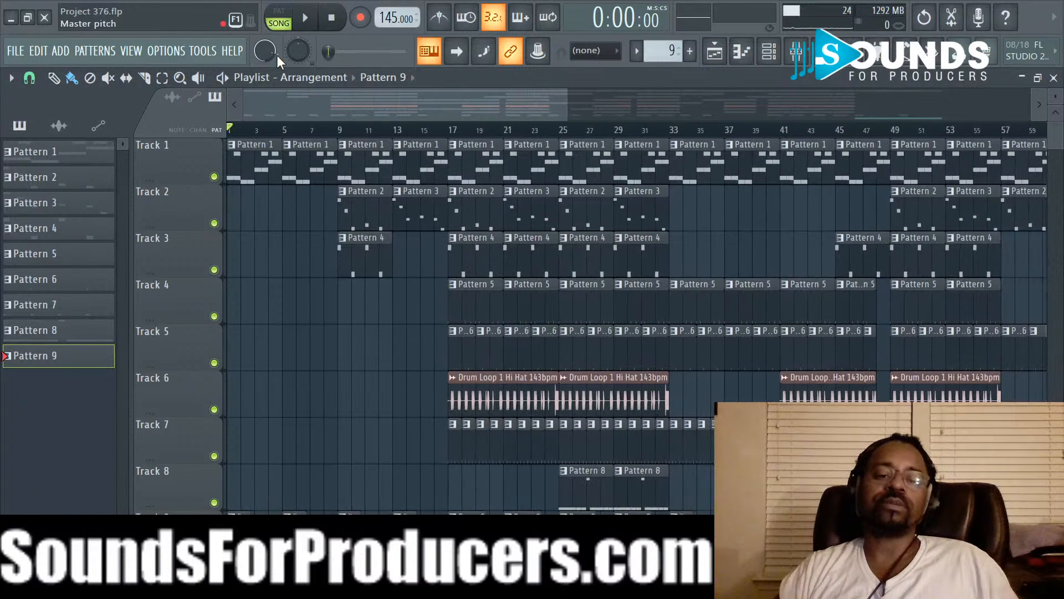
pyautogui.click(304, 22)
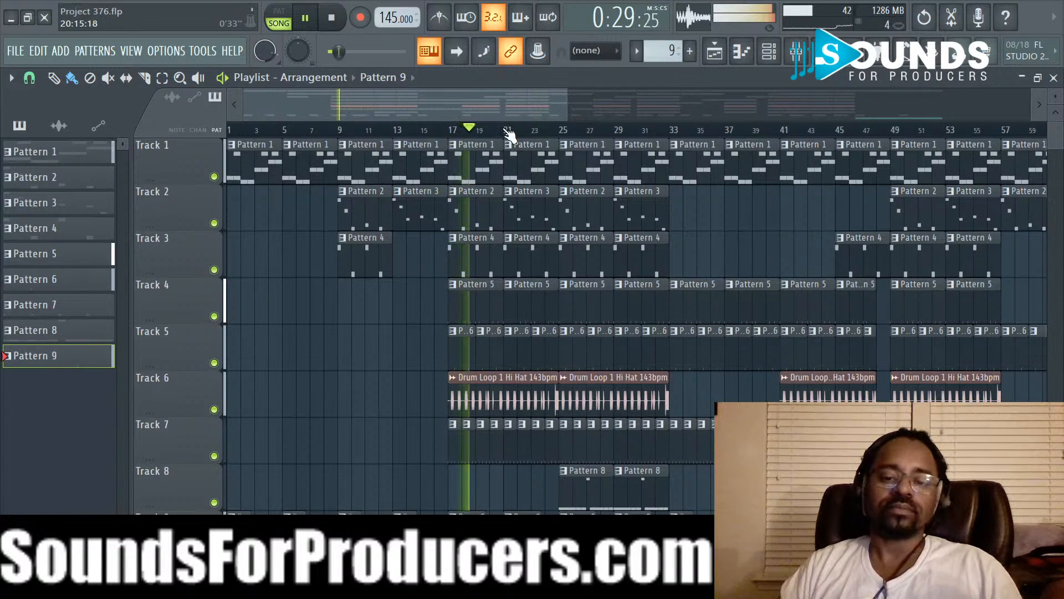
pyautogui.scroll(2, 509, 134)
pyautogui.scroll(1, 506, 131)
pyautogui.moveTo(473, 107); pyautogui.dragTo(517, 112)
pyautogui.scroll(-4, 511, 140)
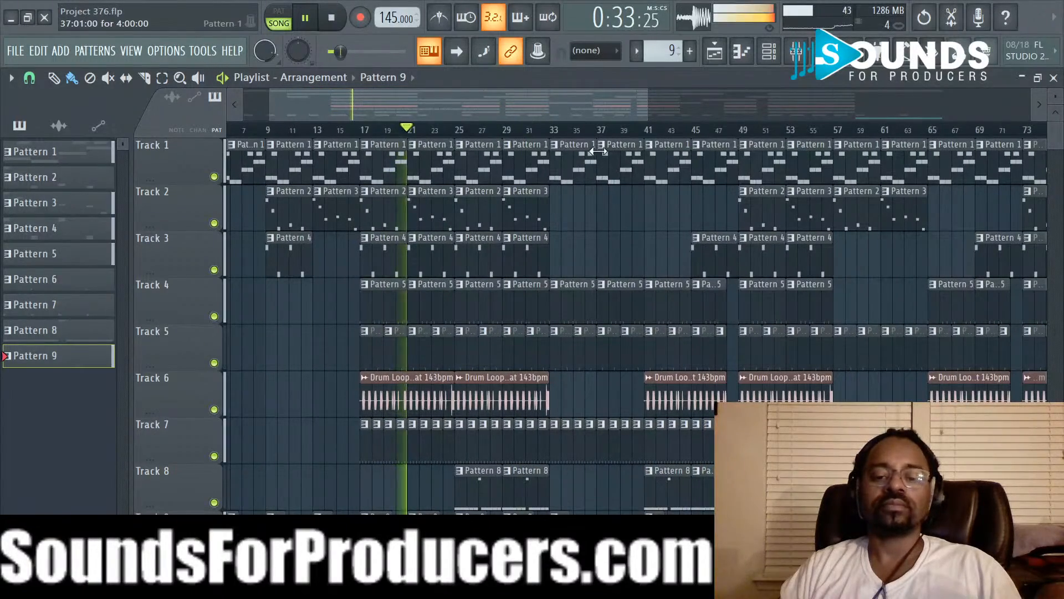
# Step: Follow the playing arrangement across the sections up to about bar 53 and stop playback
pyautogui.scroll(-1, 597, 135)
pyautogui.scroll(-3, 601, 218)
pyautogui.scroll(3, 603, 219)
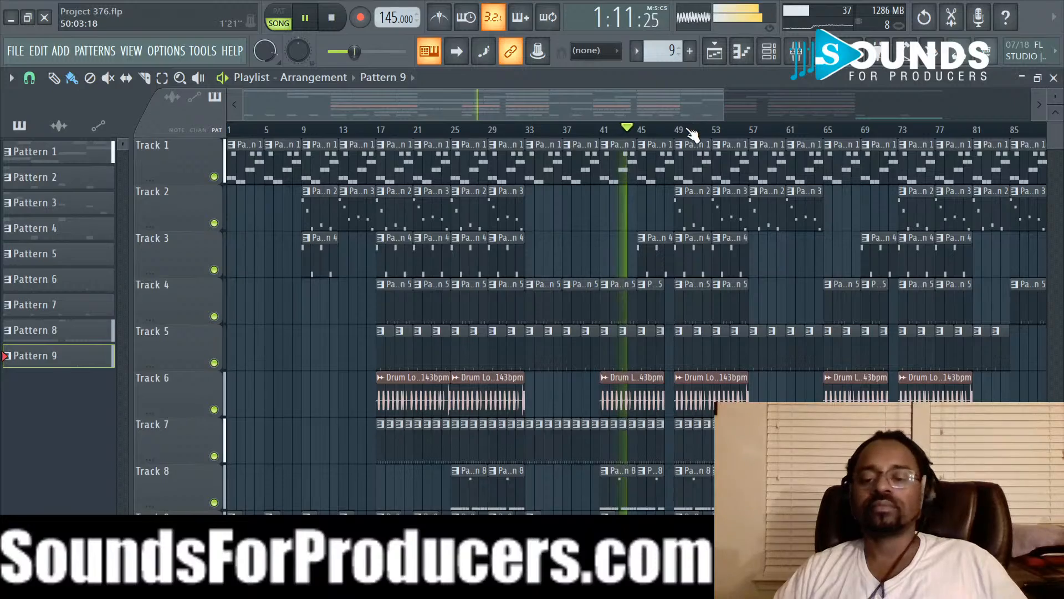
pyautogui.scroll(-2, 690, 133)
pyautogui.scroll(-1, 690, 133)
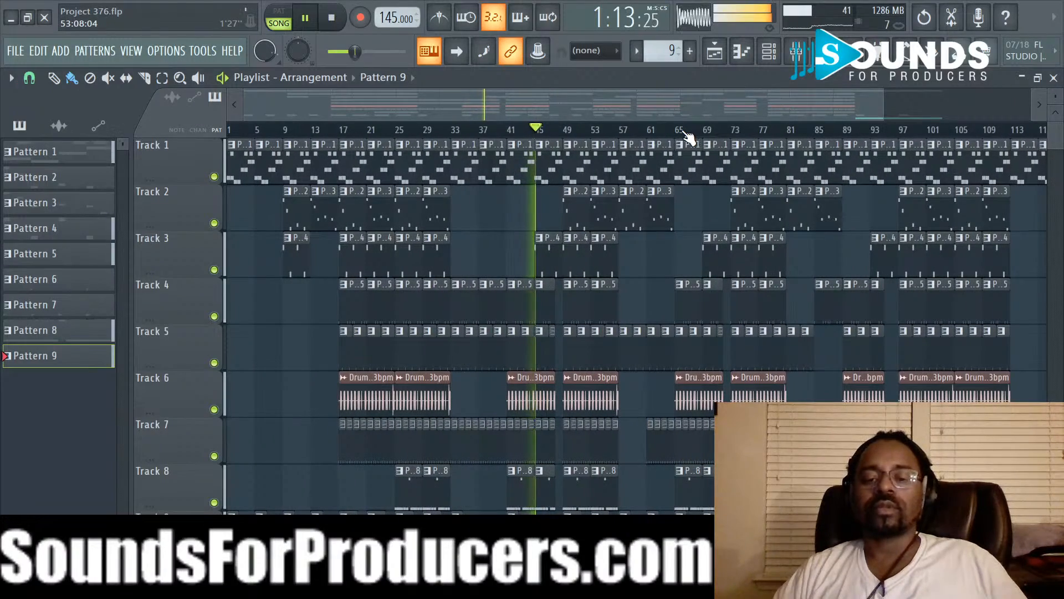
pyautogui.scroll(5, 566, 138)
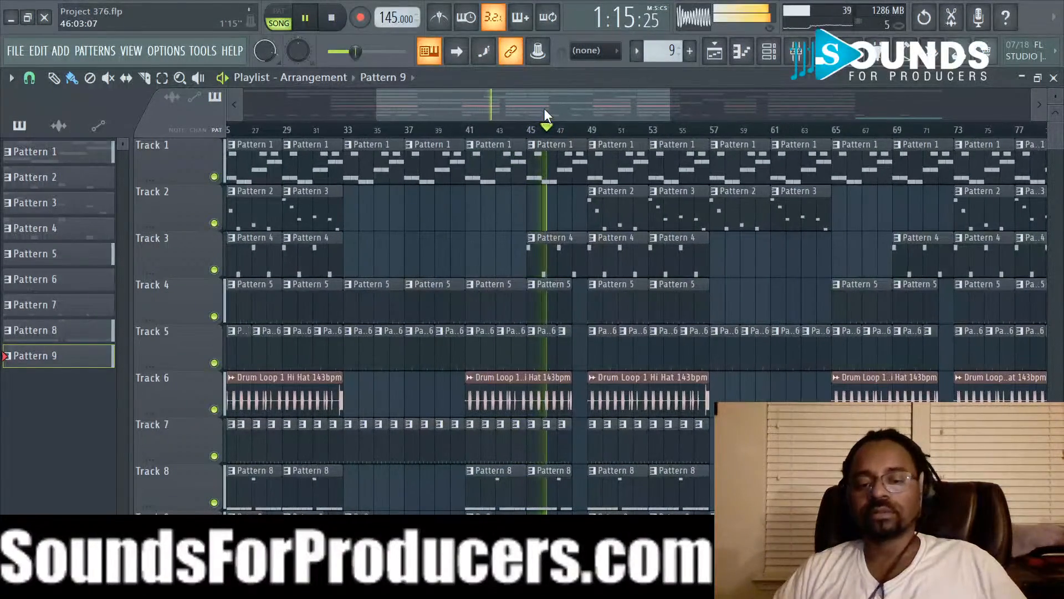
pyautogui.moveTo(544, 109); pyautogui.dragTo(586, 113)
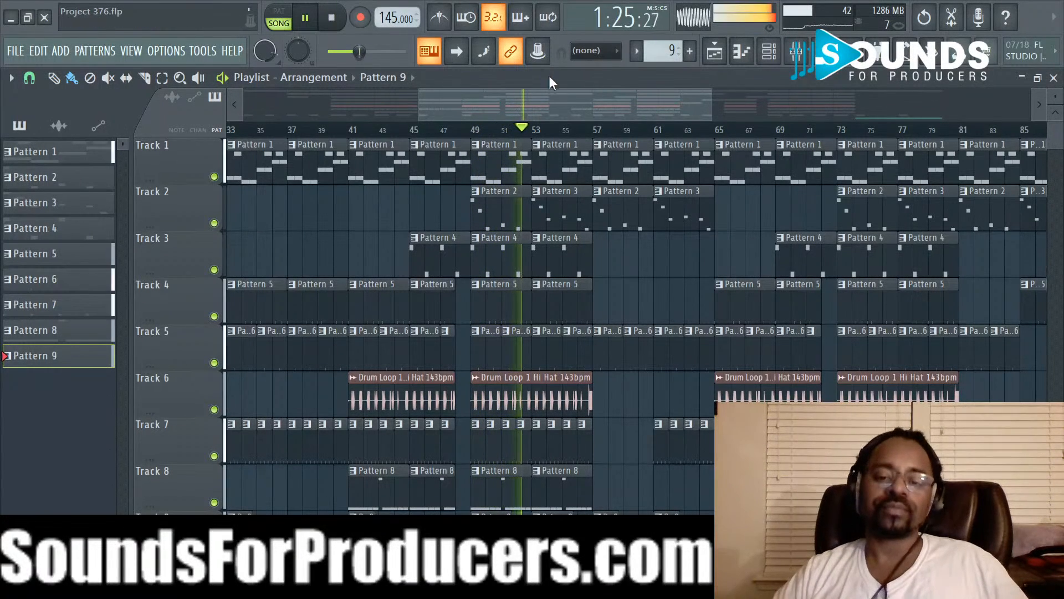
pyautogui.moveTo(579, 98); pyautogui.dragTo(665, 102)
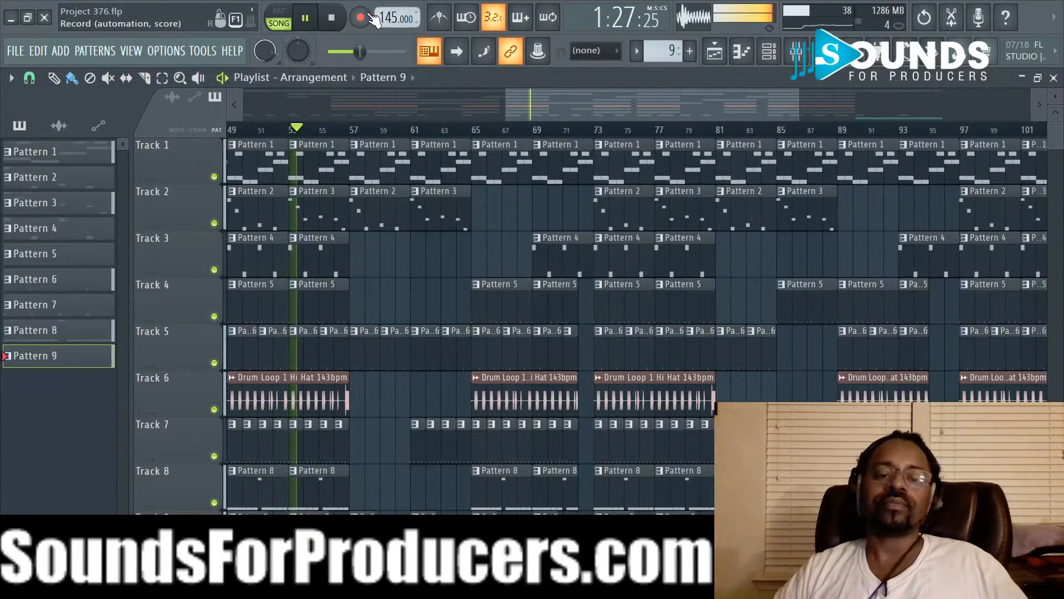
pyautogui.press('space')
# Step: Play the song's ending from about bar 107 into the Track 1 outro, stop playback and reset the position to the start
pyautogui.scroll(-5, 625, 145)
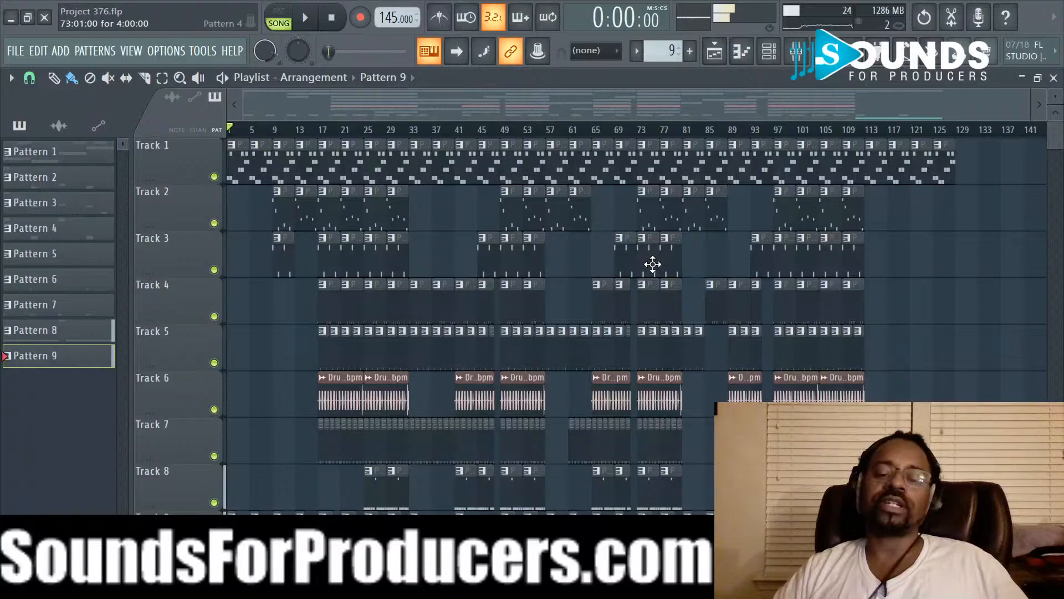
pyautogui.scroll(3, 613, 143)
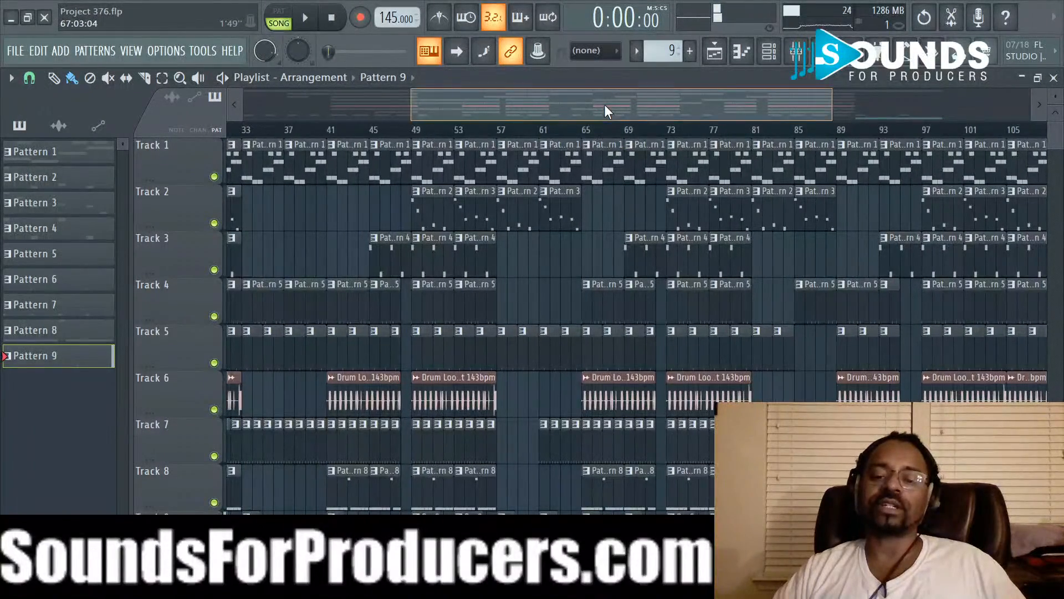
pyautogui.moveTo(604, 104); pyautogui.dragTo(806, 107)
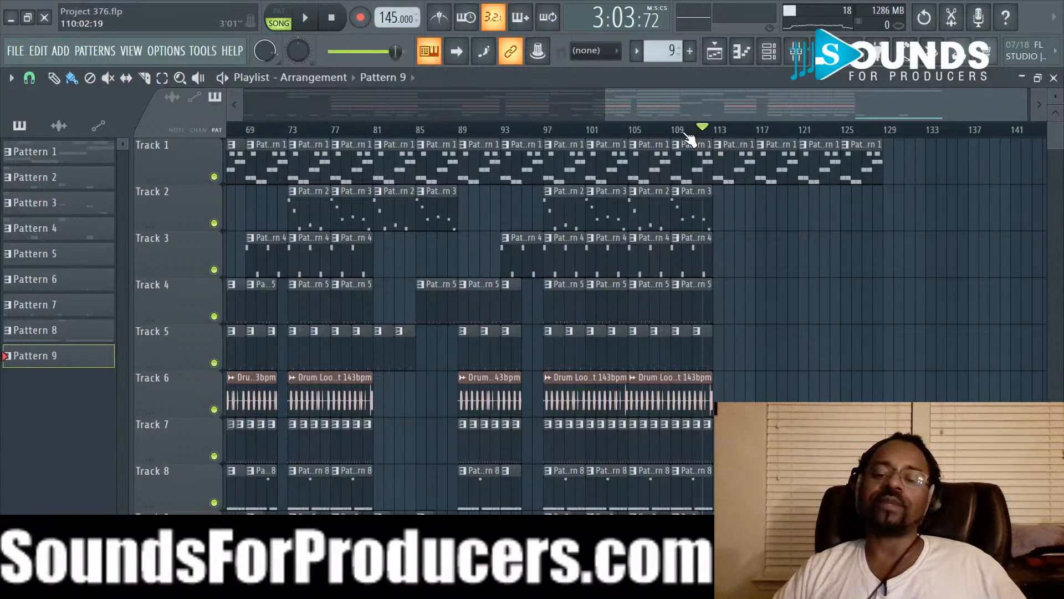
pyautogui.press('space')
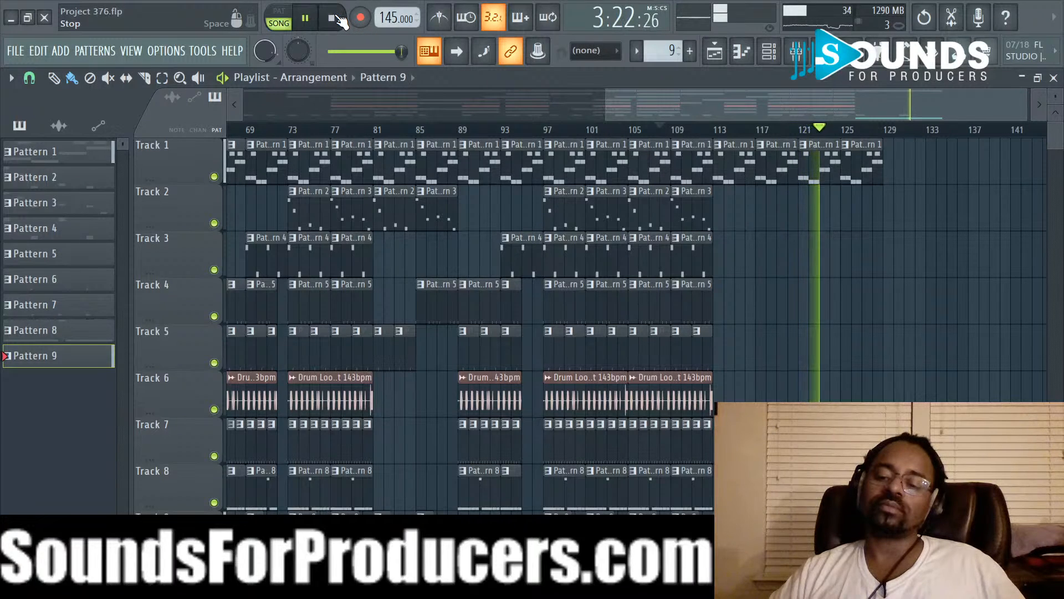
pyautogui.click(336, 18)
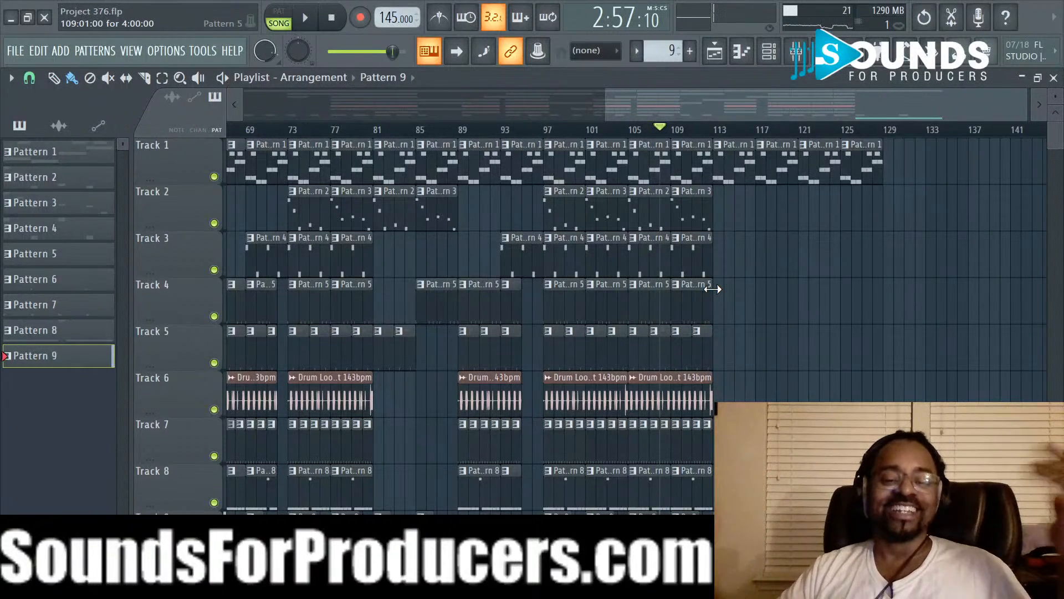
pyautogui.click(335, 22)
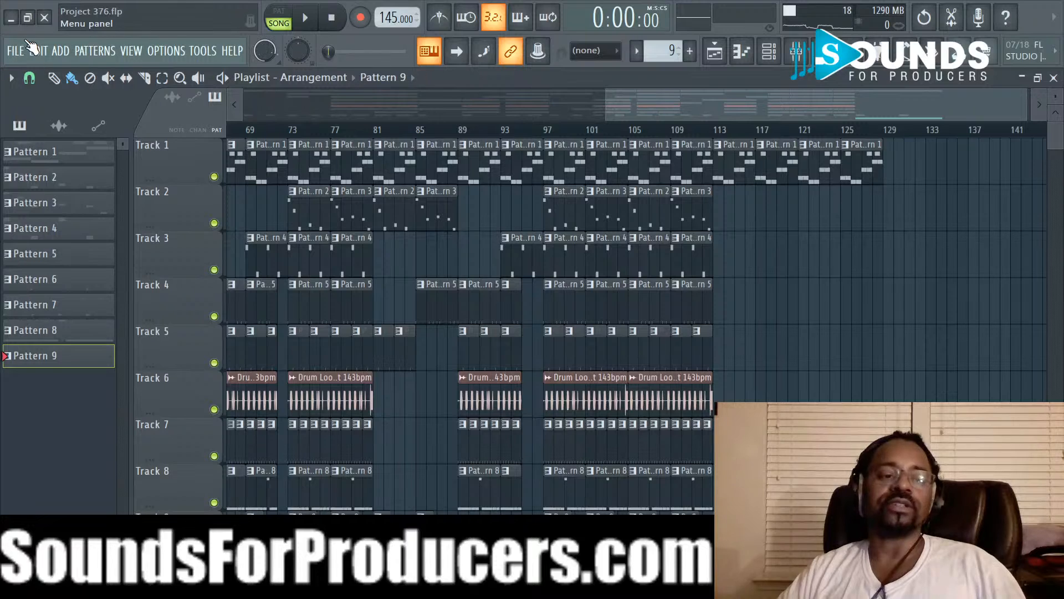
# Step: Move the FL Studio window aside to check the YouTube Studio live stream page, and maximize FL Studio again
pyautogui.click(27, 18)
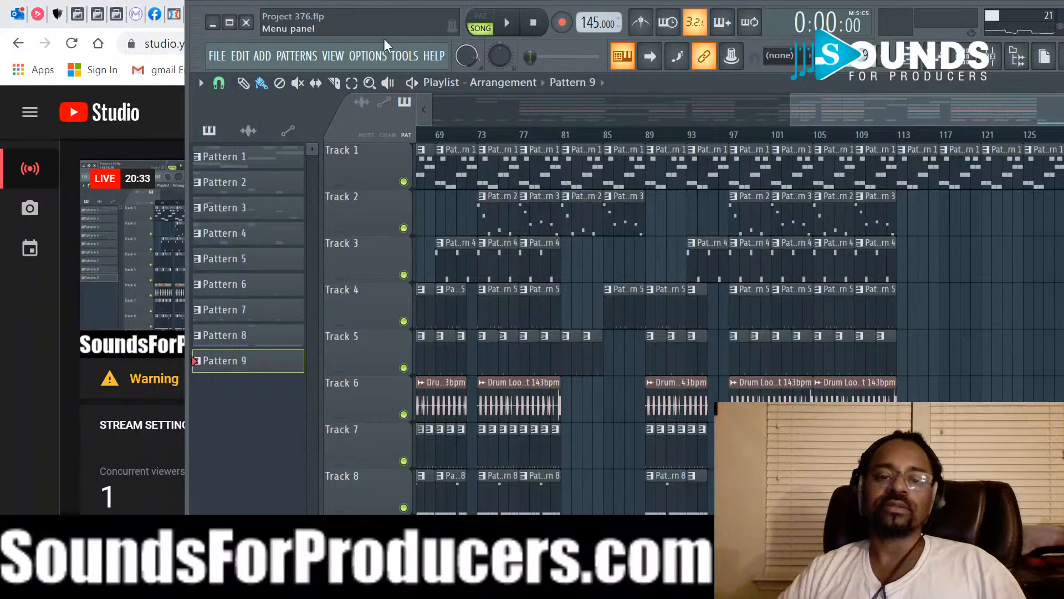
pyautogui.moveTo(248, 9); pyautogui.dragTo(336, 528)
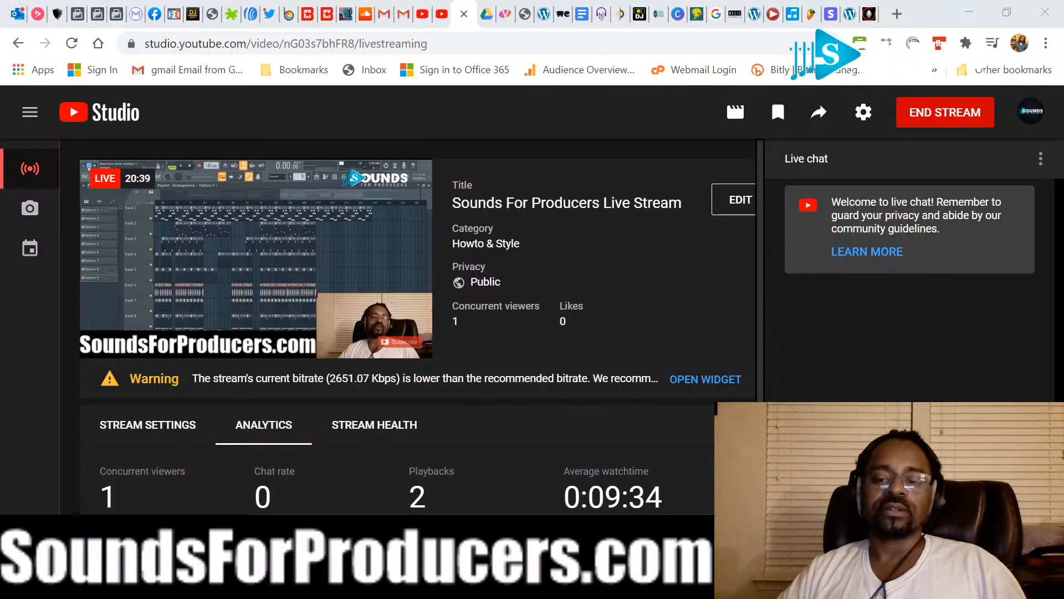
pyautogui.moveTo(313, 531); pyautogui.dragTo(99, 108)
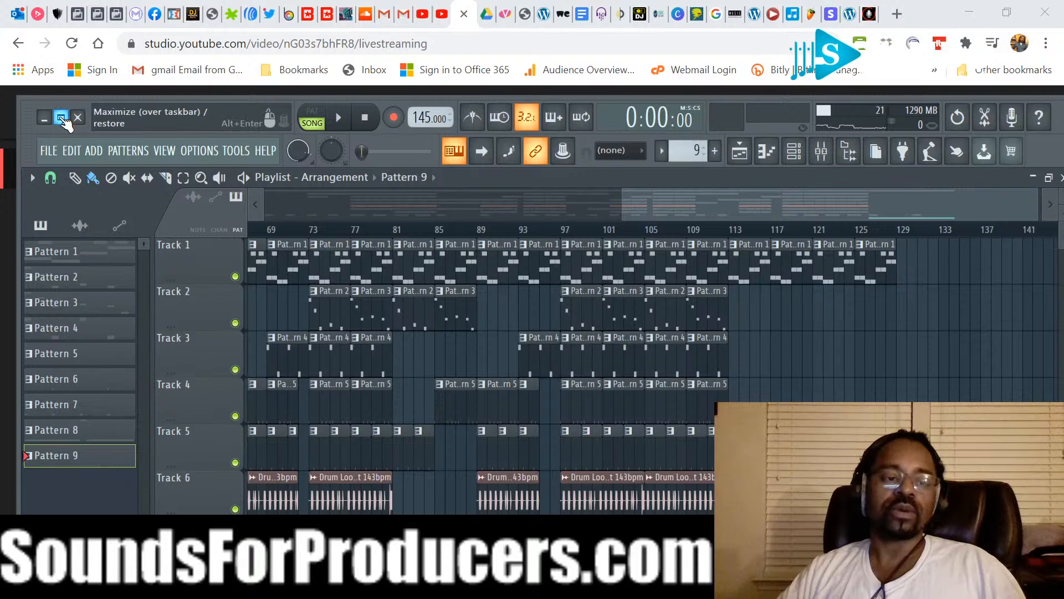
pyautogui.click(61, 117)
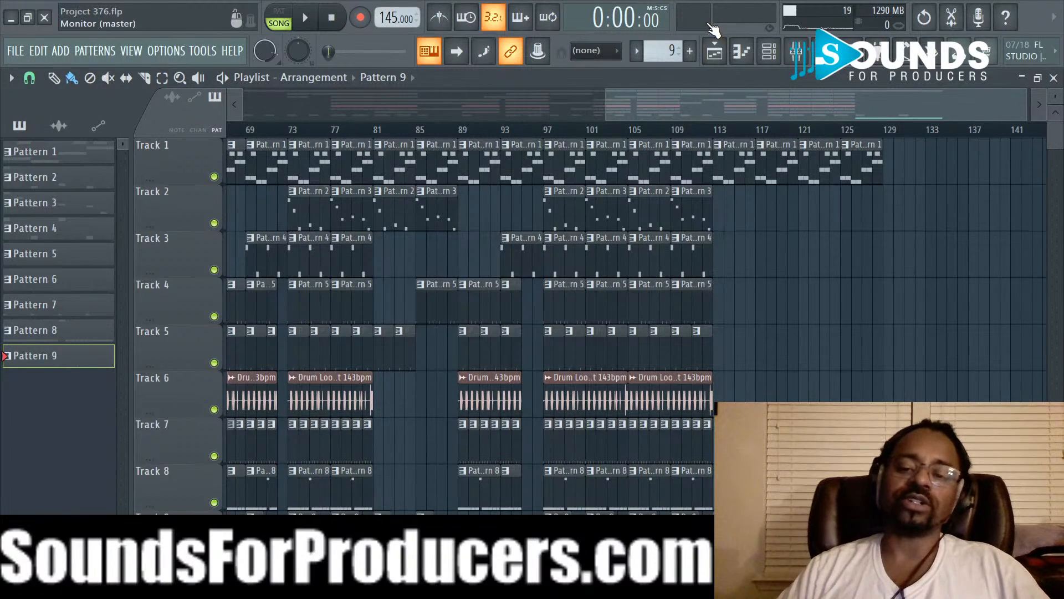
# Step: Review the complete playlist arrangement from bar 1 to the last Track 1 clip
pyautogui.moveTo(705, 104); pyautogui.dragTo(204, 98)
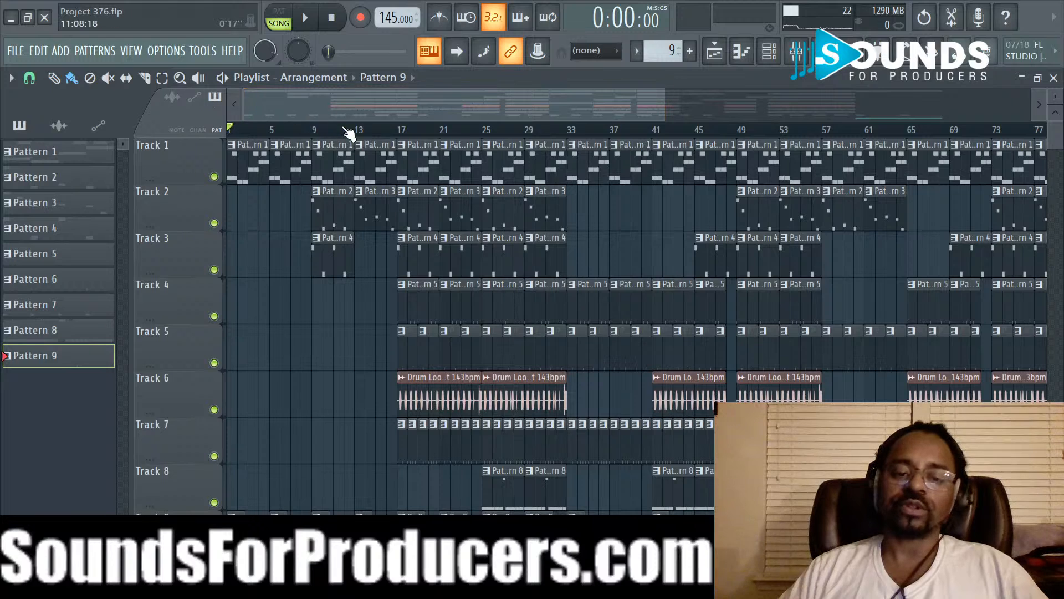
pyautogui.scroll(-4, 367, 138)
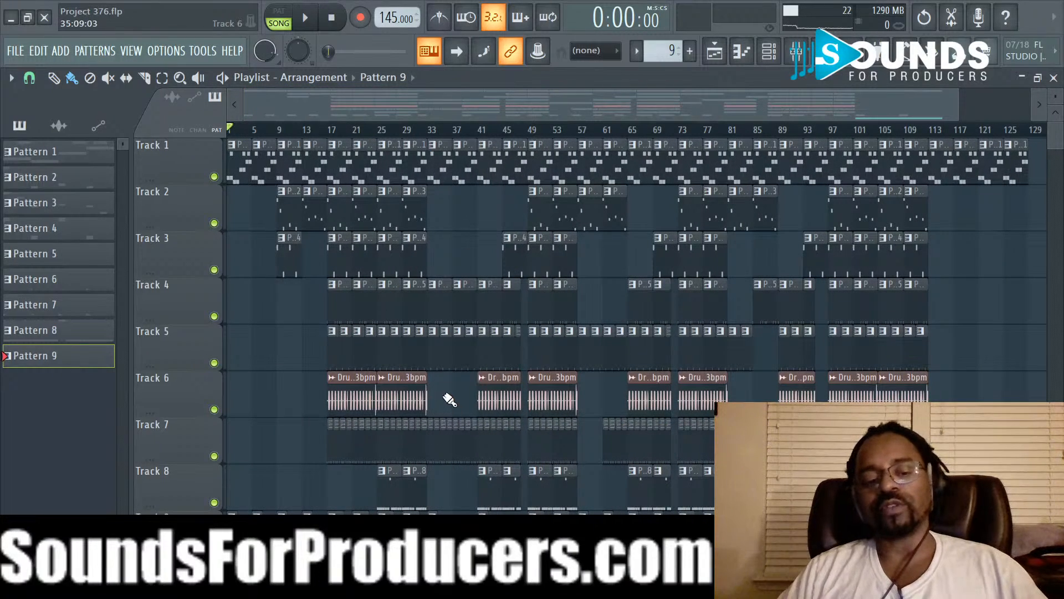